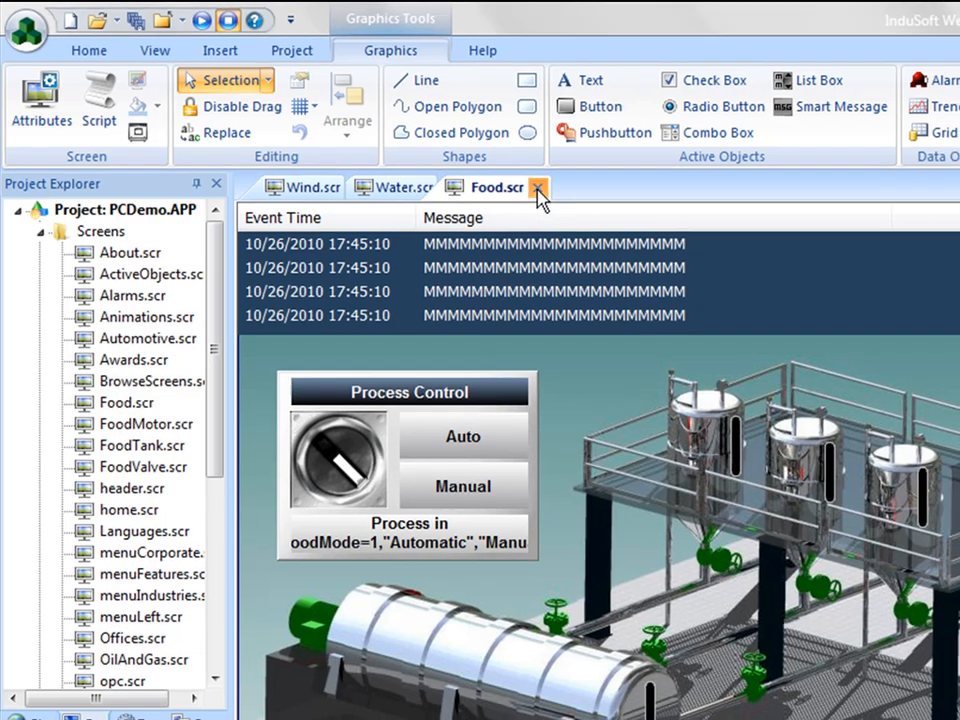
Step: Close the Food and Water screens of the PCDemo project
{"action": "left_click", "coordinate": [542, 187]}
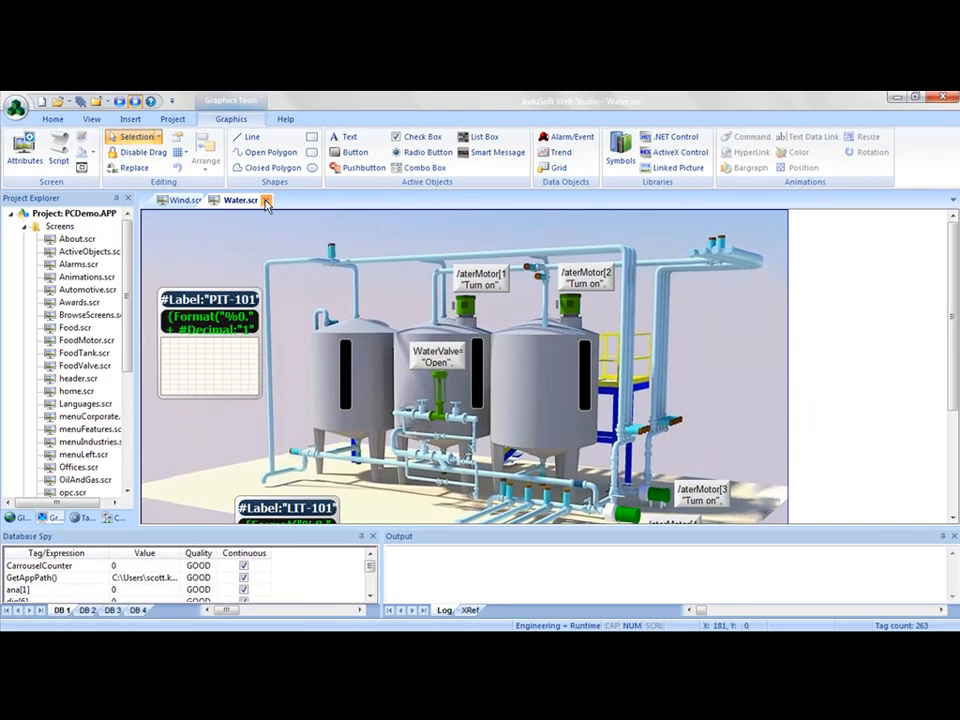
{"action": "left_click", "coordinate": [265, 200]}
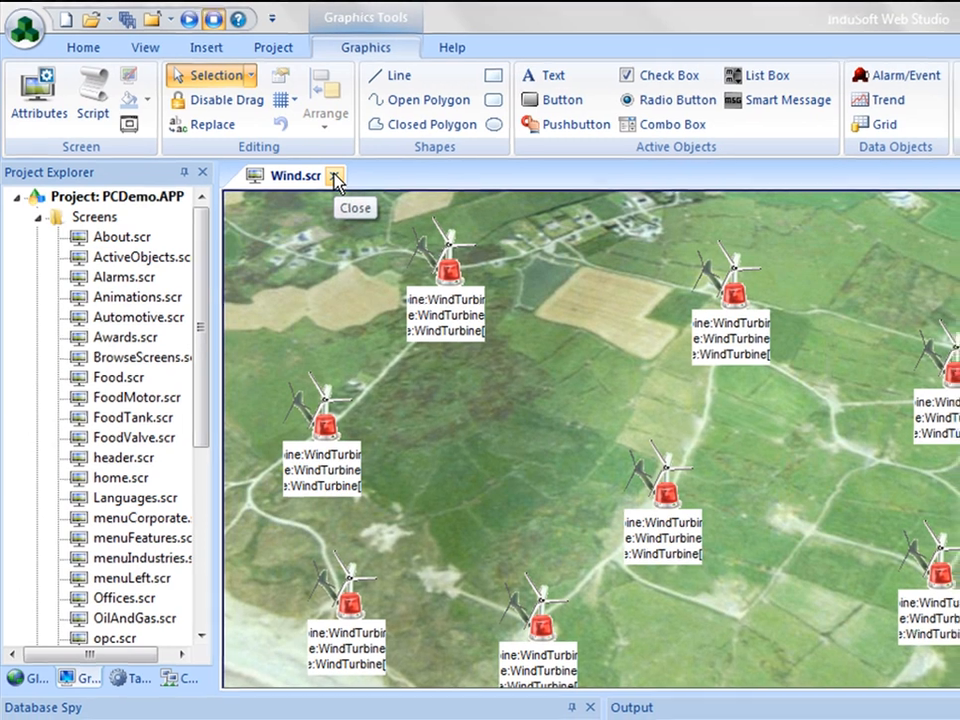
Step: Close the Wind screen without saving and start a new project named QuickStart
{"action": "left_click", "coordinate": [338, 178]}
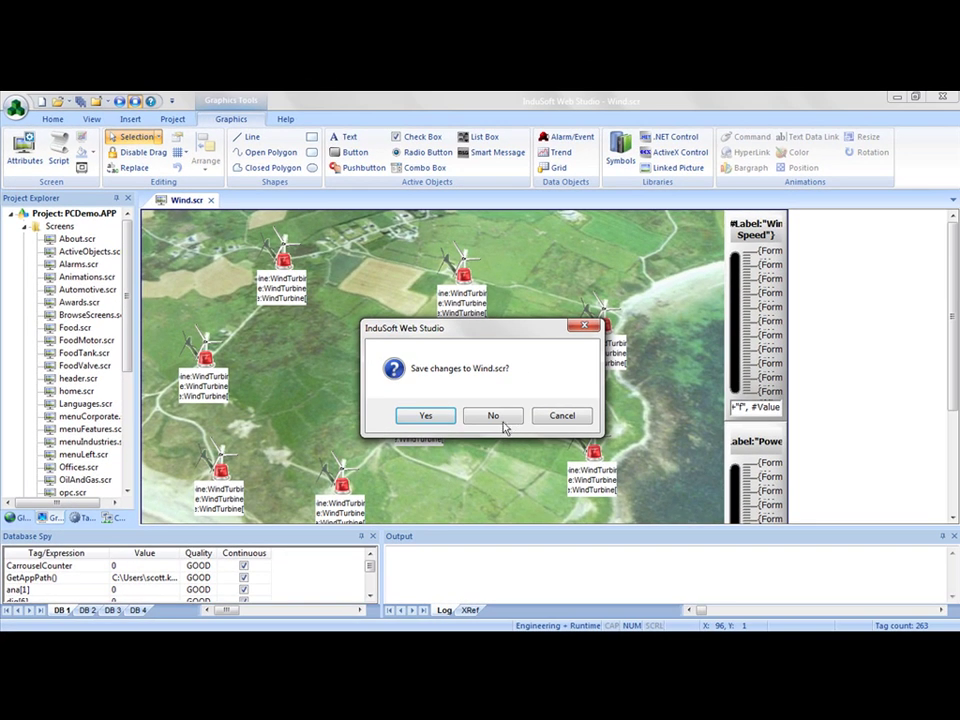
{"action": "left_click", "coordinate": [493, 415]}
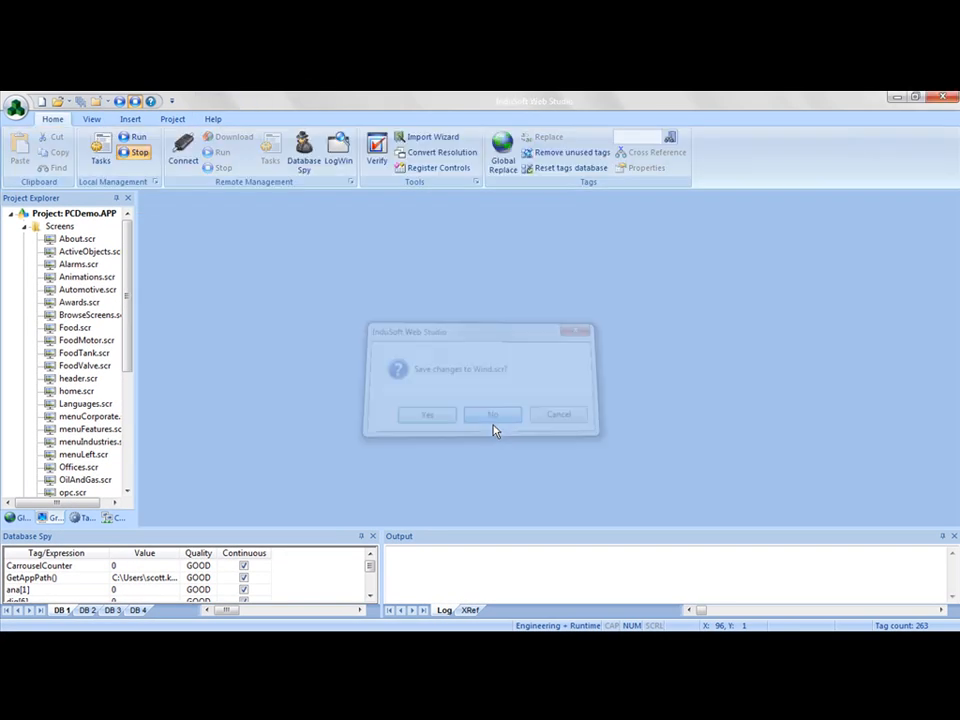
{"action": "left_click", "coordinate": [42, 101]}
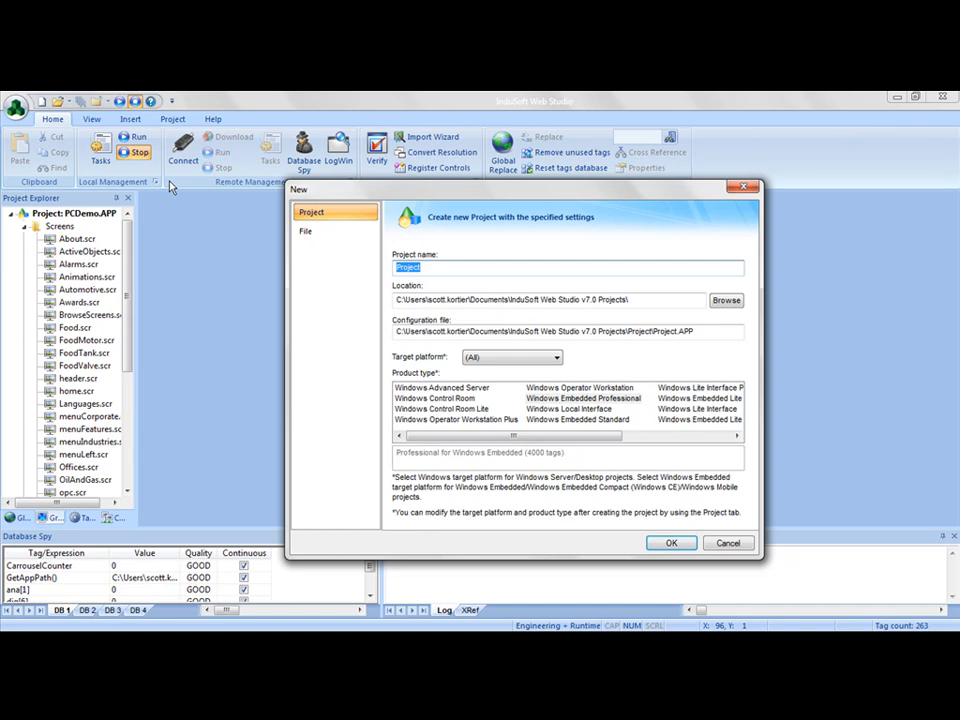
{"action": "type", "text": "Q"}
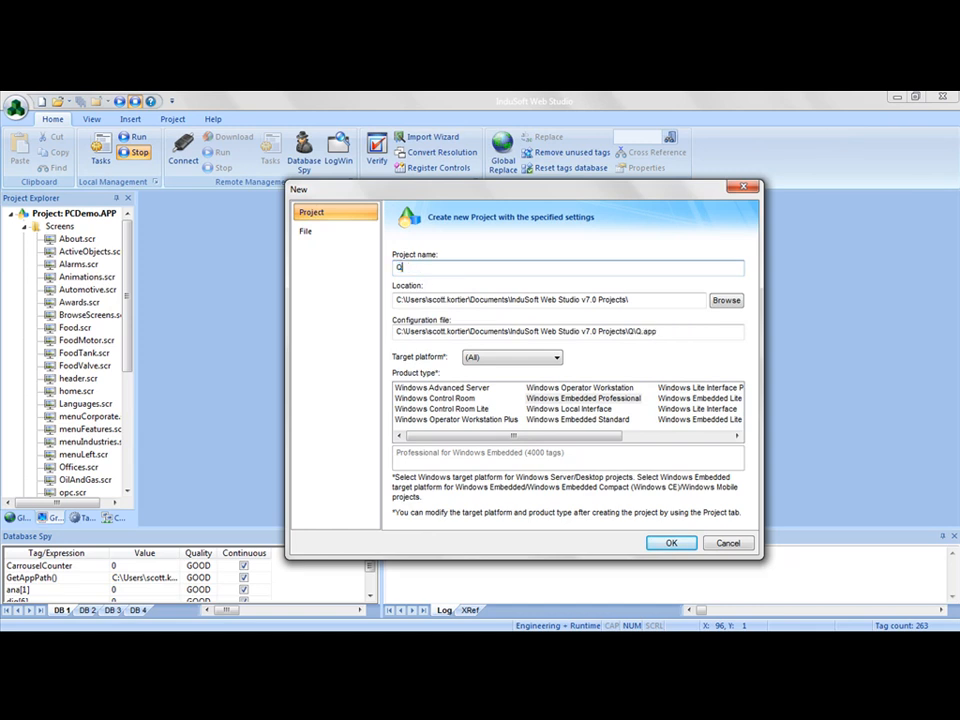
{"action": "type", "text": "uick"}
{"action": "type", "text": "Sta"}
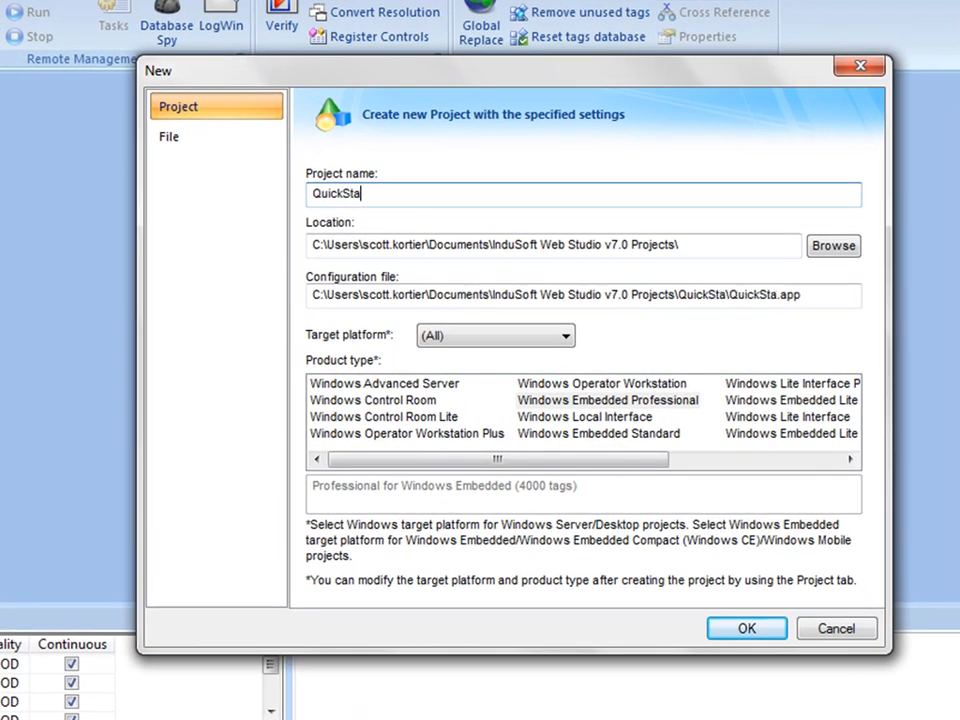
{"action": "type", "text": "rg"}
{"action": "key", "text": "BackSpace"}
{"action": "type", "text": "t"}
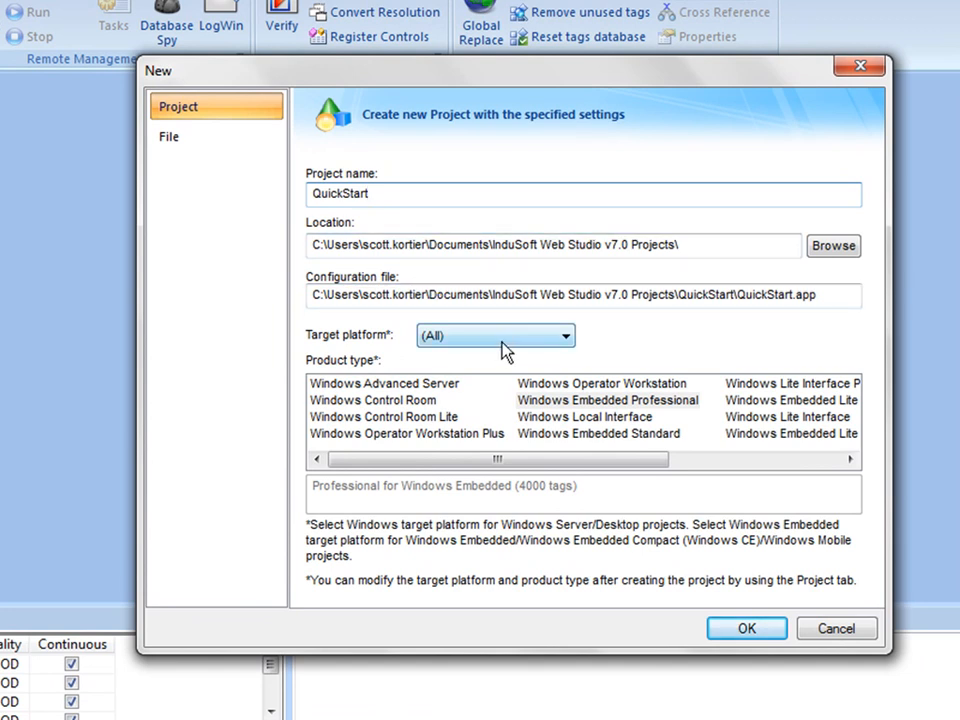
Step: Set the target platform to Windows with product type Windows Local Interface
{"action": "left_click", "coordinate": [496, 336]}
{"action": "left_click", "coordinate": [498, 372]}
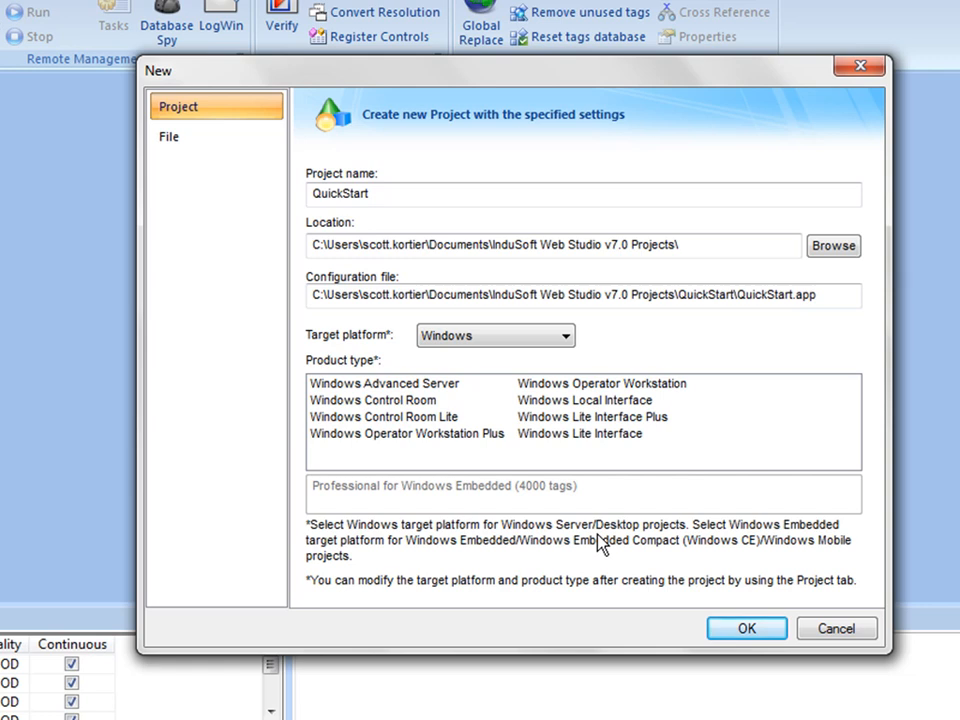
{"action": "left_click", "coordinate": [508, 338]}
{"action": "left_click", "coordinate": [500, 389]}
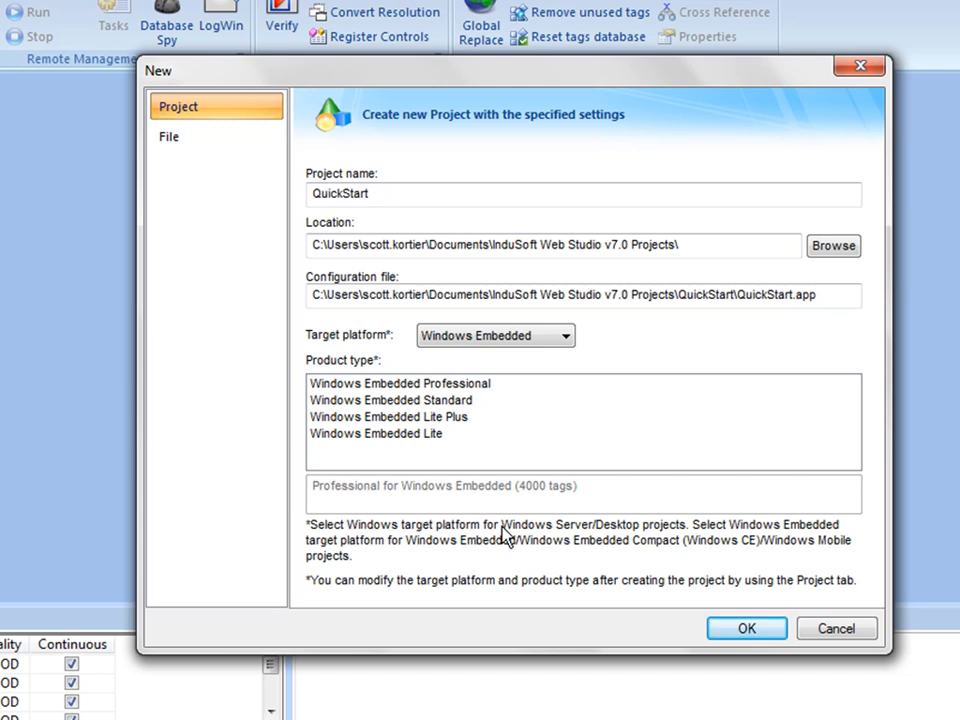
{"action": "left_click", "coordinate": [495, 335]}
{"action": "left_click", "coordinate": [470, 368]}
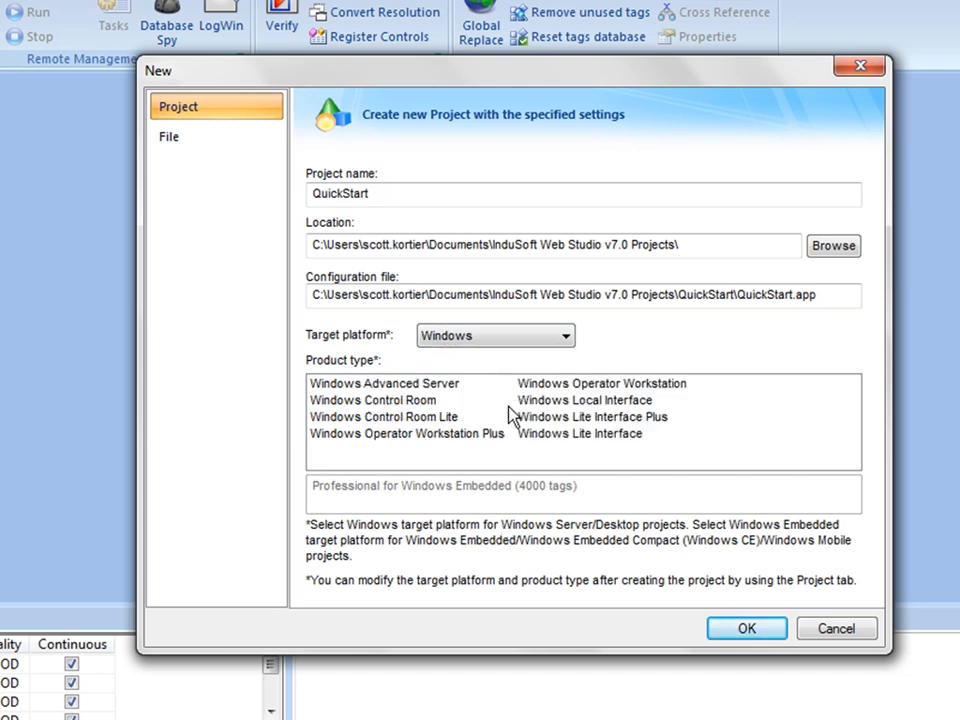
{"action": "left_click", "coordinate": [560, 400]}
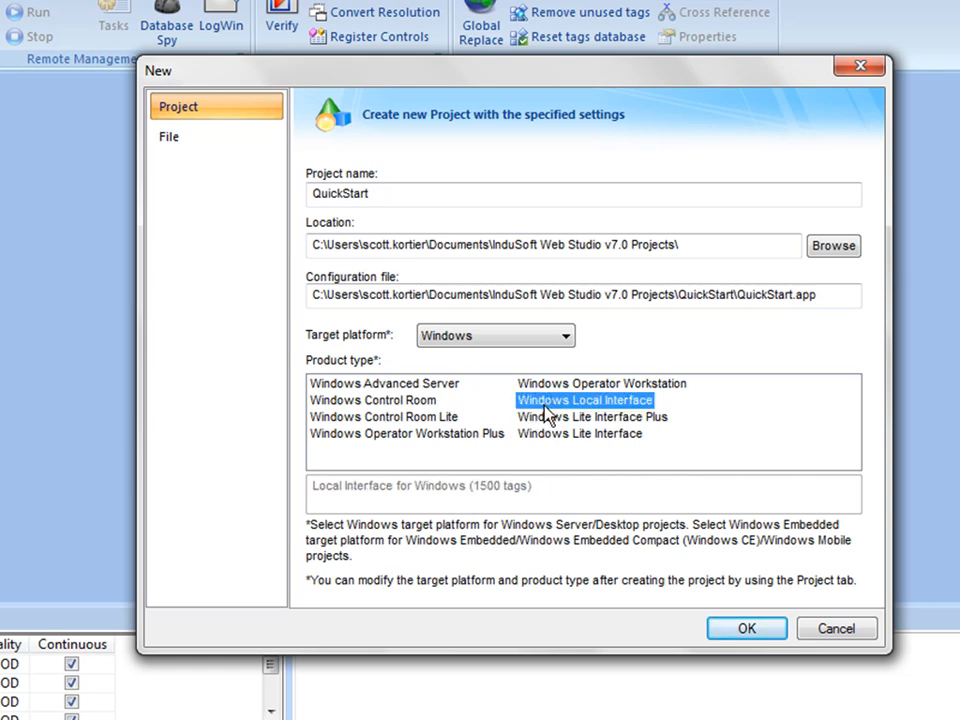
Step: Create the project as an Empty Application with 1024 x 768 resolution
{"action": "left_click", "coordinate": [745, 628]}
{"action": "left_click", "coordinate": [550, 234]}
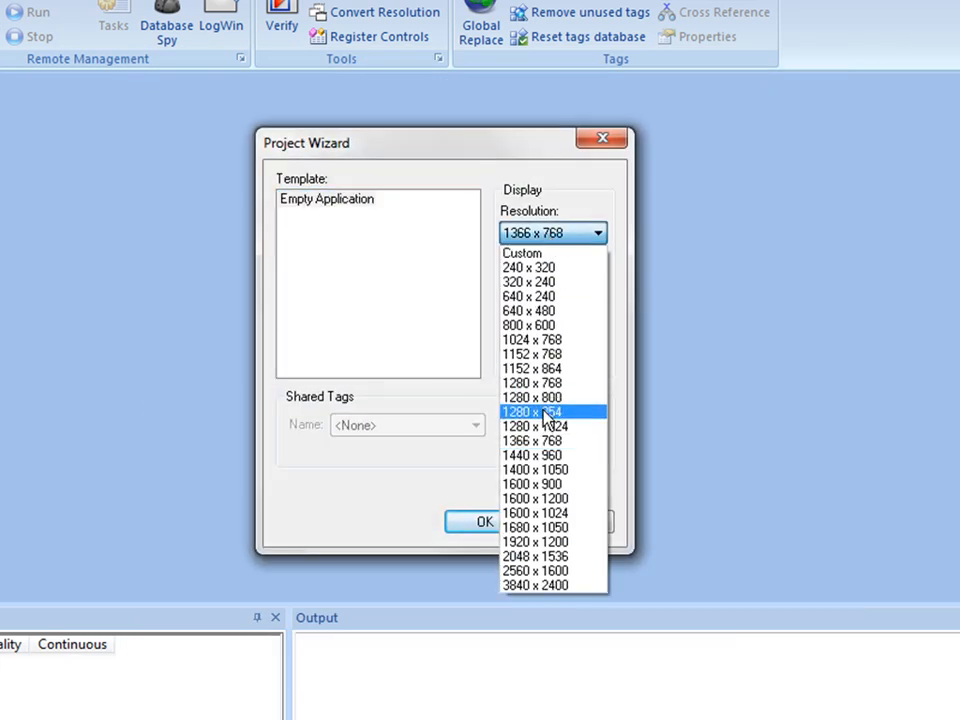
{"action": "left_click", "coordinate": [532, 340]}
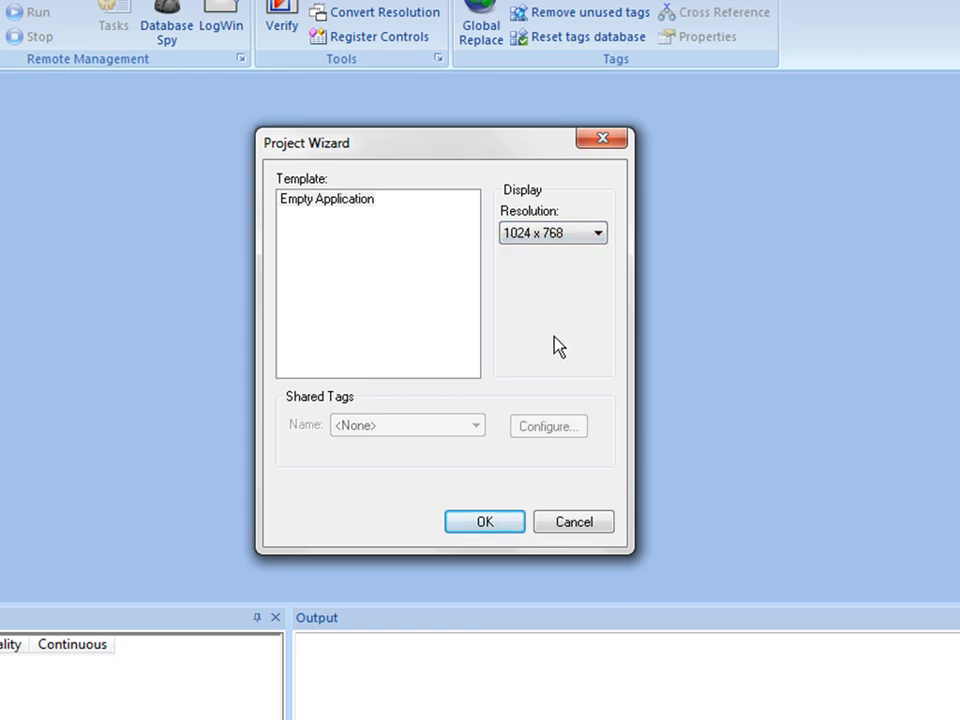
{"action": "left_click", "coordinate": [560, 234]}
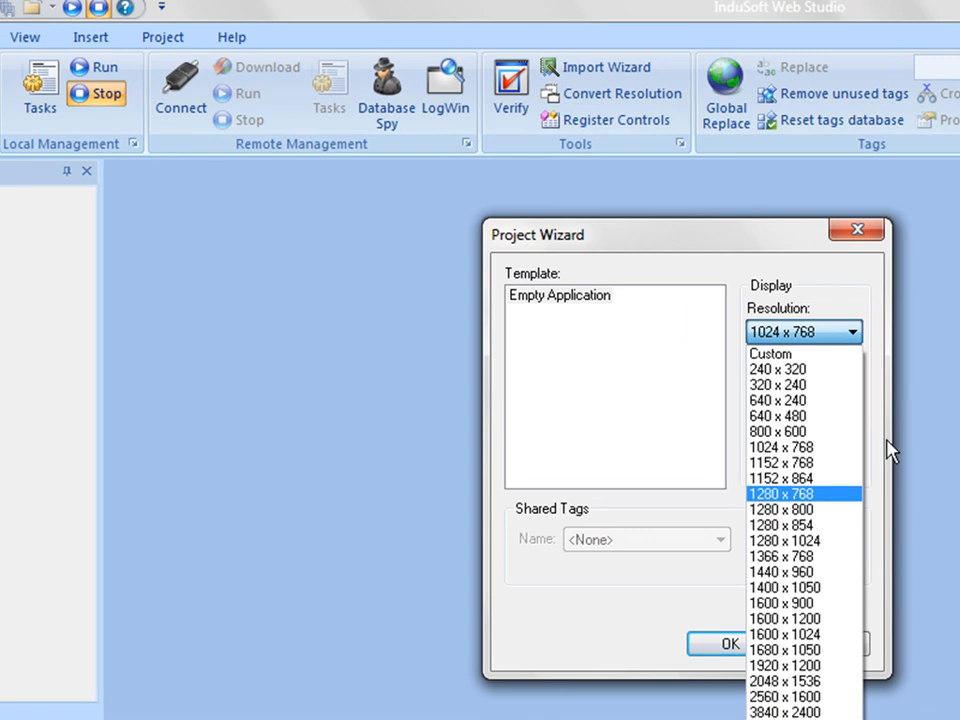
{"action": "left_click", "coordinate": [897, 490]}
{"action": "left_click", "coordinate": [730, 644]}
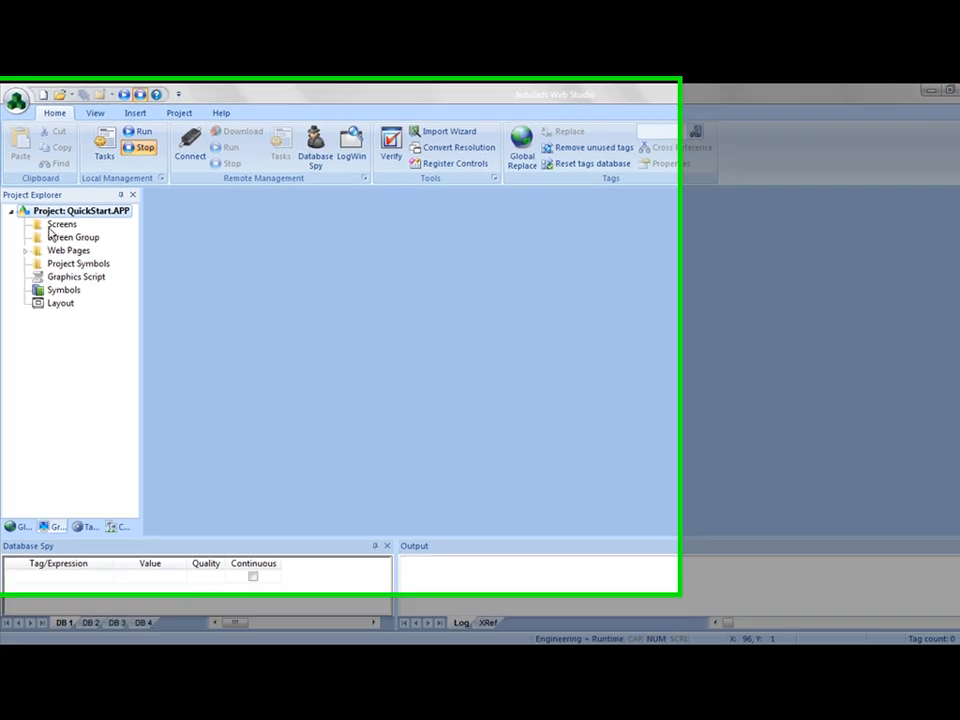
Step: Insert a new screen, Screen2, with default attributes into the Screens folder
{"action": "right_click", "coordinate": [58, 226]}
{"action": "left_click", "coordinate": [116, 219]}
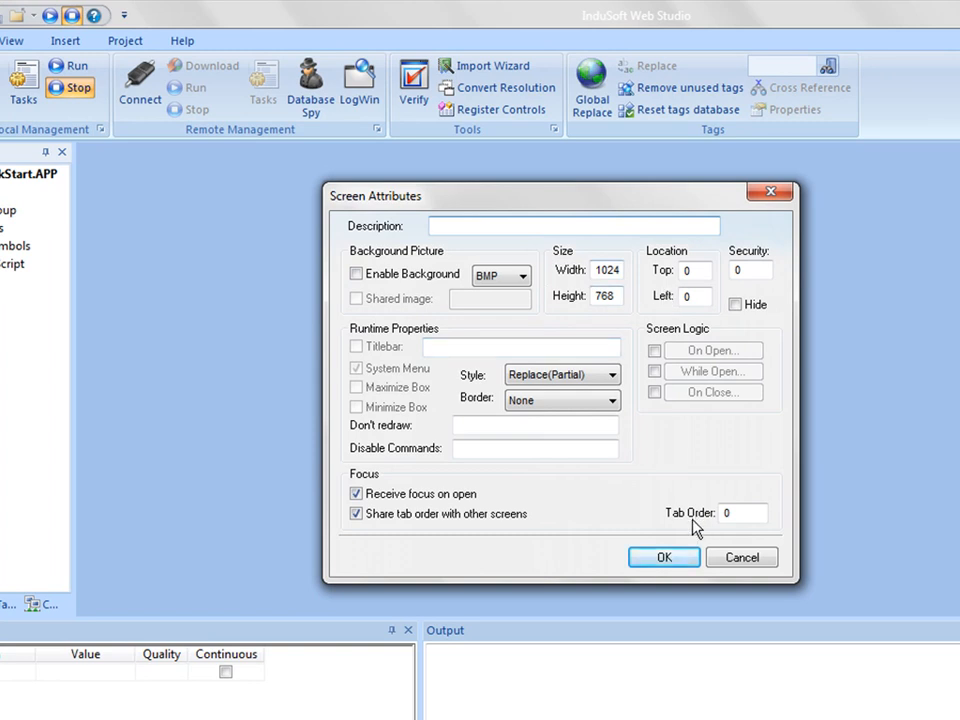
{"action": "left_click", "coordinate": [655, 561]}
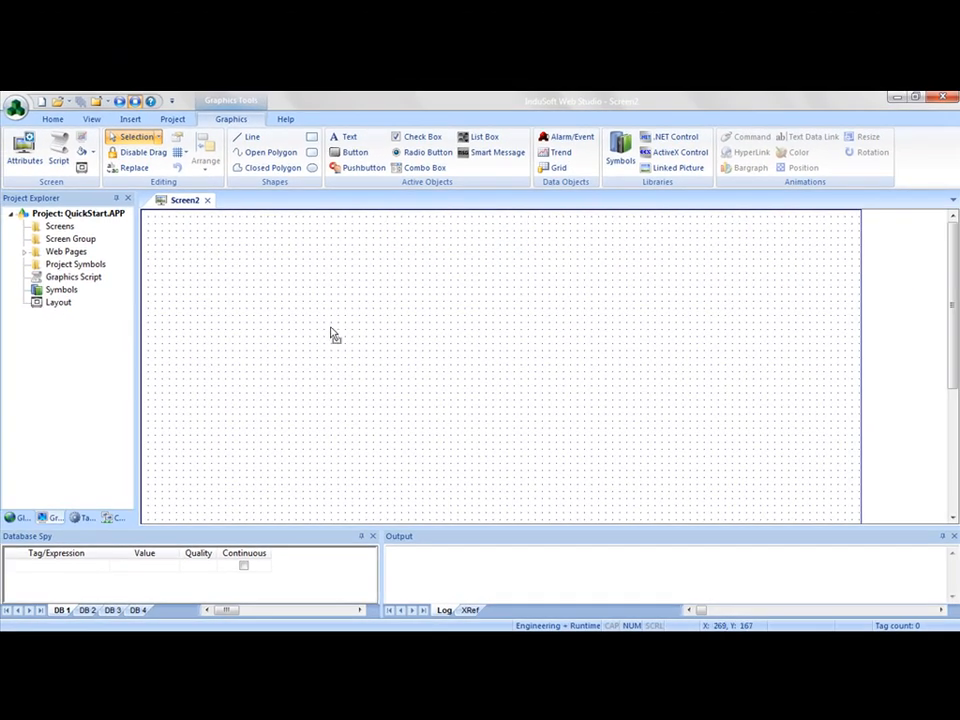
Step: Give Screen2 a gradient background fill ending in blue-grey via Fill Effects
{"action": "right_click", "coordinate": [335, 330]}
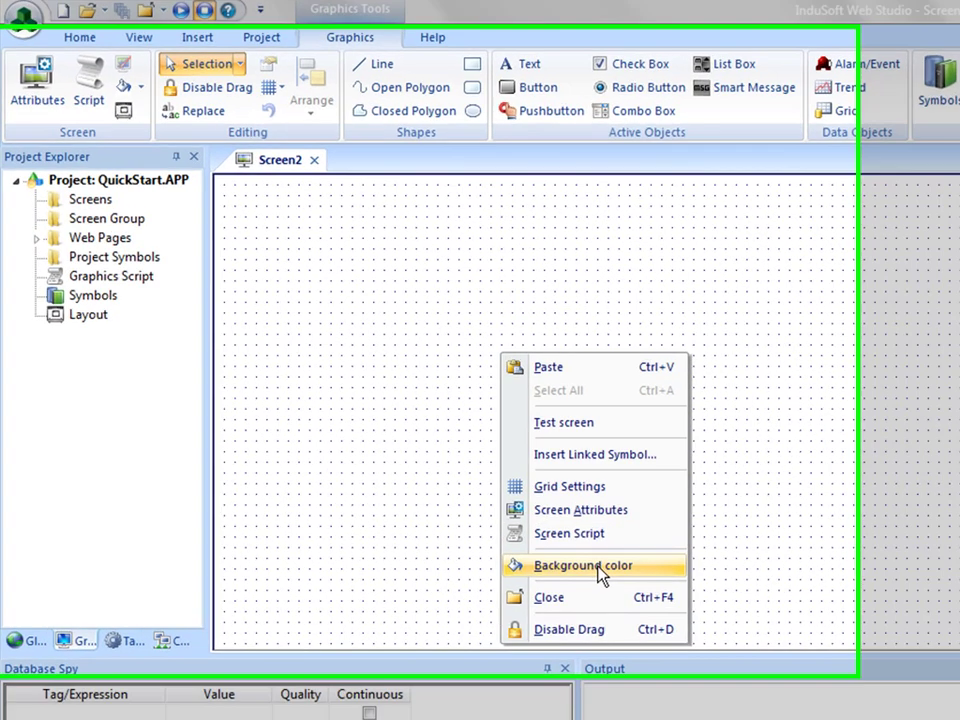
{"action": "left_click", "coordinate": [602, 573]}
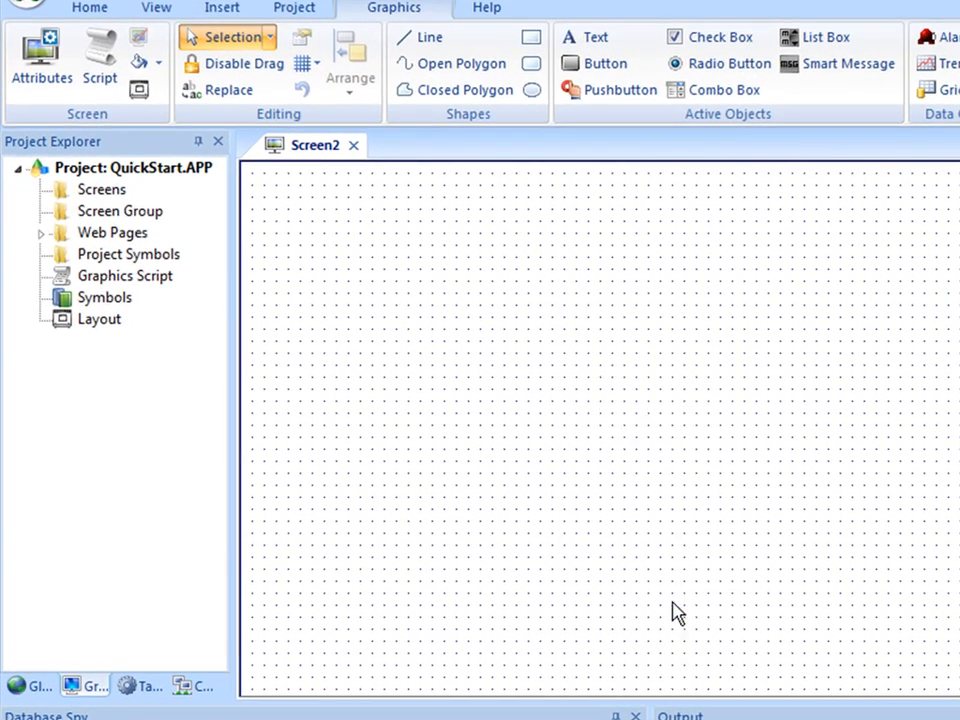
{"action": "left_click", "coordinate": [832, 382]}
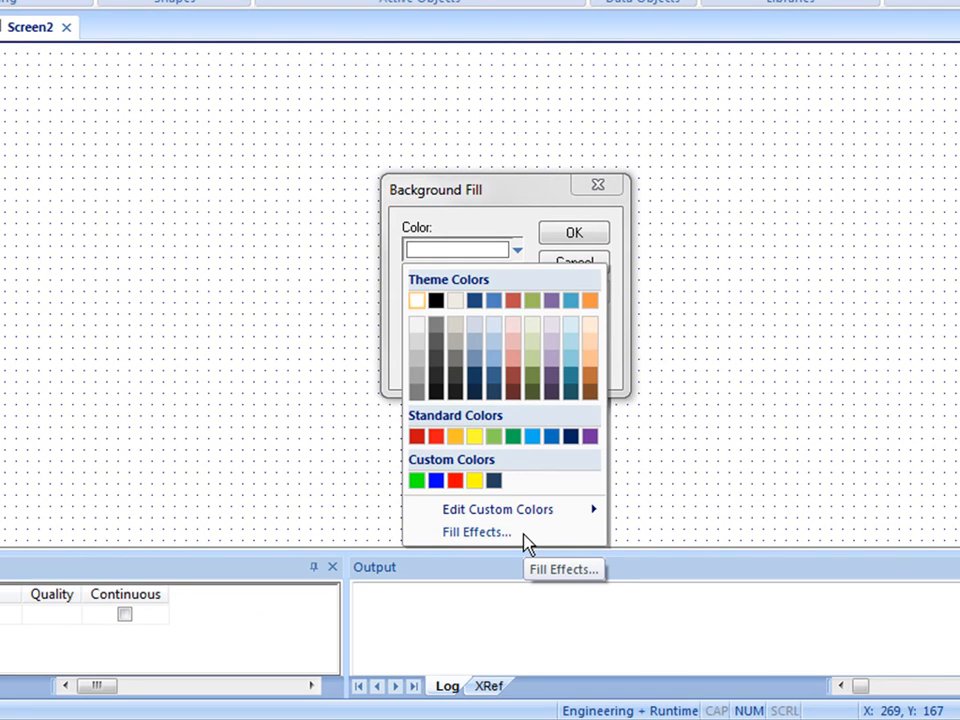
{"action": "mouse_move", "coordinate": [500, 510]}
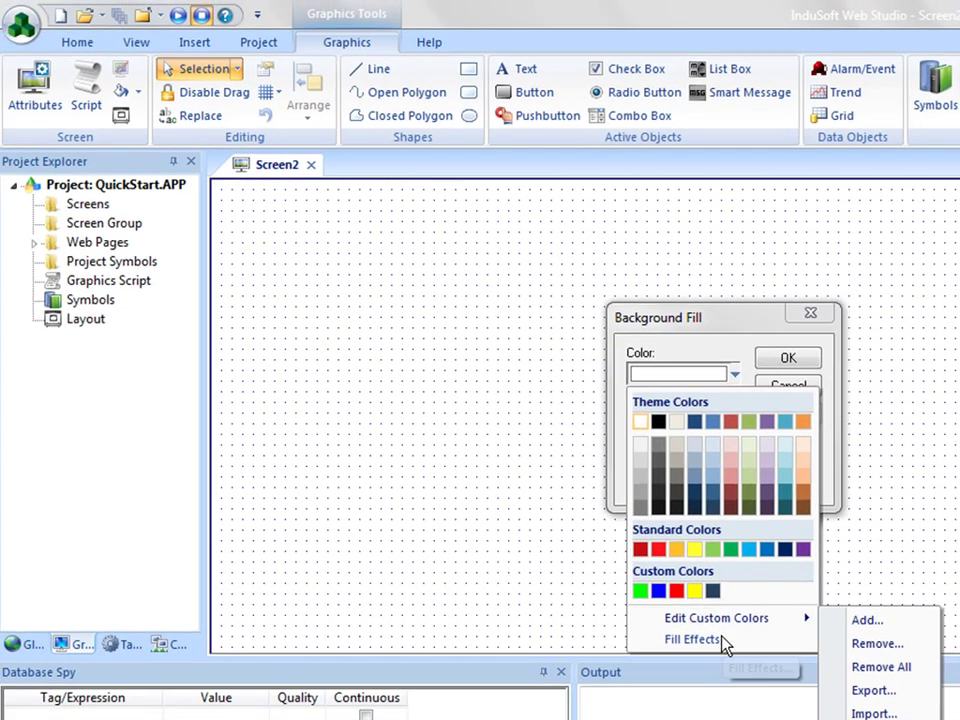
{"action": "left_click", "coordinate": [476, 532]}
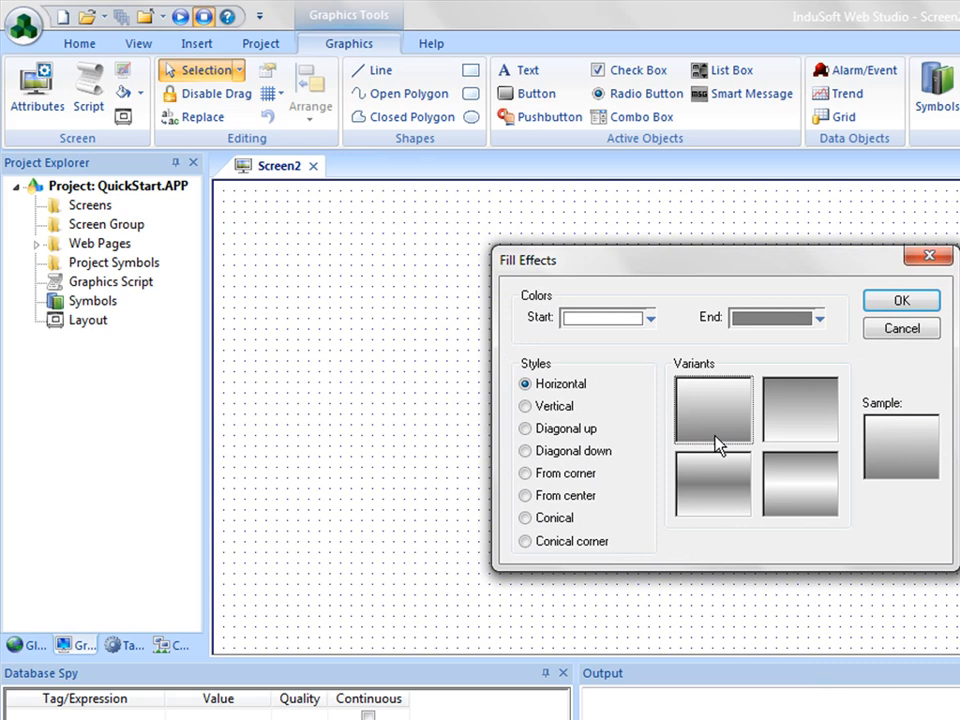
{"action": "left_click", "coordinate": [775, 317]}
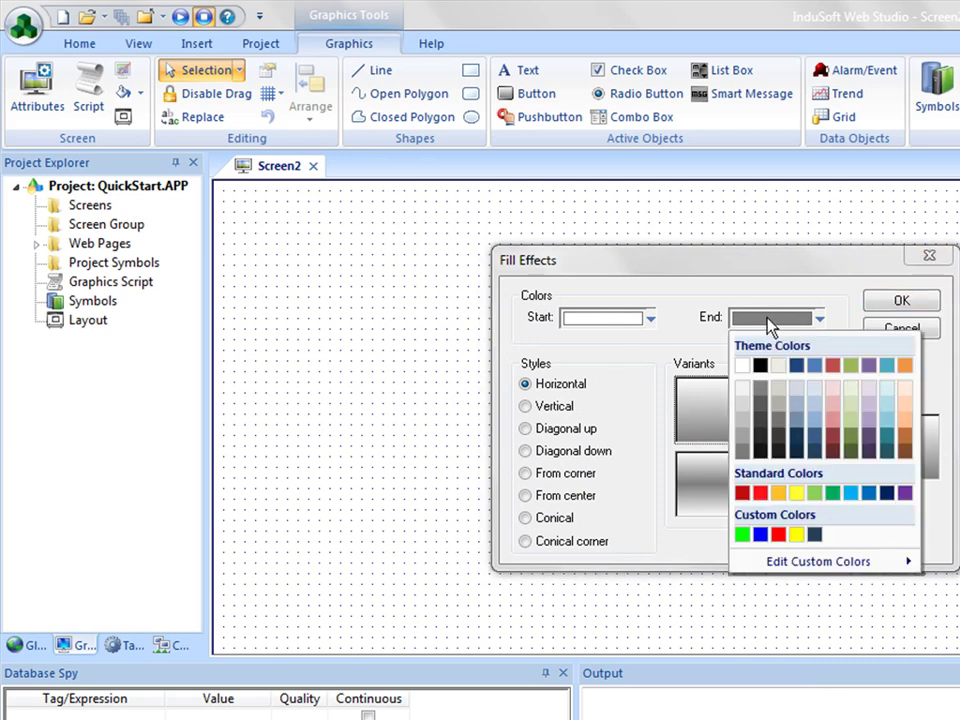
{"action": "left_click", "coordinate": [812, 432]}
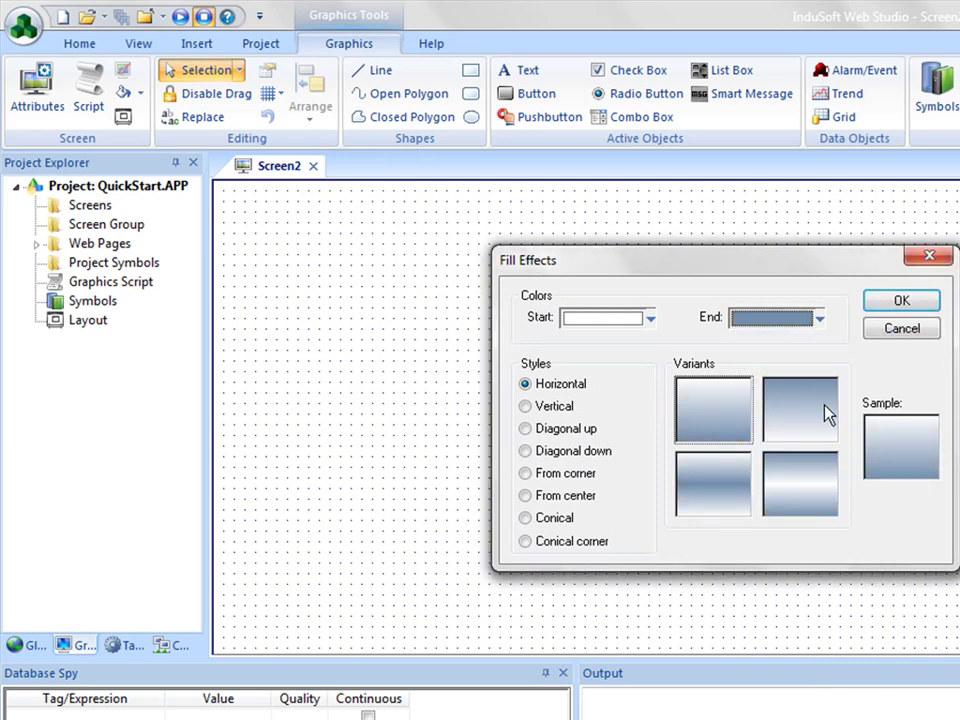
{"action": "left_click", "coordinate": [897, 302]}
{"action": "left_click", "coordinate": [790, 360]}
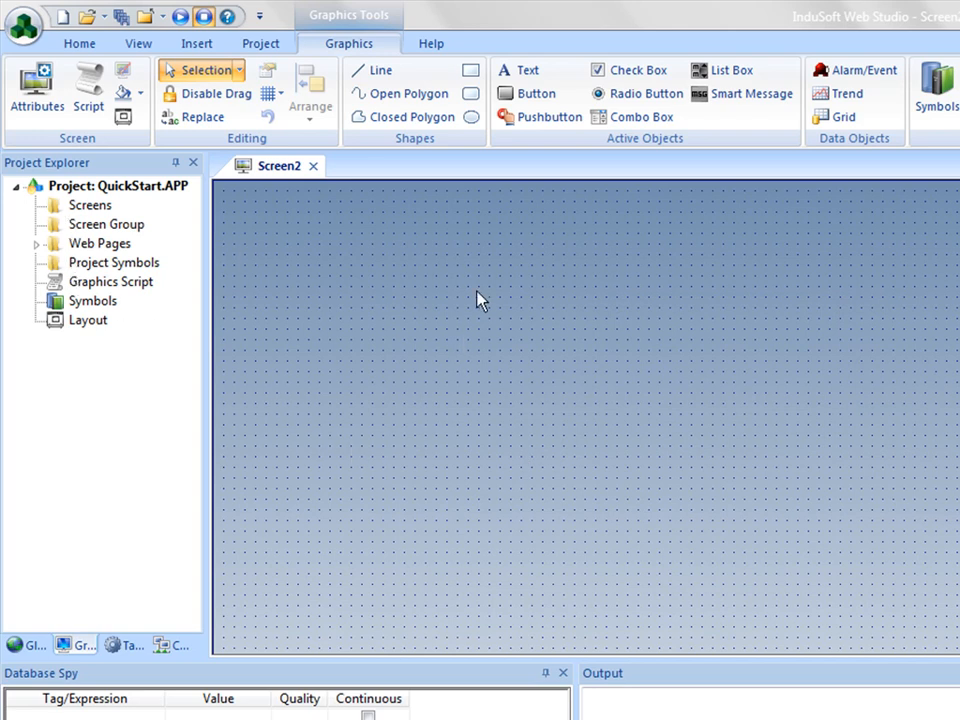
Step: Place the slider01 symbol from System Symbols onto Screen2 and move it higher
{"action": "left_click", "coordinate": [77, 303]}
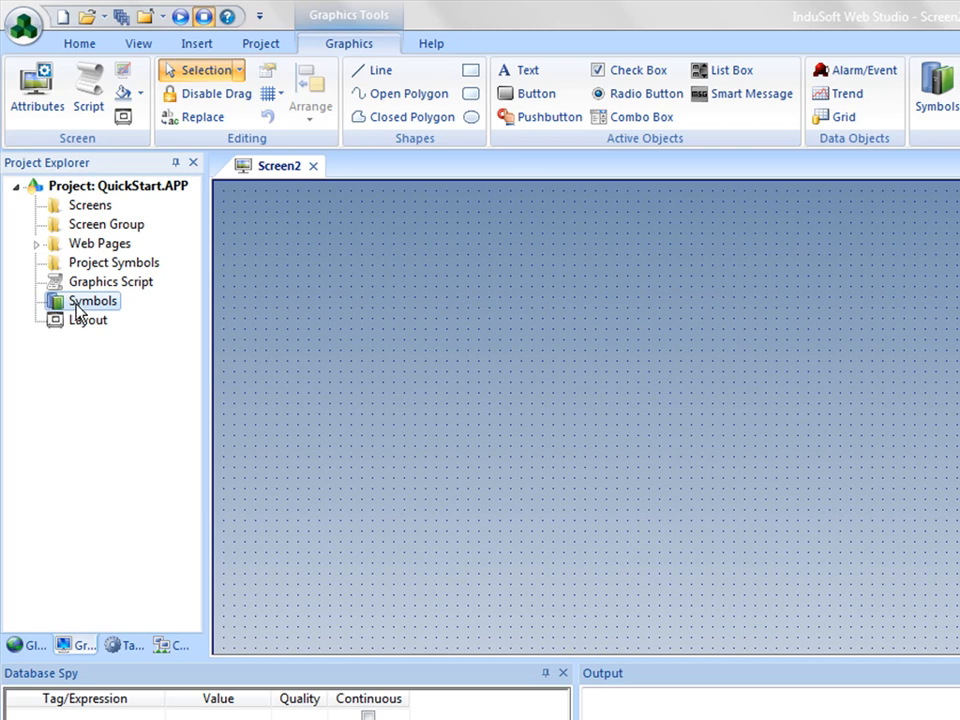
{"action": "double_click", "coordinate": [77, 303]}
{"action": "left_click", "coordinate": [231, 224]}
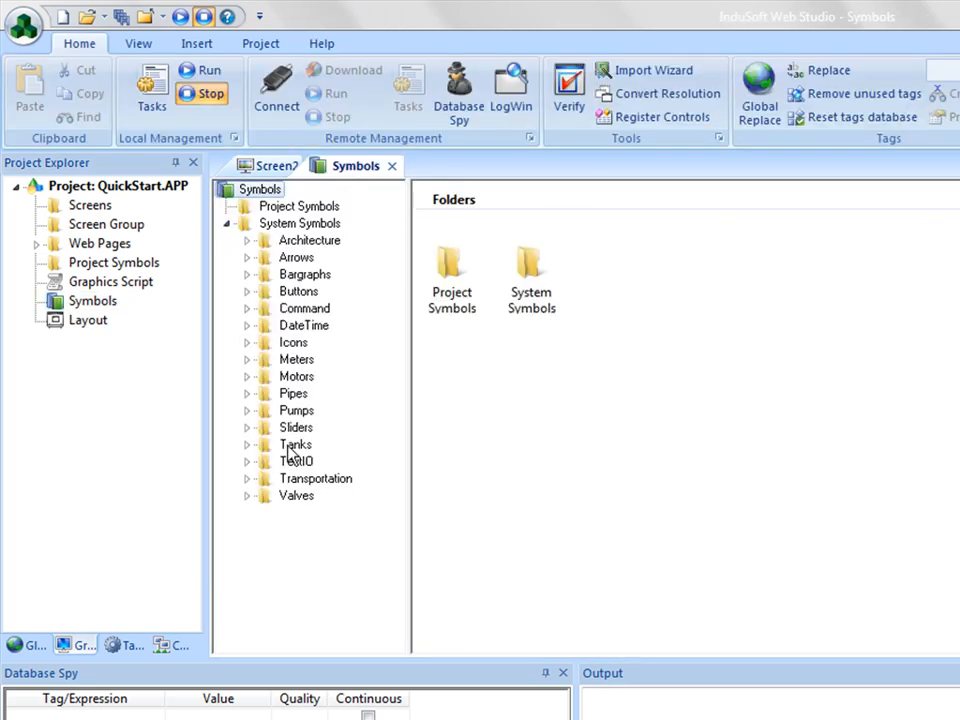
{"action": "left_click", "coordinate": [296, 427]}
{"action": "left_click", "coordinate": [477, 330]}
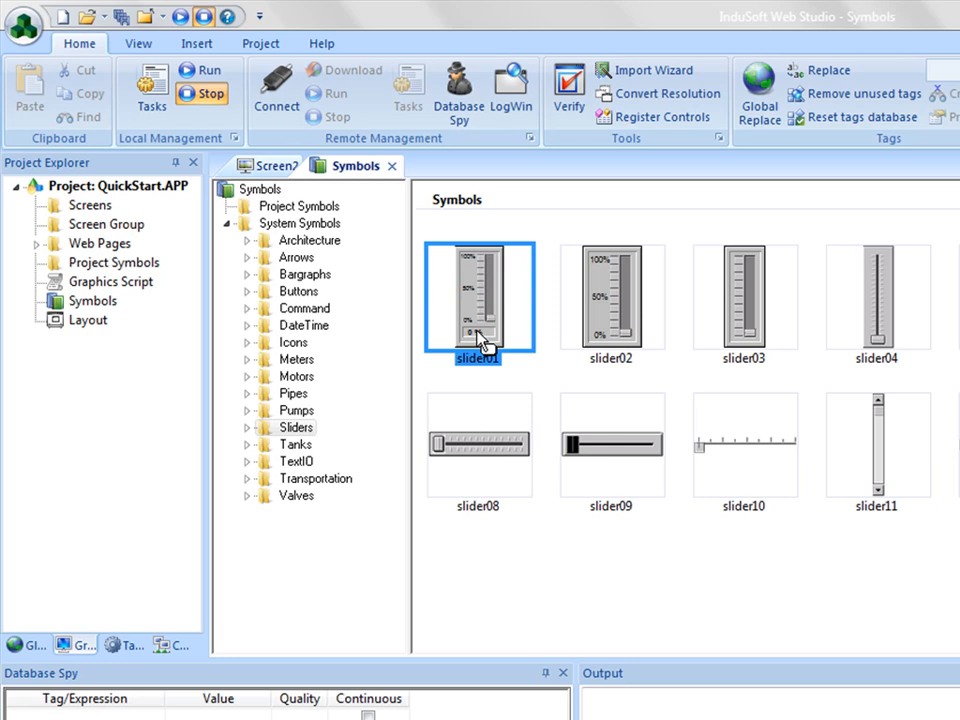
{"action": "double_click", "coordinate": [477, 335]}
{"action": "left_click", "coordinate": [345, 440]}
{"action": "left_click_drag", "start_coordinate": [345, 445], "coordinate": [338, 355]}
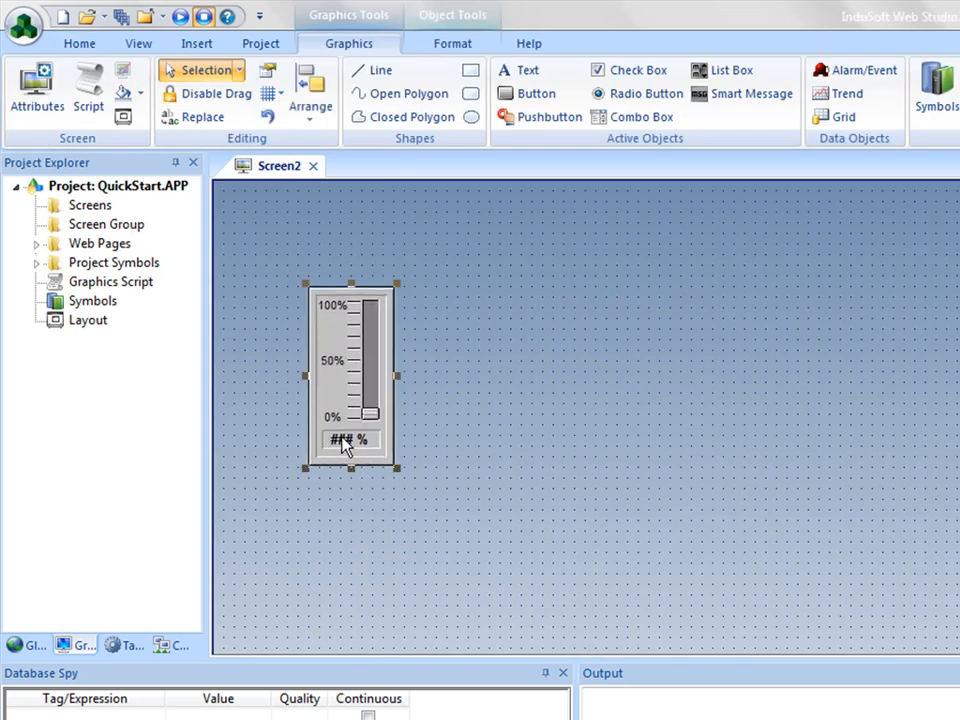
Step: Link the slider to a newly created integer tag Temp1
{"action": "double_click", "coordinate": [373, 367]}
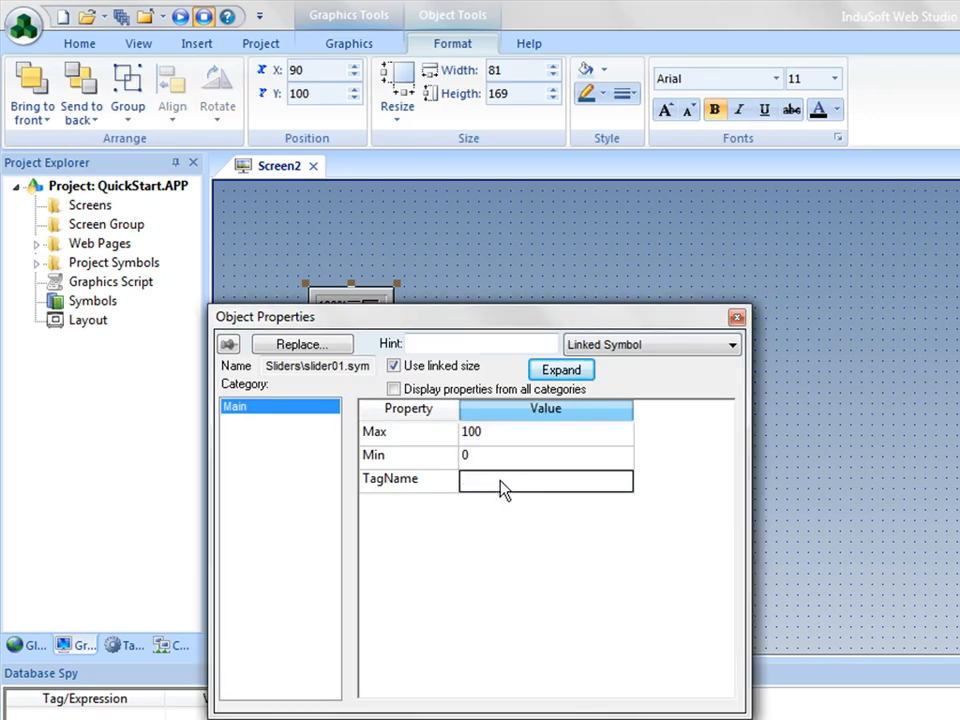
{"action": "type", "text": "T"}
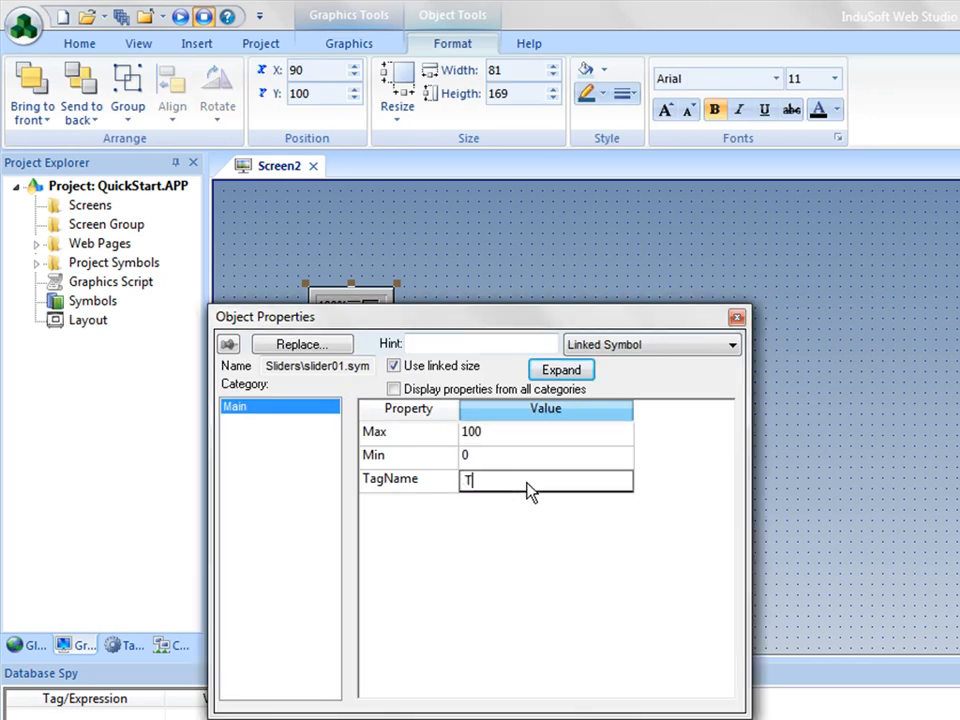
{"action": "type", "text": "emp1"}
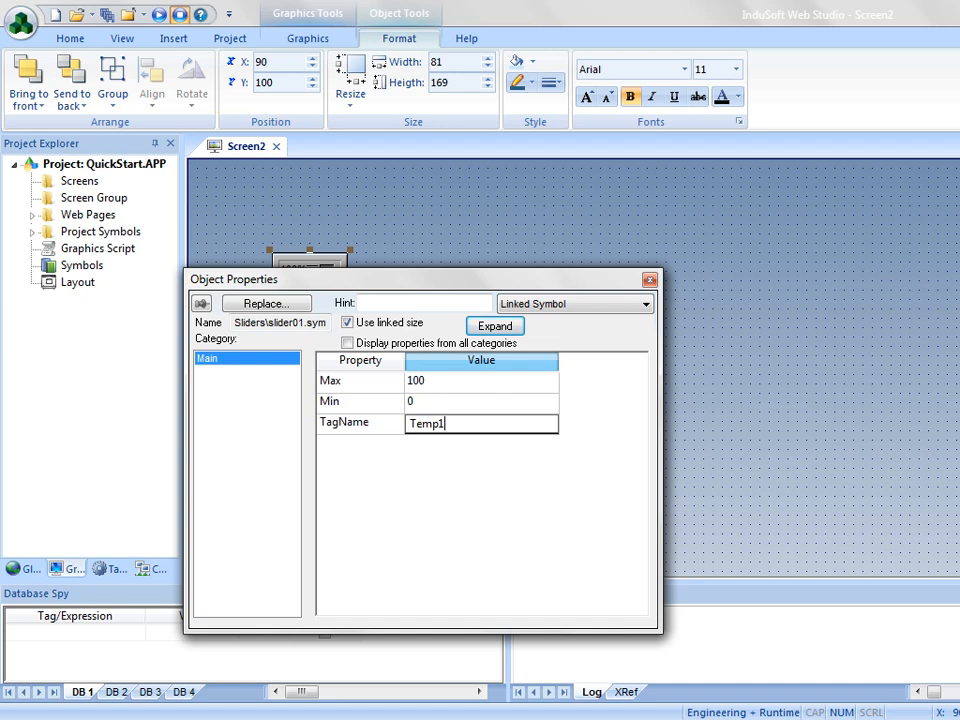
{"action": "key", "text": "Return"}
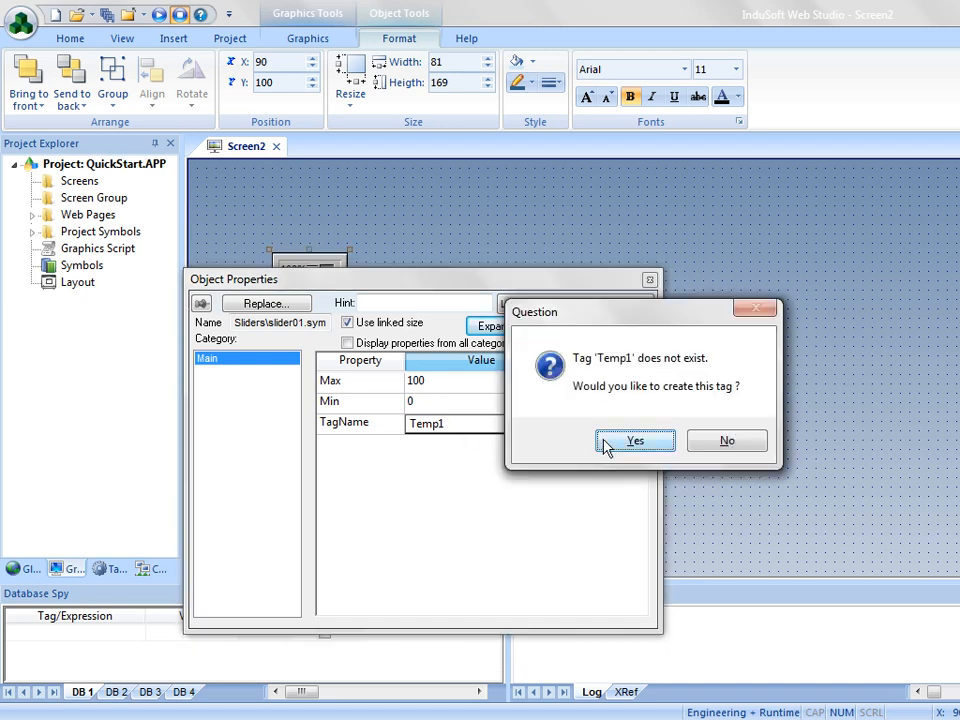
{"action": "left_click", "coordinate": [634, 441]}
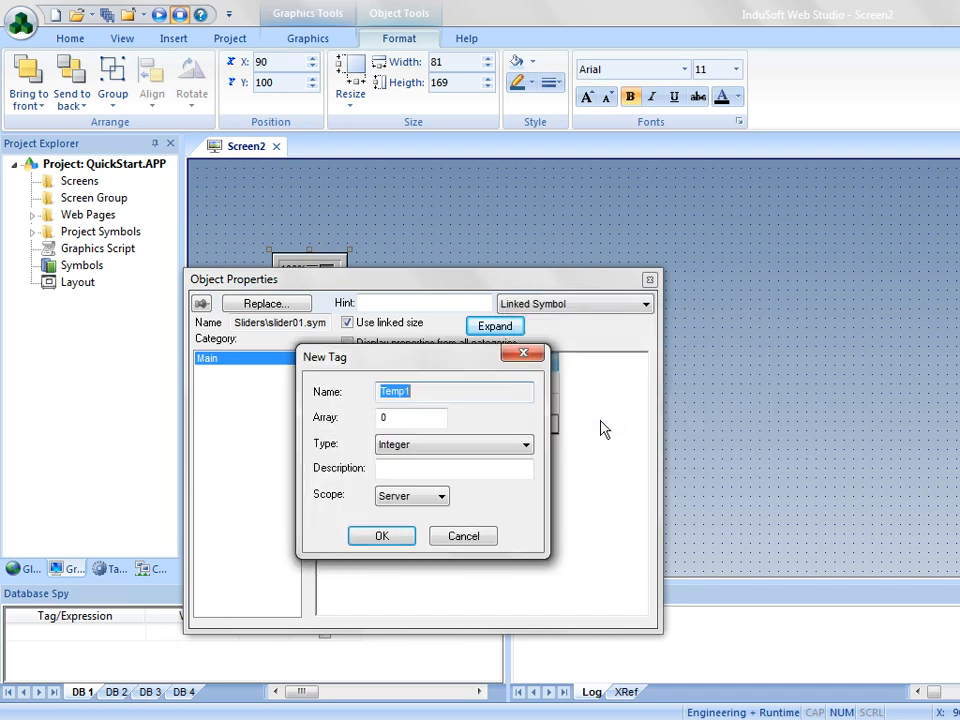
{"action": "left_click", "coordinate": [510, 447]}
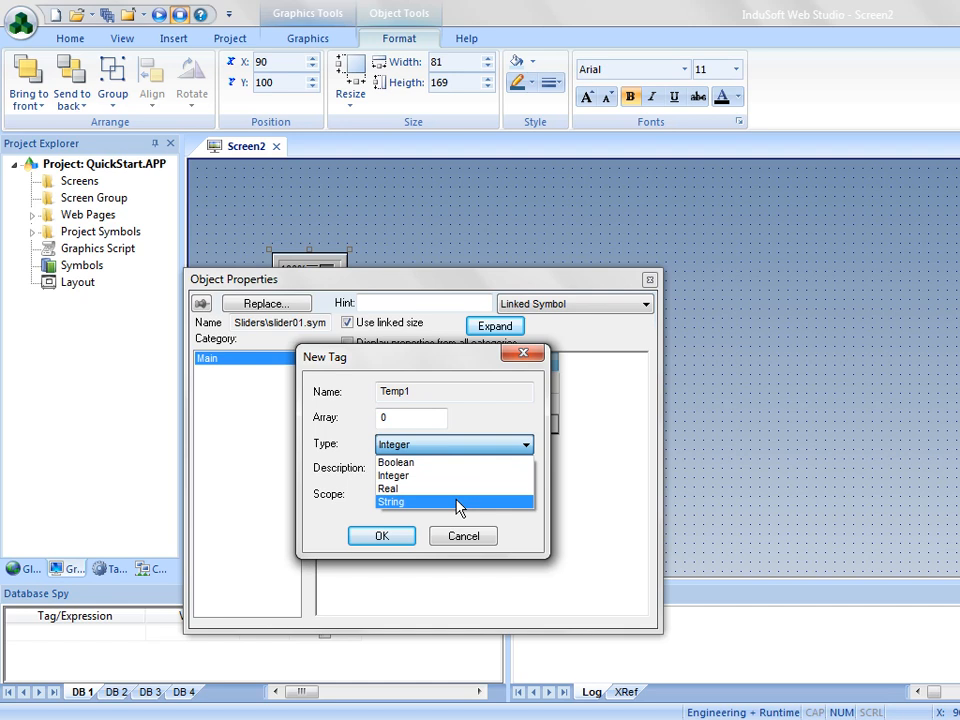
{"action": "left_click", "coordinate": [405, 476]}
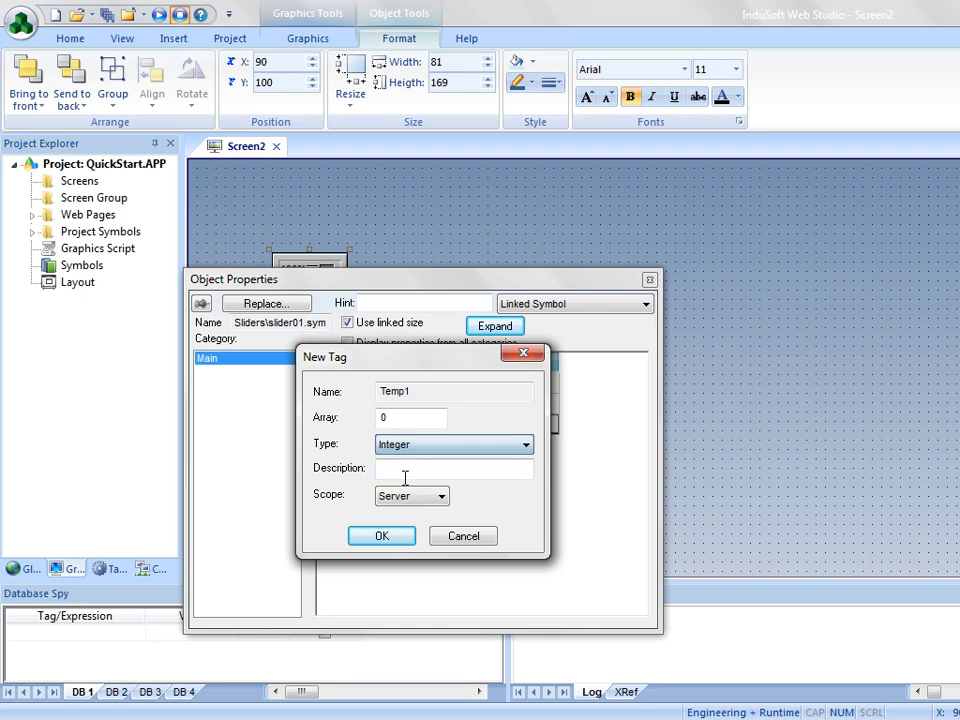
{"action": "left_click", "coordinate": [395, 545]}
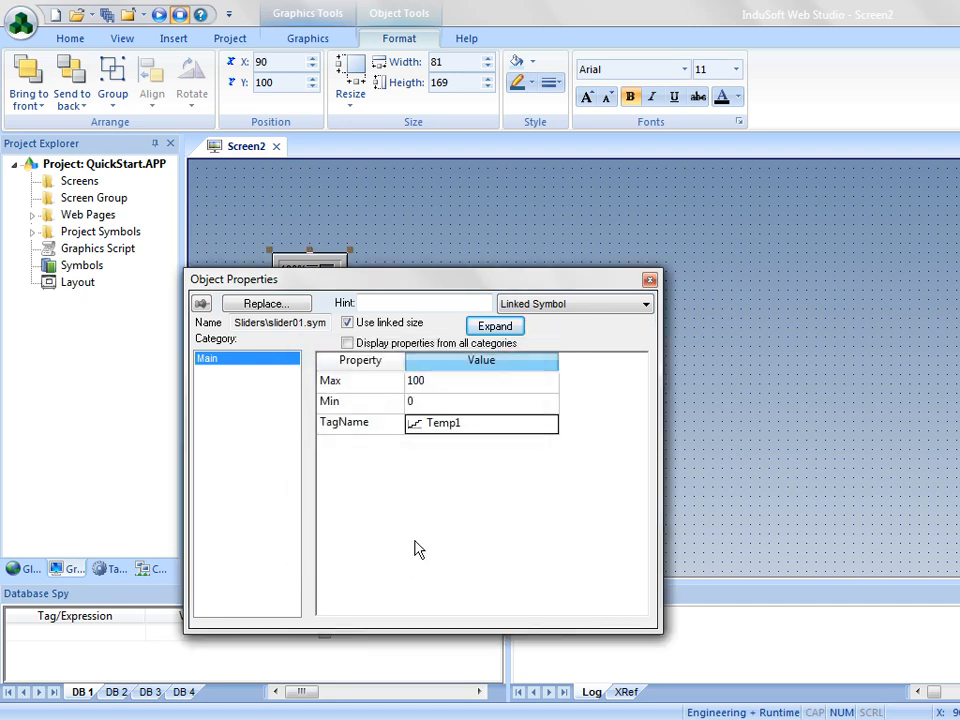
{"action": "left_click", "coordinate": [745, 432]}
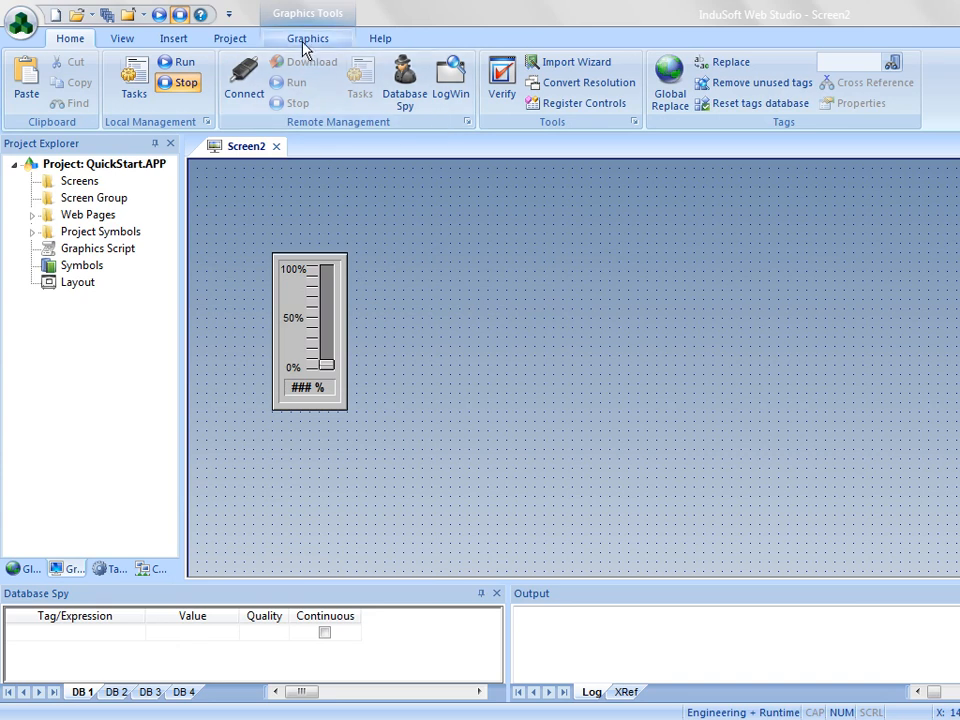
Step: Add a Temperature text object to the right of the slider
{"action": "left_click", "coordinate": [307, 38]}
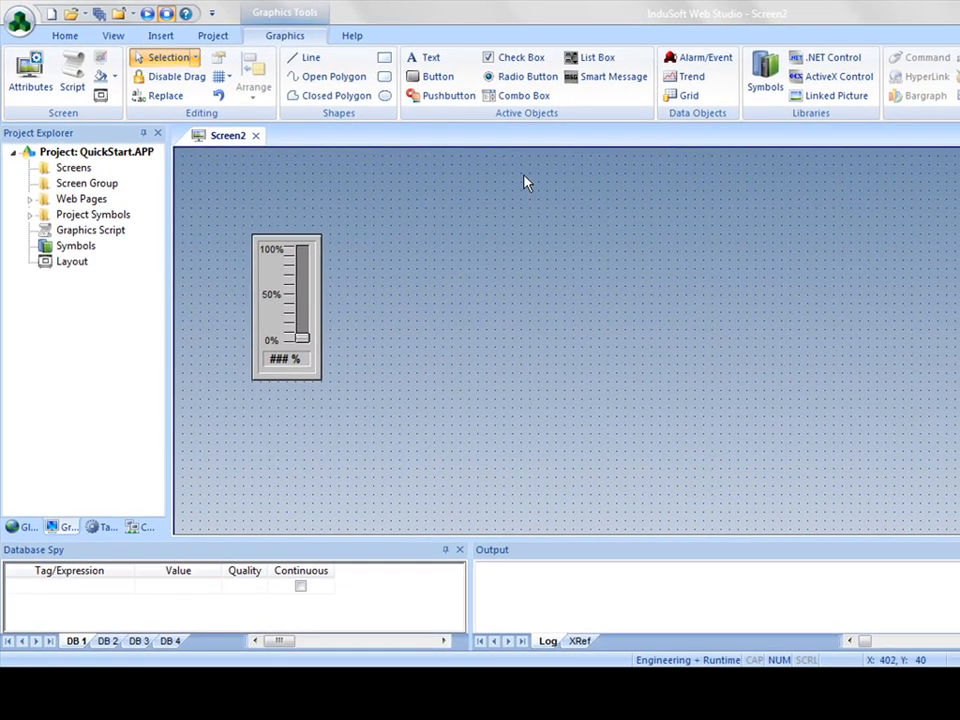
{"action": "left_click", "coordinate": [425, 57]}
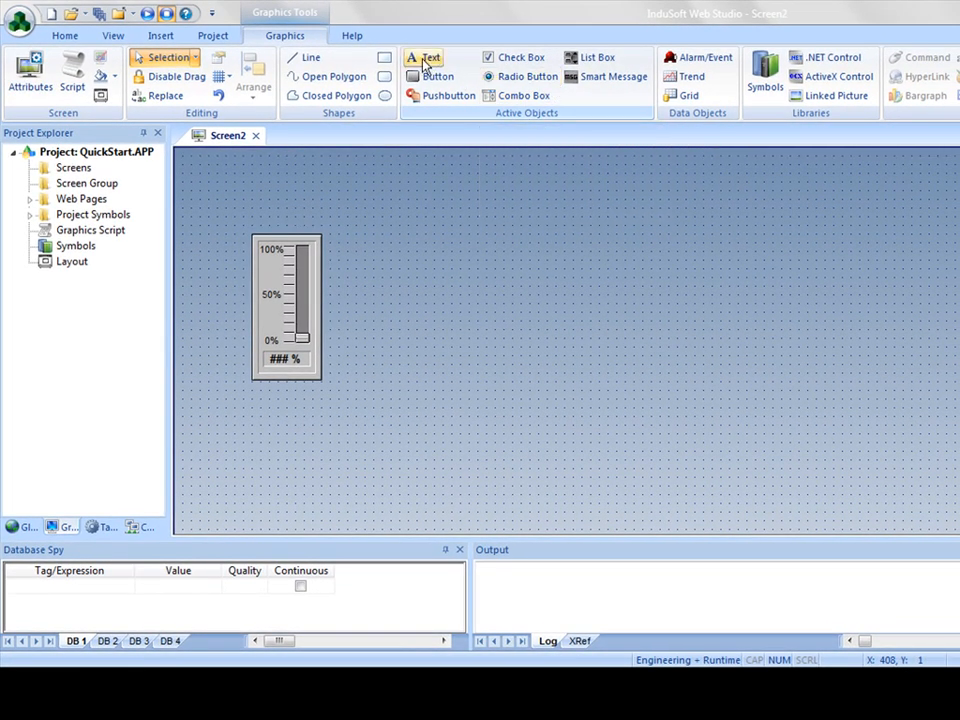
{"action": "left_click", "coordinate": [365, 230]}
{"action": "type", "text": "Temperat"}
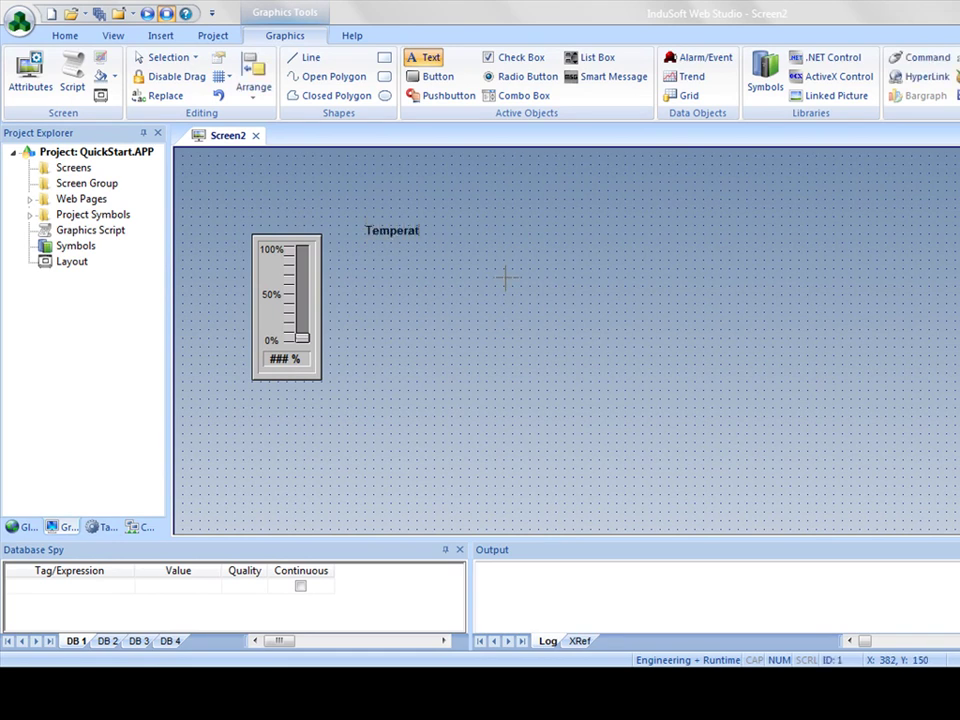
{"action": "type", "text": "ure"}
{"action": "left_click", "coordinate": [505, 280]}
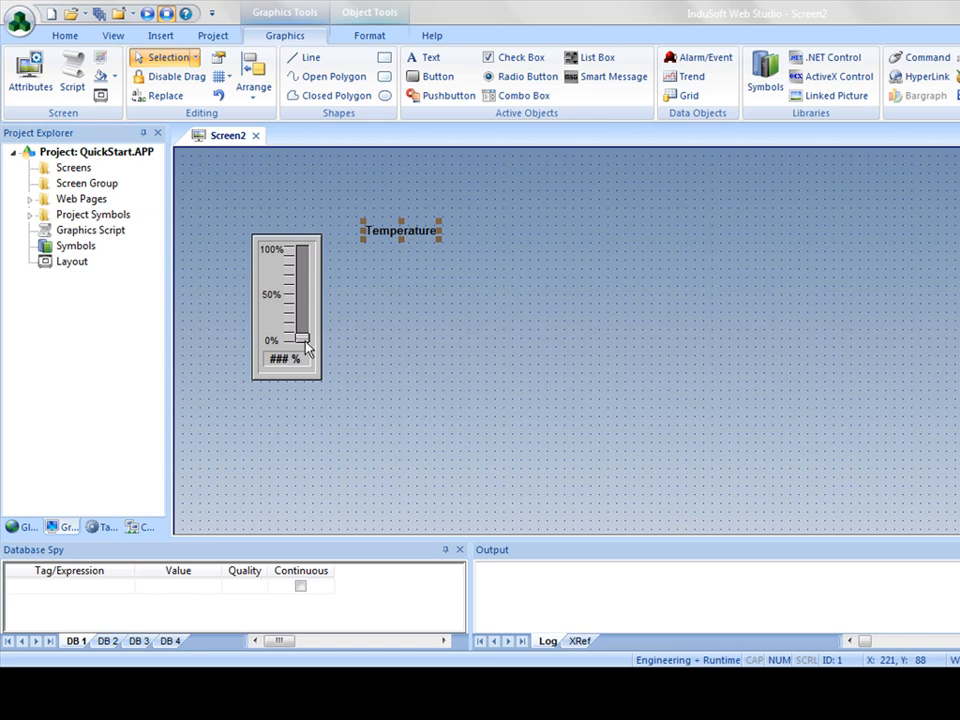
Step: Data-link the Temperature text's value to the Temp1 tag
{"action": "double_click", "coordinate": [390, 240]}
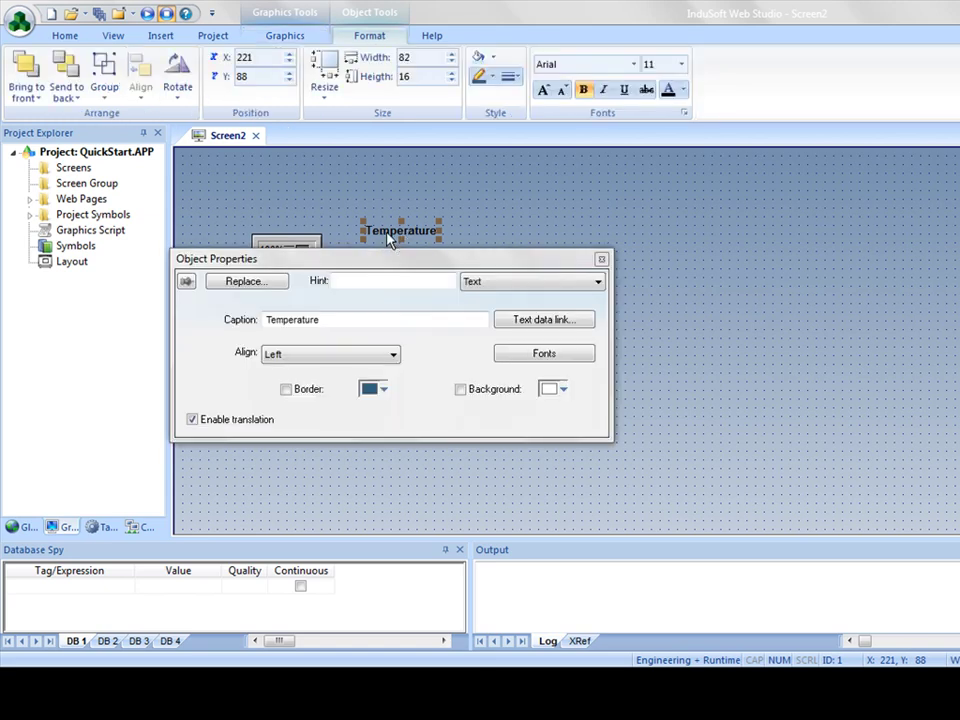
{"action": "left_click", "coordinate": [543, 319]}
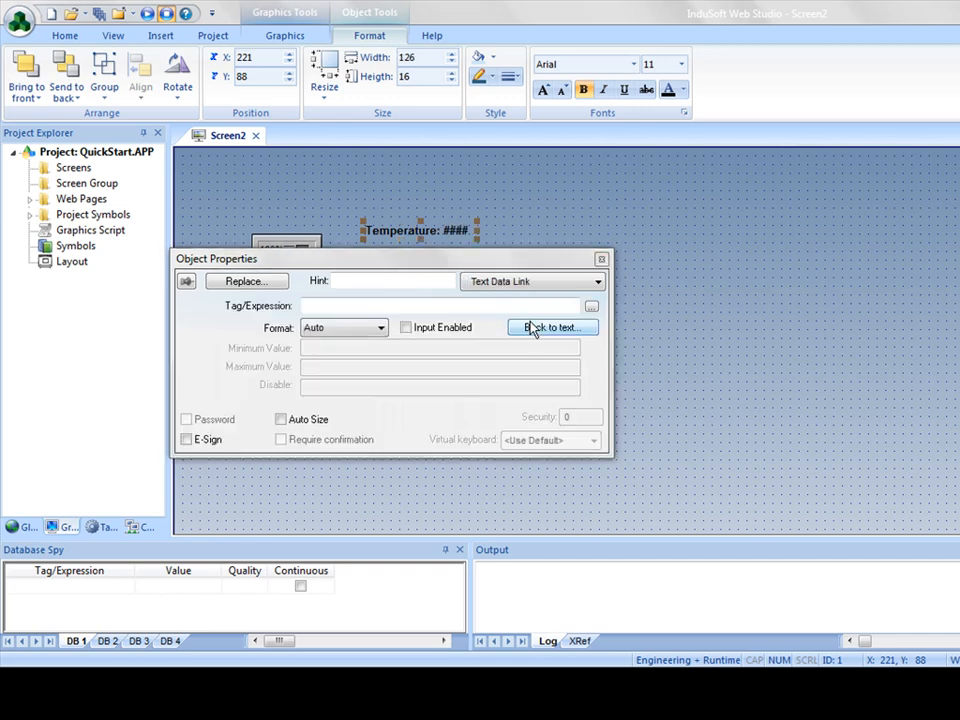
{"action": "left_click", "coordinate": [343, 306]}
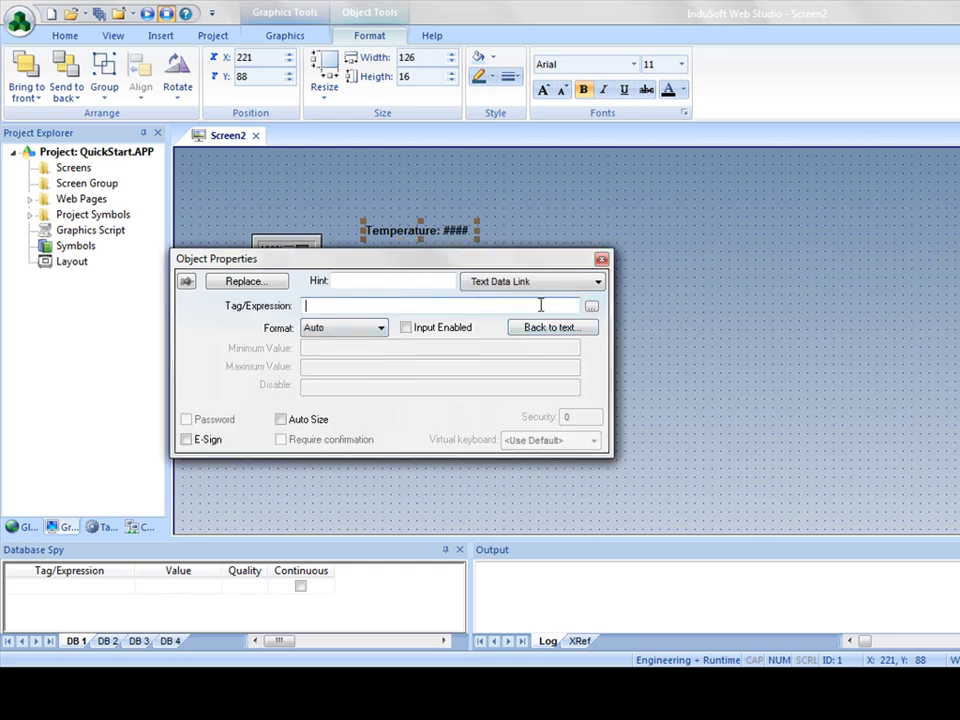
{"action": "left_click", "coordinate": [593, 307]}
{"action": "left_click", "coordinate": [222, 195]}
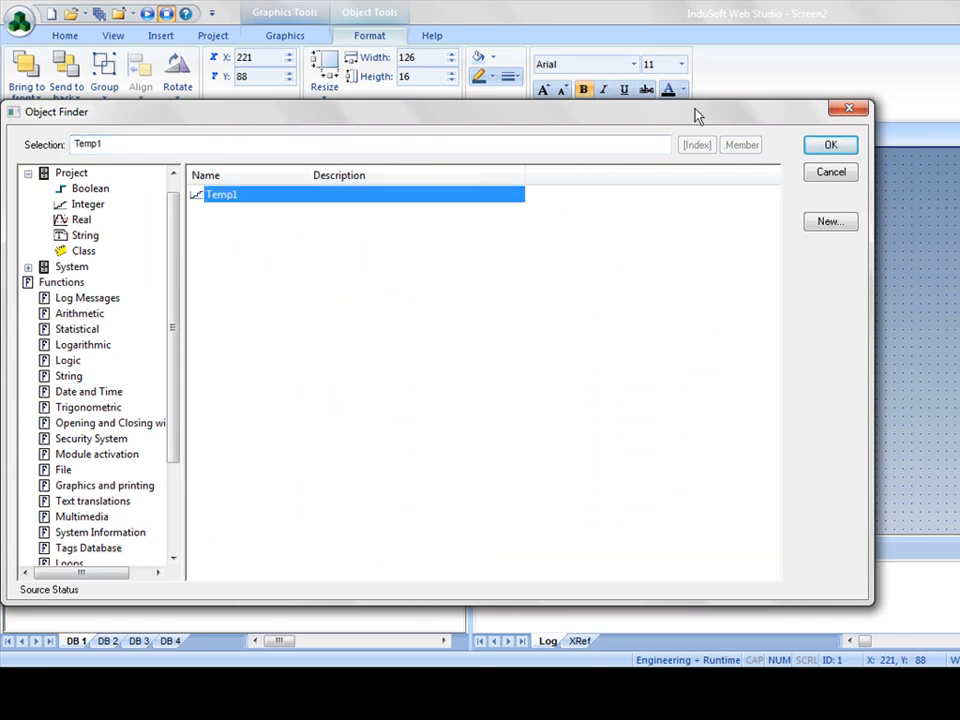
{"action": "left_click_drag", "start_coordinate": [681, 112], "coordinate": [670, 353]}
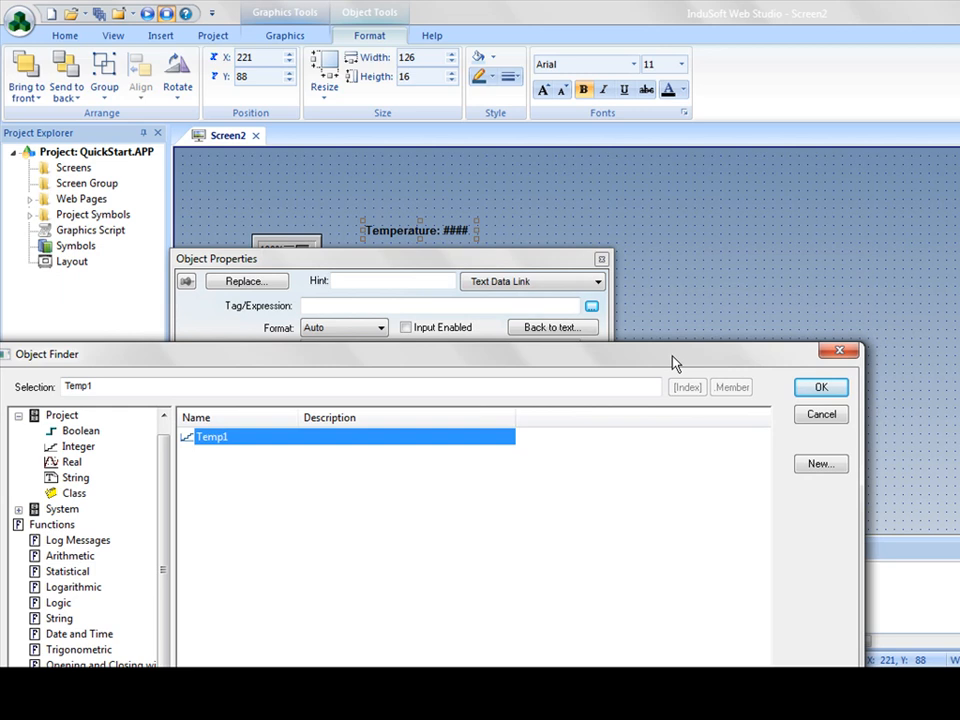
{"action": "left_click_drag", "start_coordinate": [340, 353], "coordinate": [433, 220]}
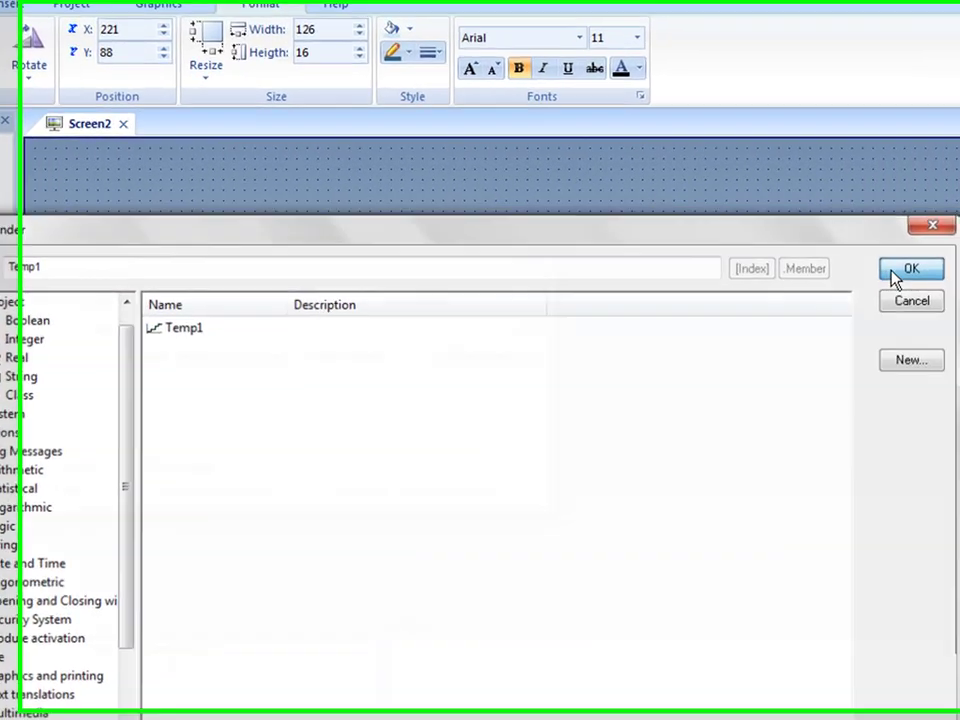
{"action": "left_click", "coordinate": [912, 254]}
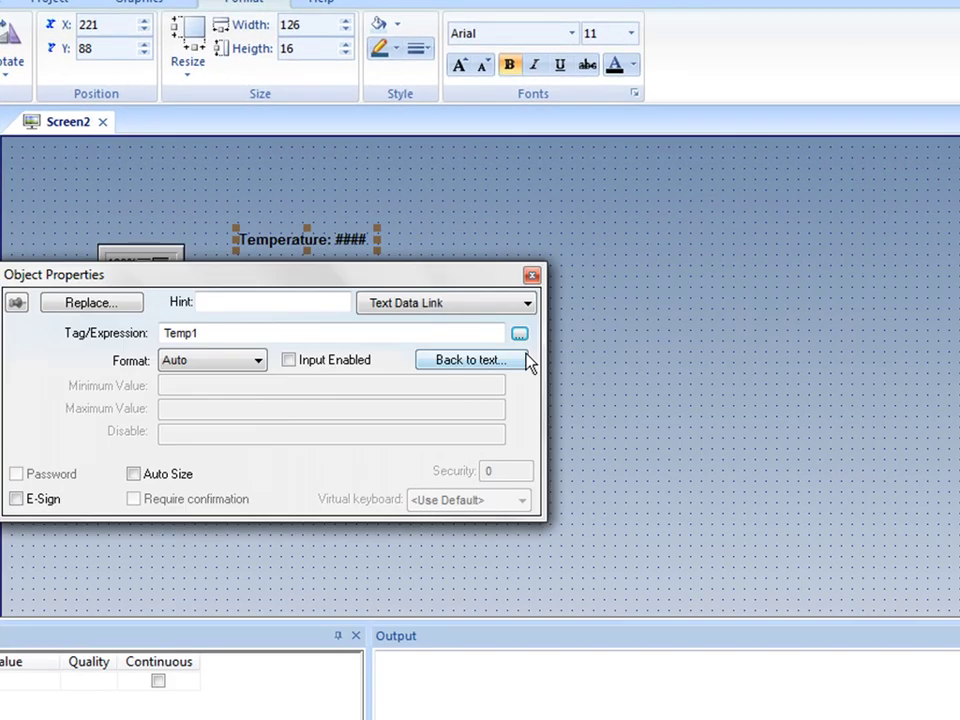
Step: Review the Temperature: #### caption and Temp1 link expression, then close the properties
{"action": "left_click", "coordinate": [445, 302]}
{"action": "left_click", "coordinate": [400, 322]}
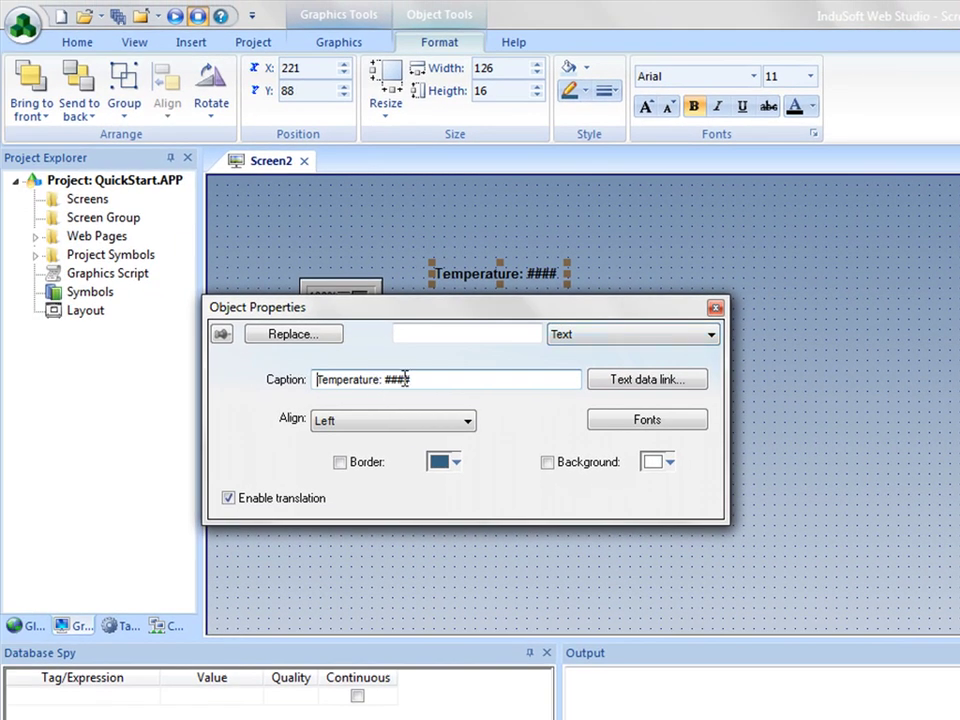
{"action": "left_click", "coordinate": [408, 379]}
{"action": "left_click", "coordinate": [630, 334]}
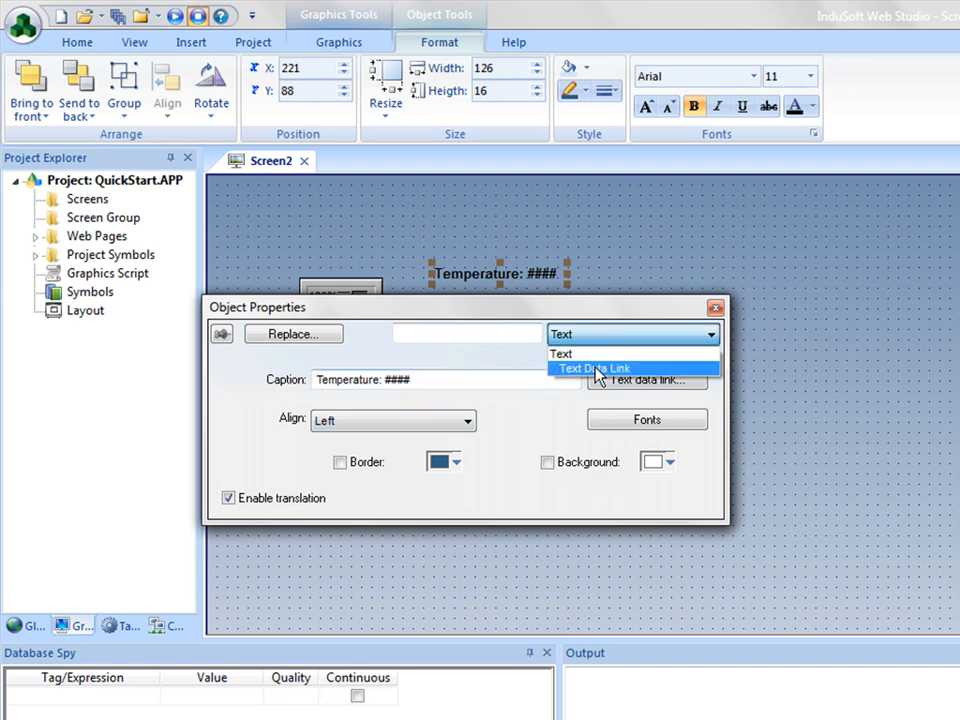
{"action": "left_click", "coordinate": [600, 370]}
{"action": "left_click", "coordinate": [414, 363]}
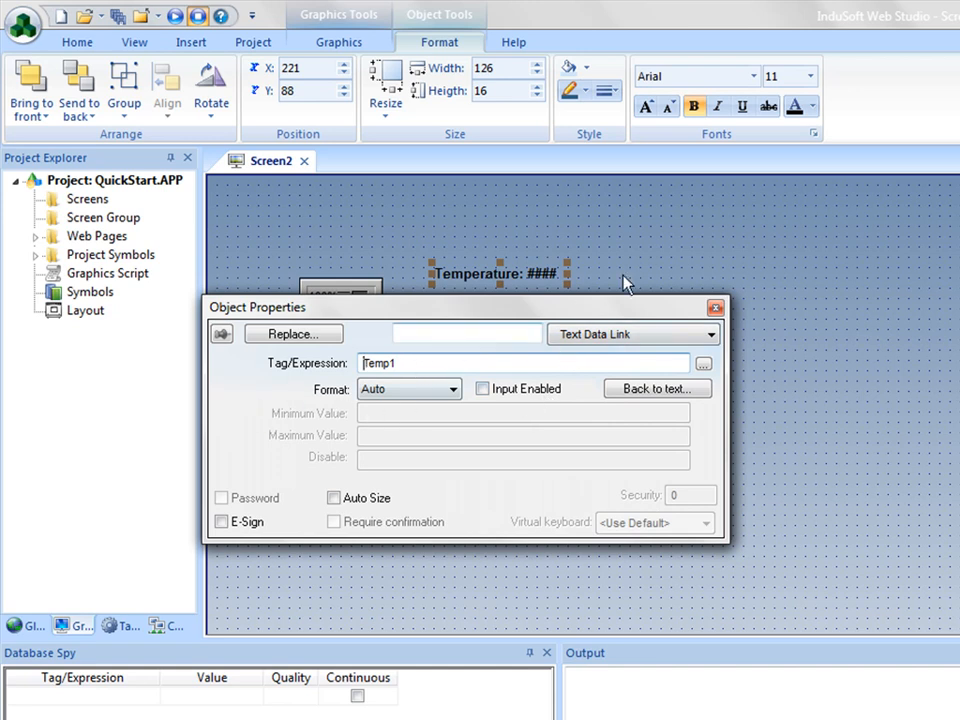
{"action": "left_click", "coordinate": [470, 206]}
{"action": "left_click", "coordinate": [470, 278]}
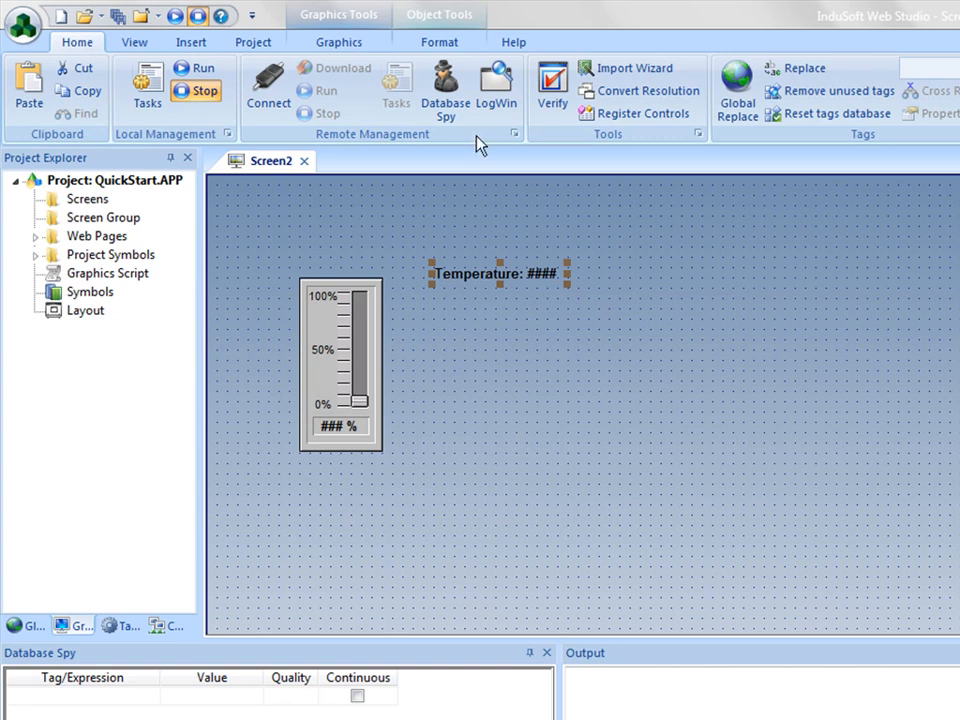
{"action": "left_click", "coordinate": [338, 42]}
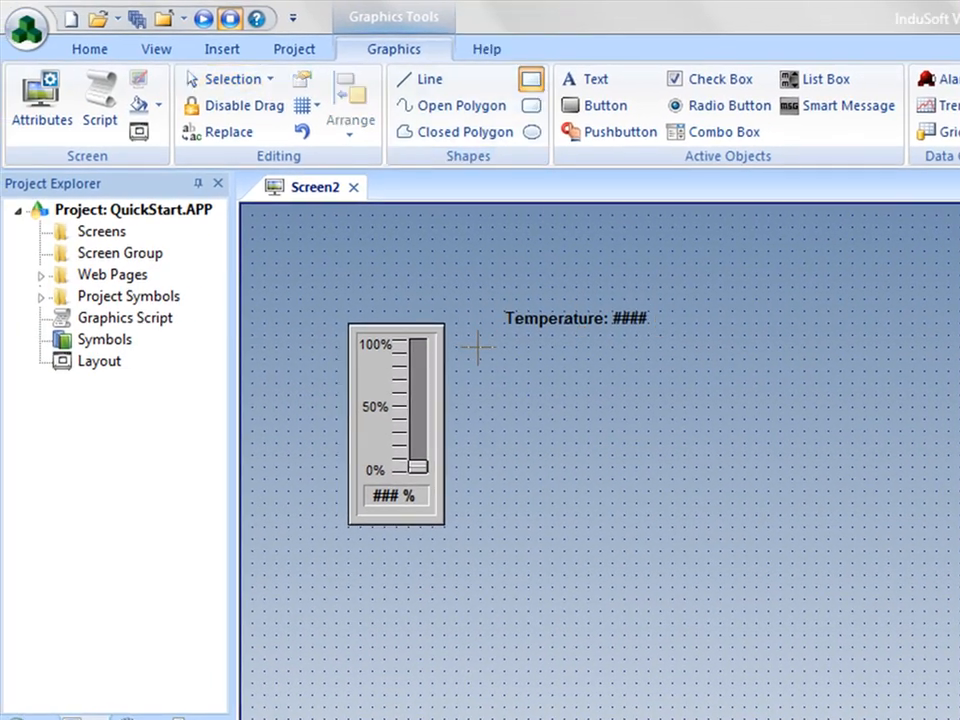
Step: Draw a rectangle right of the slider and make it a bar graph driven by Temp1
{"action": "left_click_drag", "start_coordinate": [480, 348], "coordinate": [555, 520]}
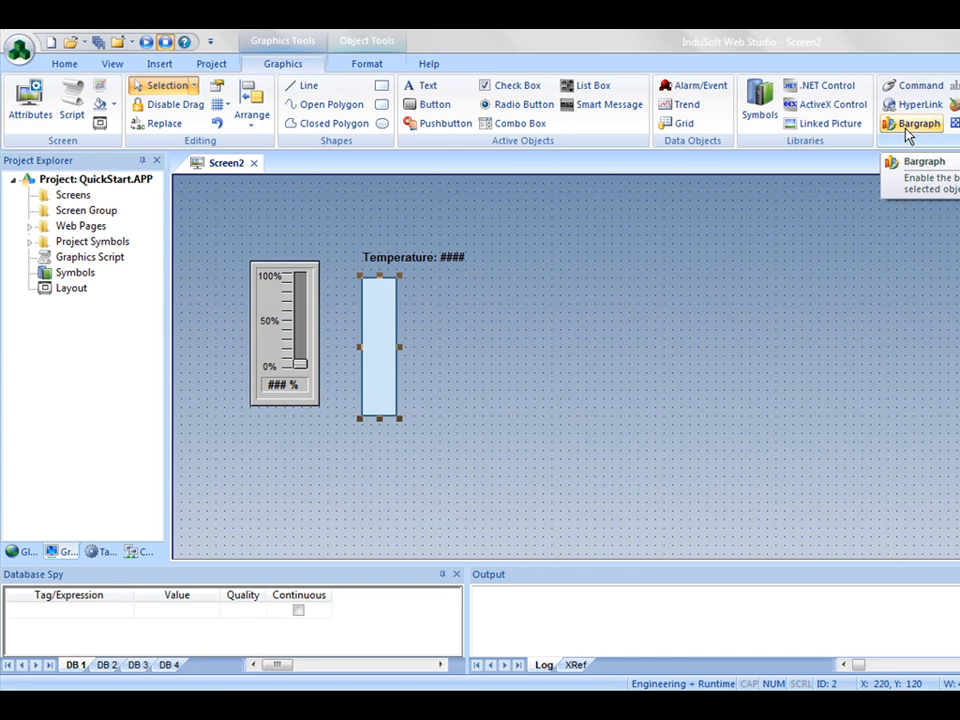
{"action": "left_click", "coordinate": [918, 123]}
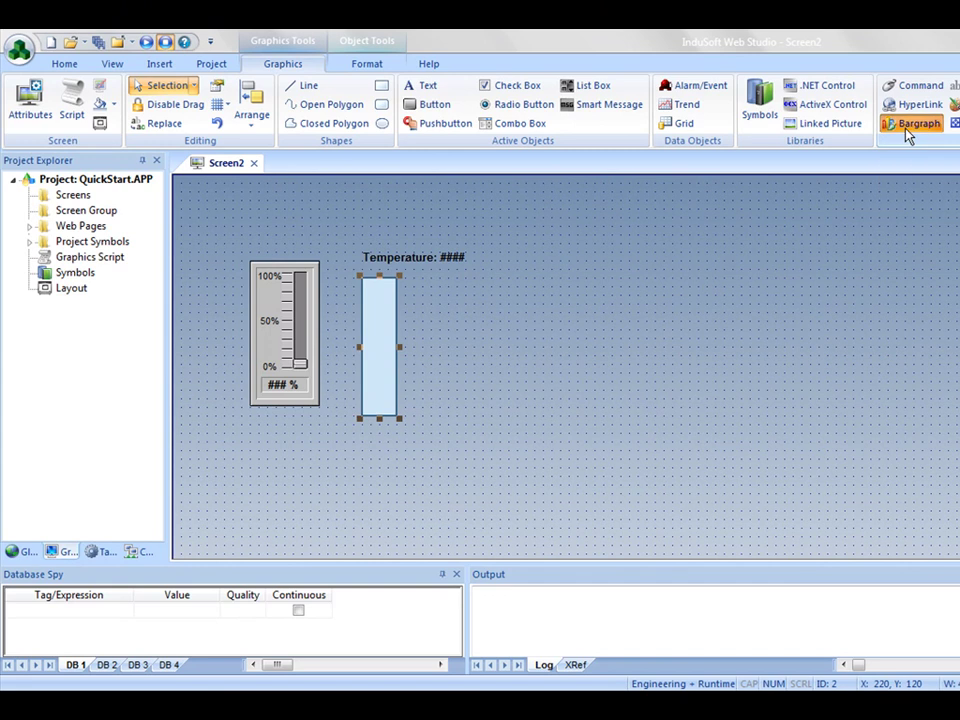
{"action": "double_click", "coordinate": [370, 377]}
{"action": "left_click", "coordinate": [493, 307]}
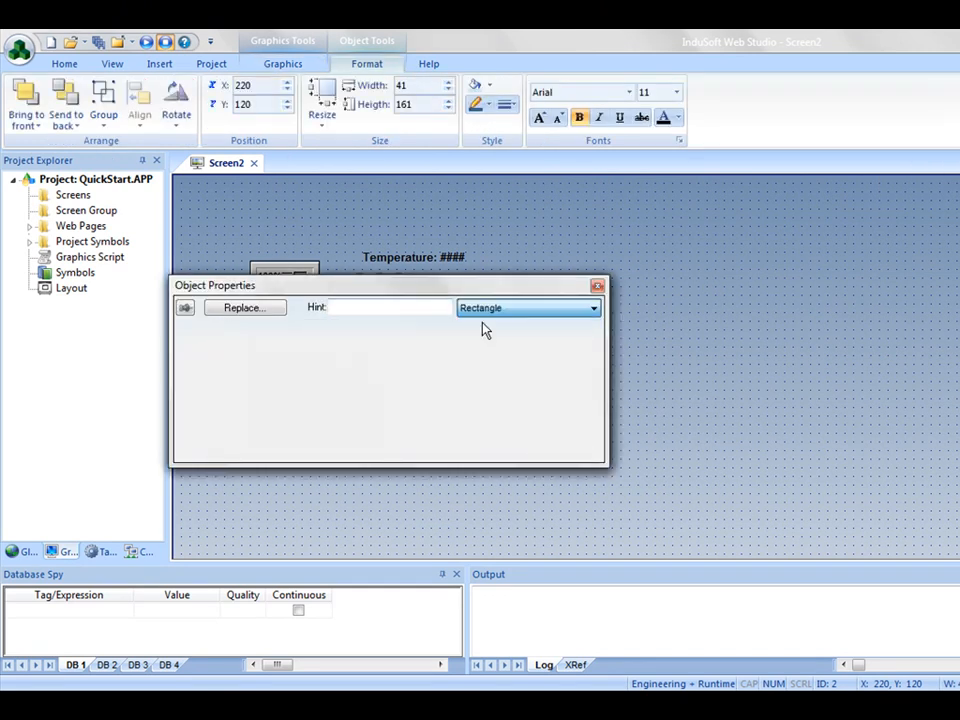
{"action": "left_click", "coordinate": [528, 307]}
{"action": "left_click", "coordinate": [500, 332]}
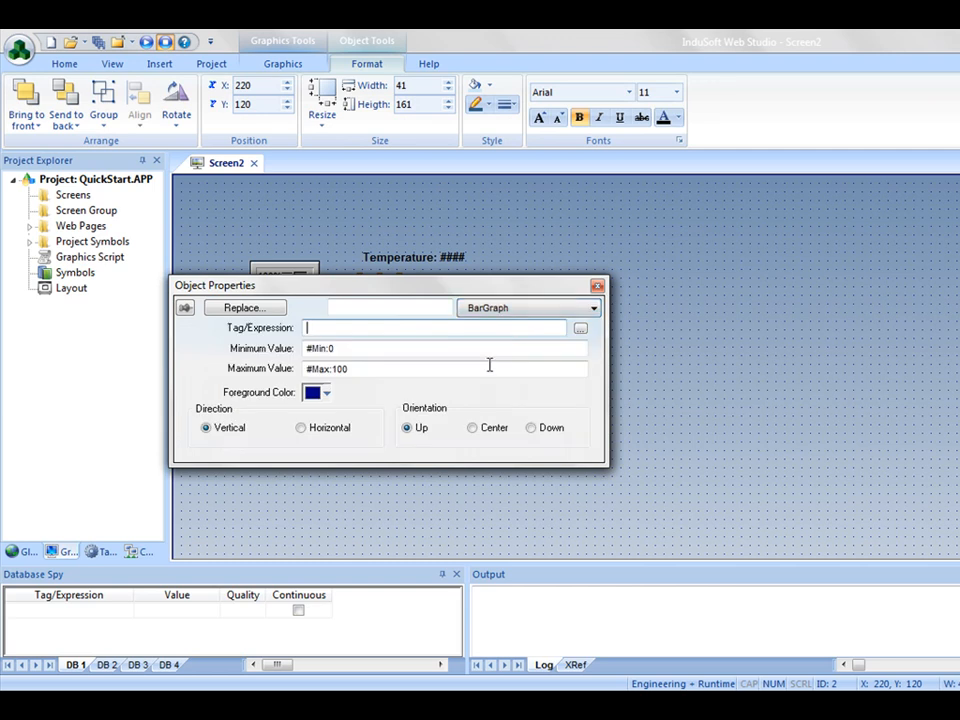
{"action": "left_click", "coordinate": [580, 329]}
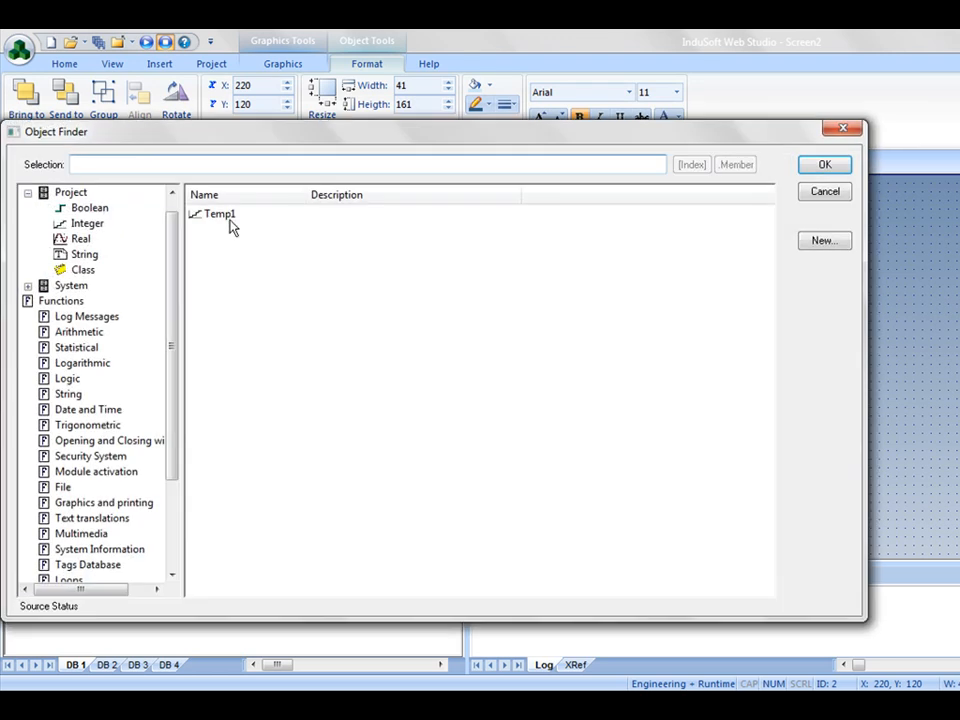
{"action": "left_click", "coordinate": [220, 214]}
{"action": "left_click", "coordinate": [824, 164]}
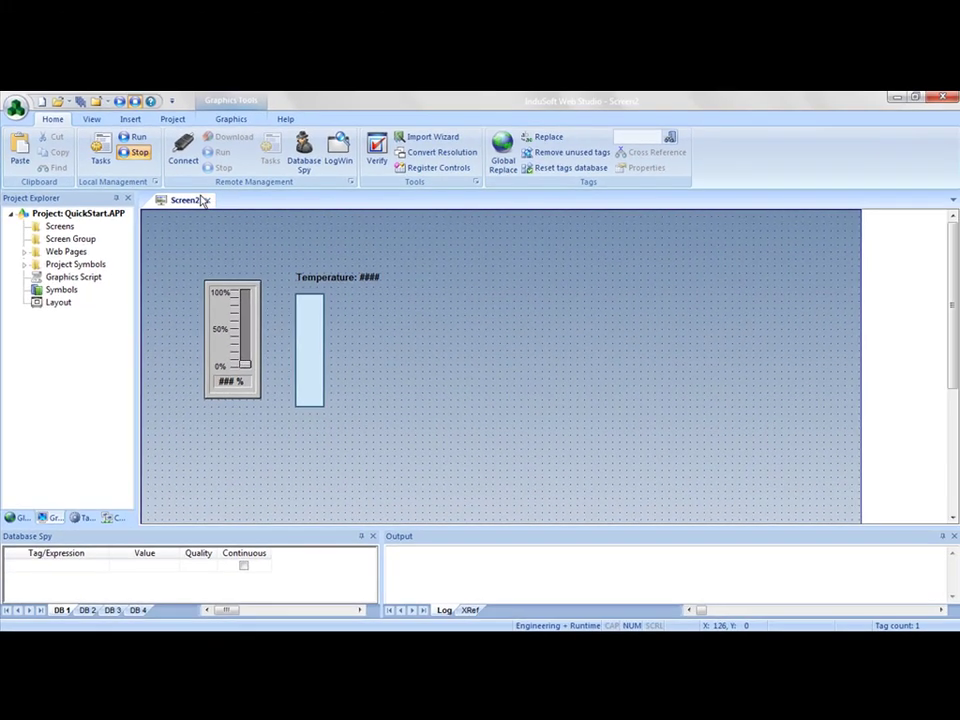
Step: Save Screen2 as Main.scr while closing it, then bring up the Screens folder actions
{"action": "left_click", "coordinate": [208, 206]}
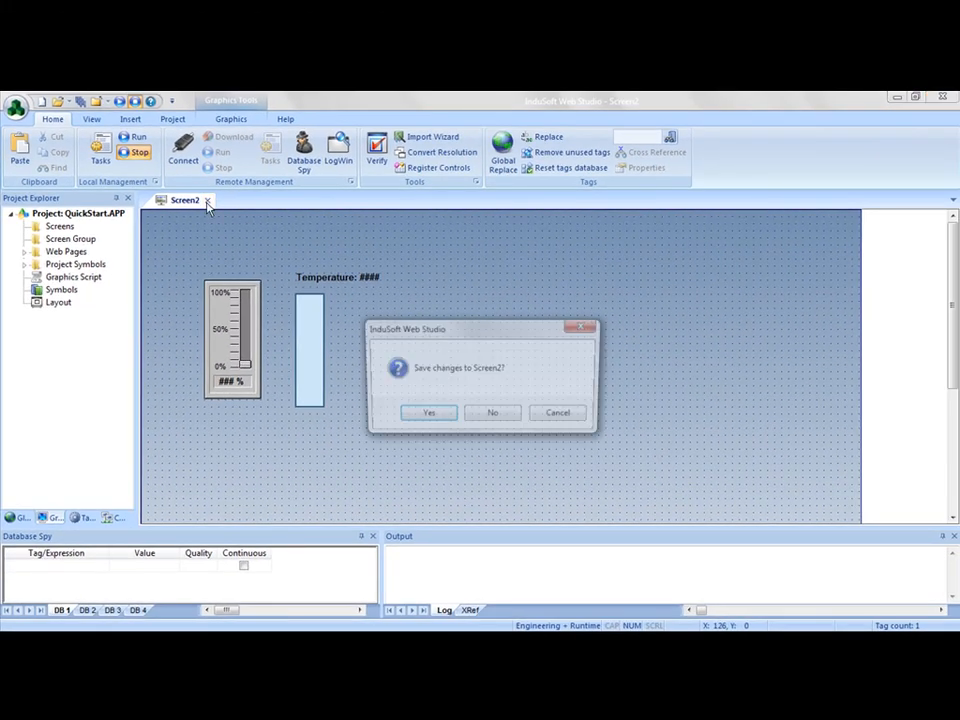
{"action": "left_click", "coordinate": [426, 416]}
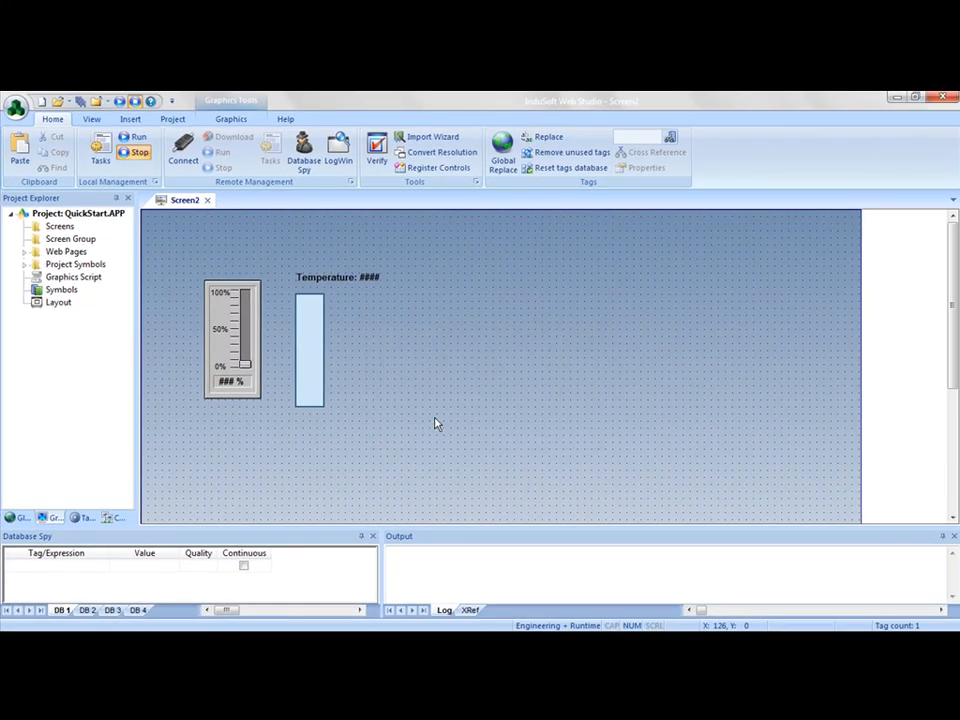
{"action": "type", "text": "Main"}
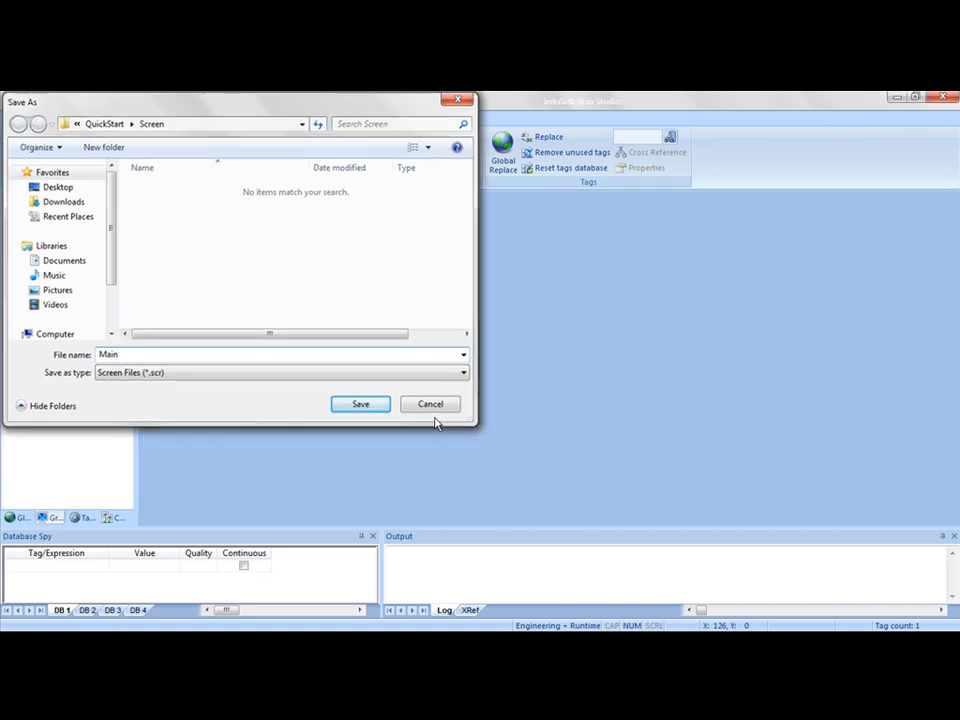
{"action": "left_click", "coordinate": [361, 405]}
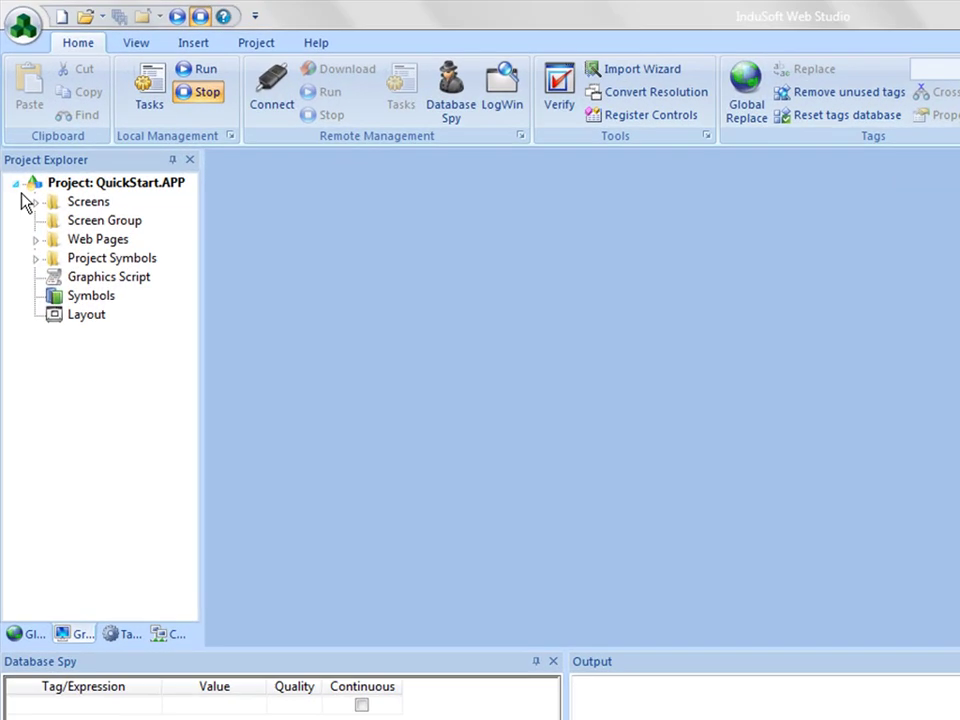
{"action": "left_click", "coordinate": [31, 211]}
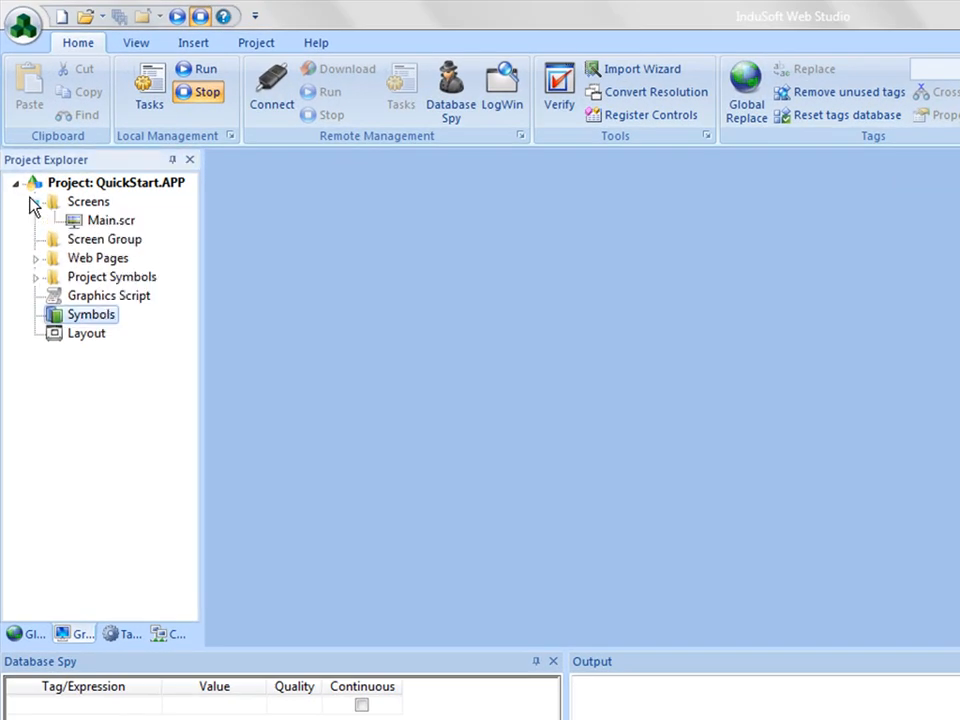
{"action": "right_click", "coordinate": [88, 202]}
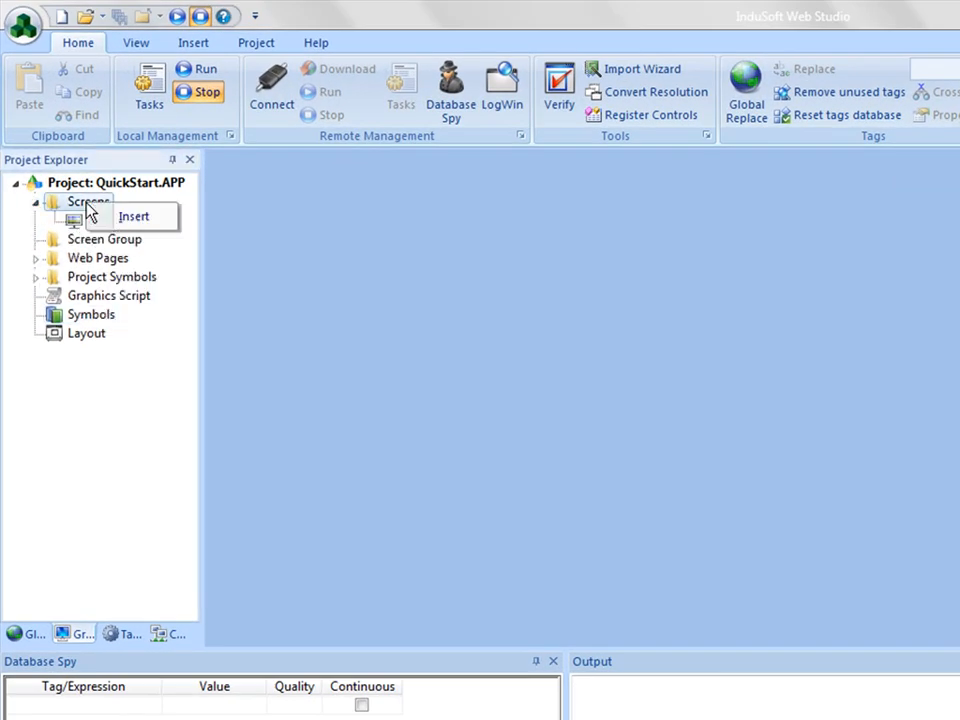
Step: Insert Screen3 with default attributes and draw a button with caption Toggle V1
{"action": "left_click", "coordinate": [133, 217]}
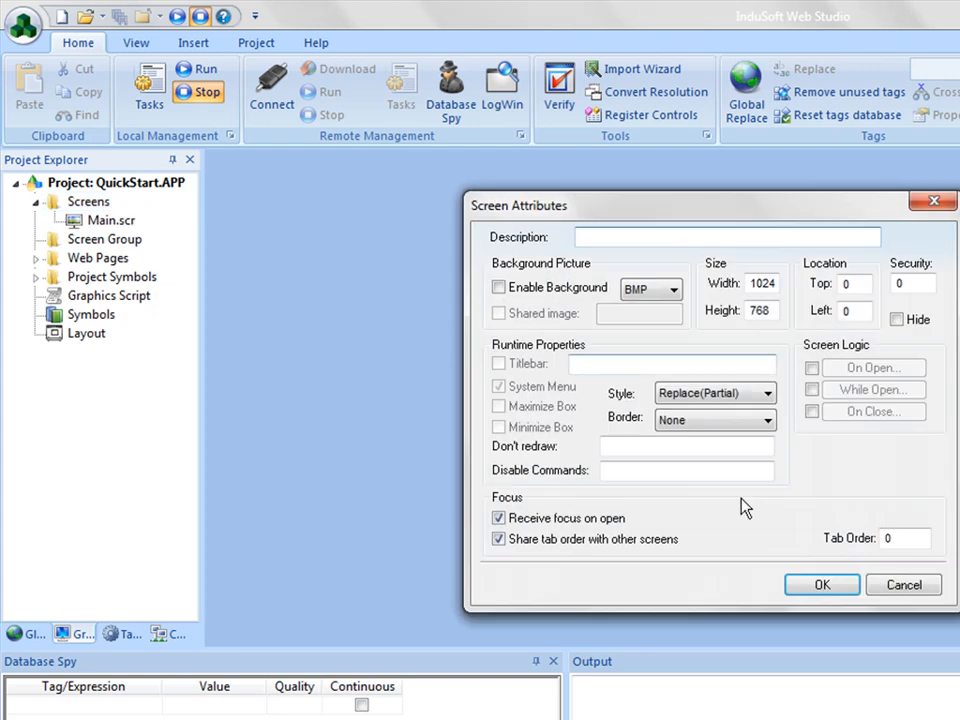
{"action": "left_click", "coordinate": [822, 585]}
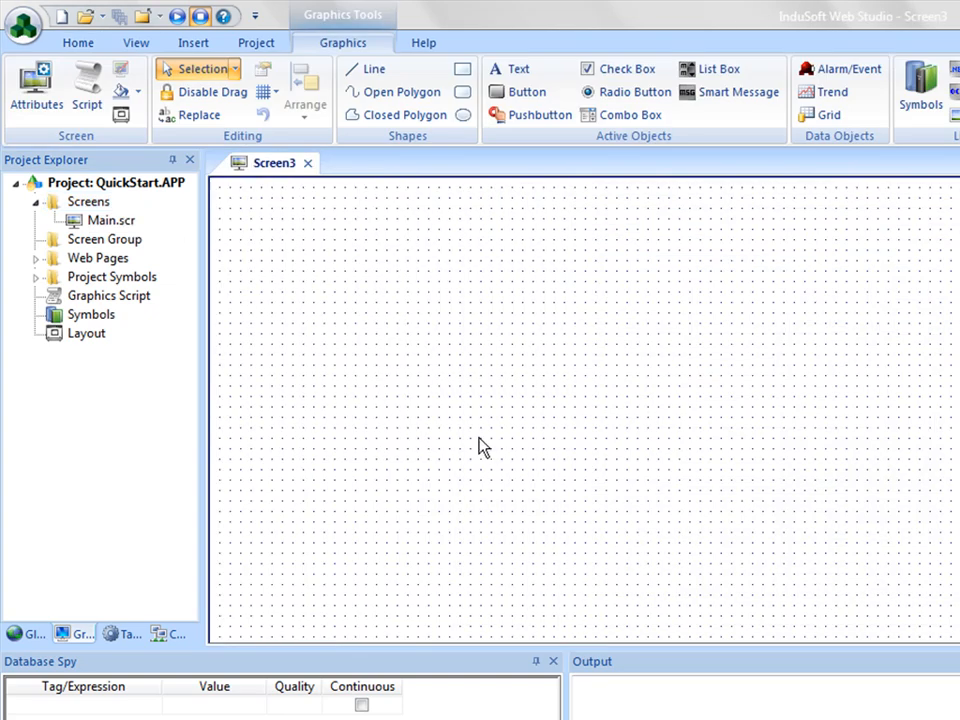
{"action": "left_click", "coordinate": [527, 92]}
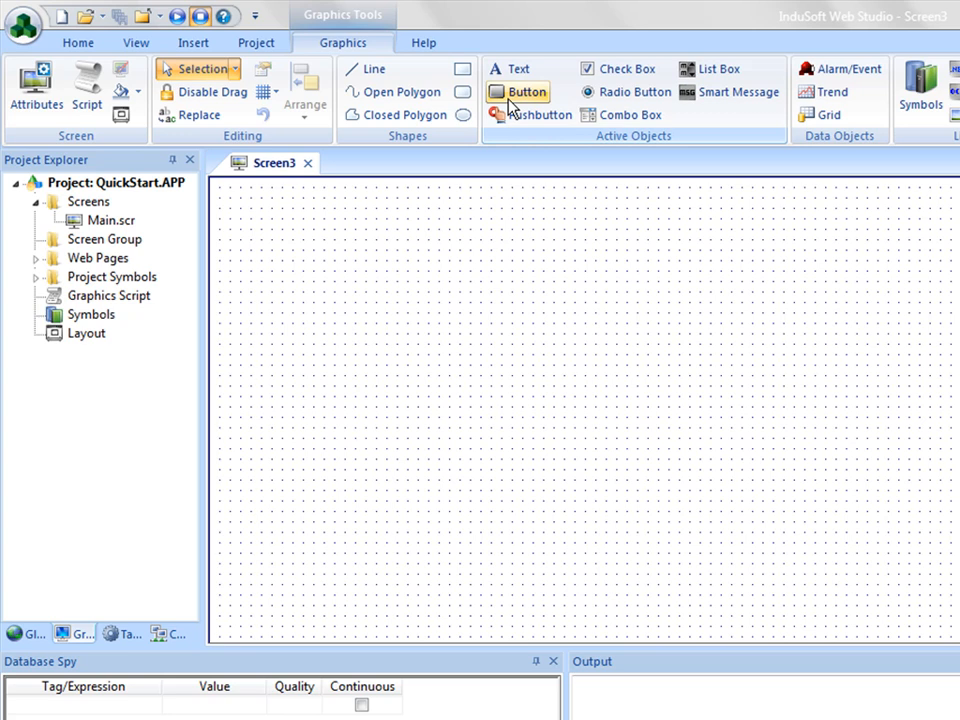
{"action": "left_click_drag", "start_coordinate": [305, 283], "coordinate": [400, 355]}
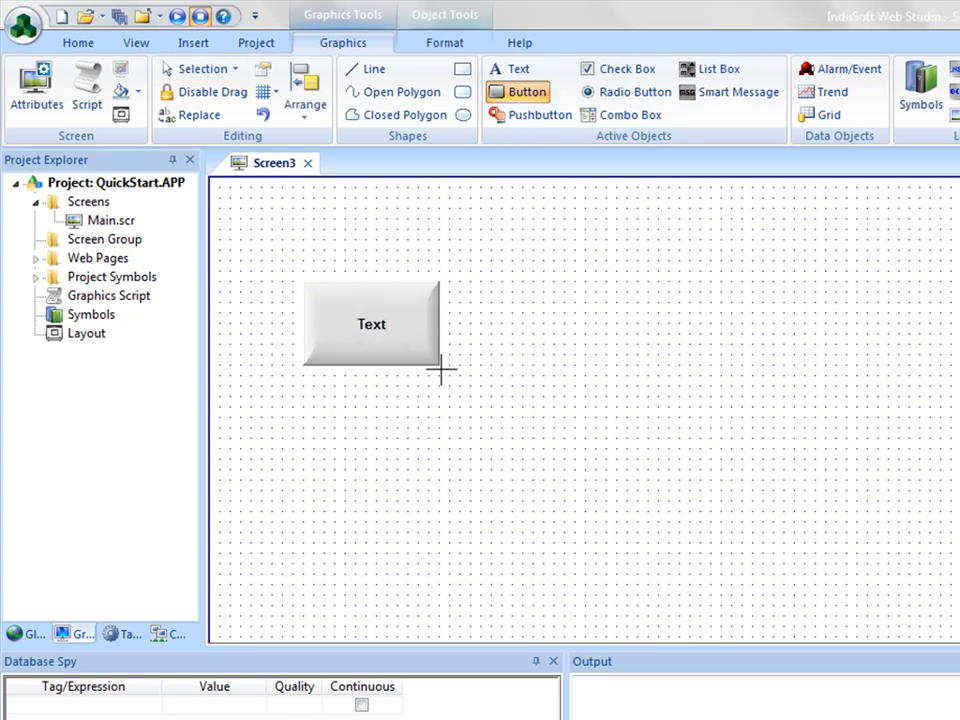
{"action": "double_click", "coordinate": [388, 345]}
{"action": "double_click", "coordinate": [333, 405]}
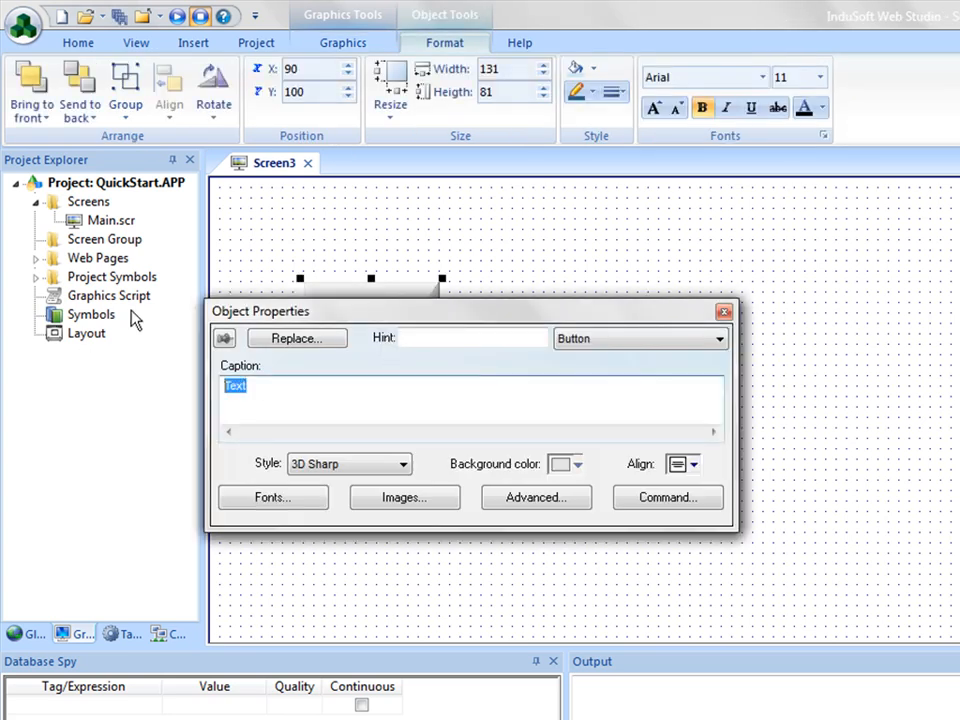
{"action": "type", "text": "To"}
{"action": "type", "text": "ggle V1"}
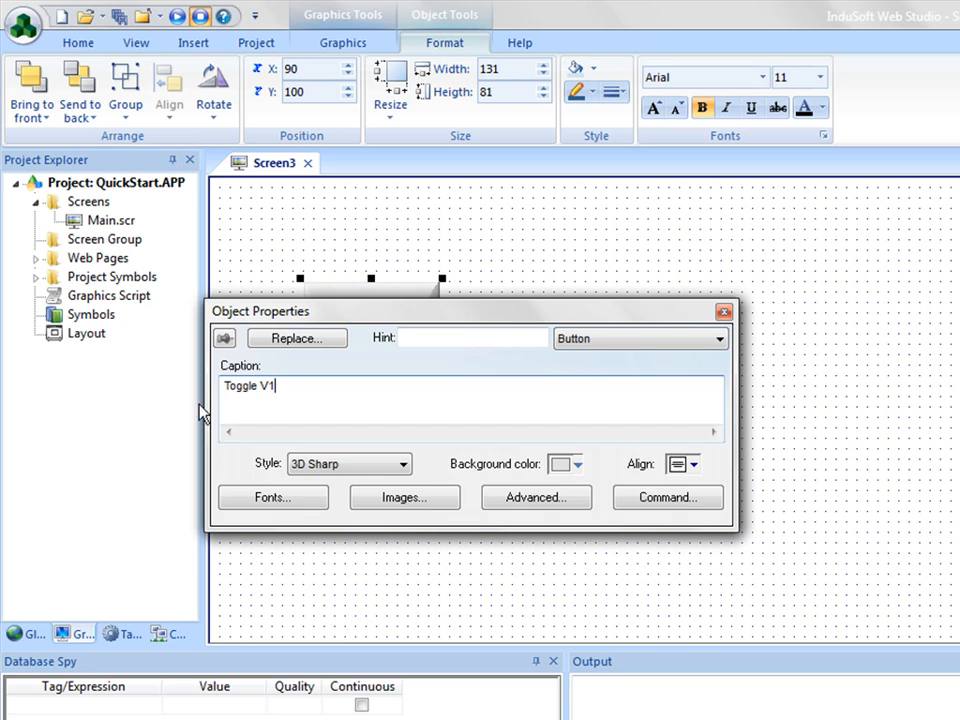
Step: Set the button's On Down command to Toggle Tag with tag V1, after browsing the command types
{"action": "left_click", "coordinate": [668, 497]}
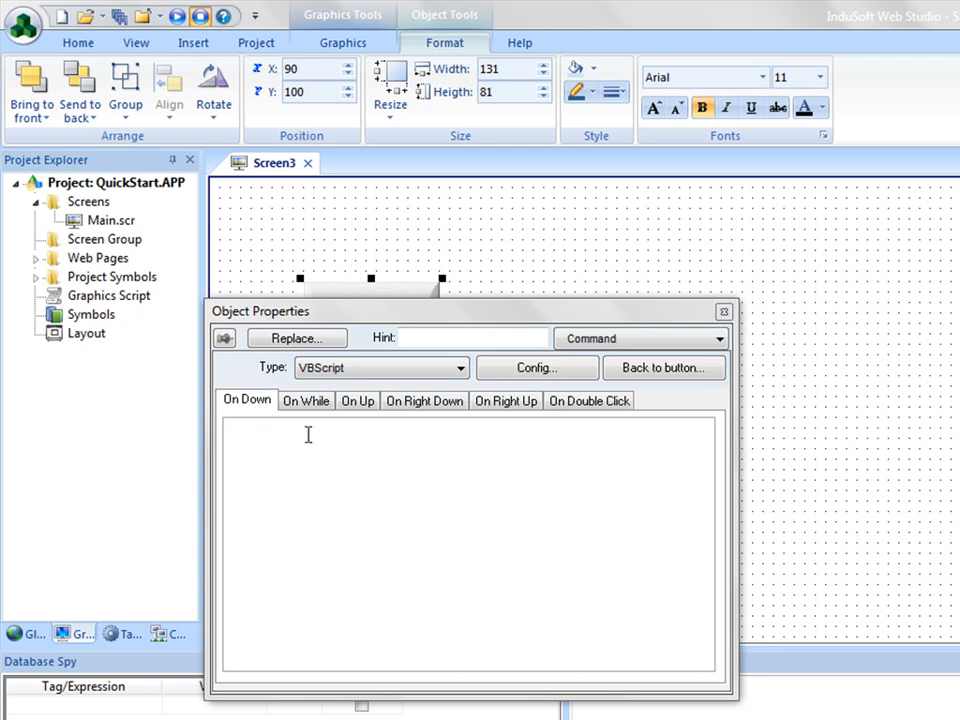
{"action": "left_click", "coordinate": [306, 401]}
{"action": "left_click", "coordinate": [357, 401]}
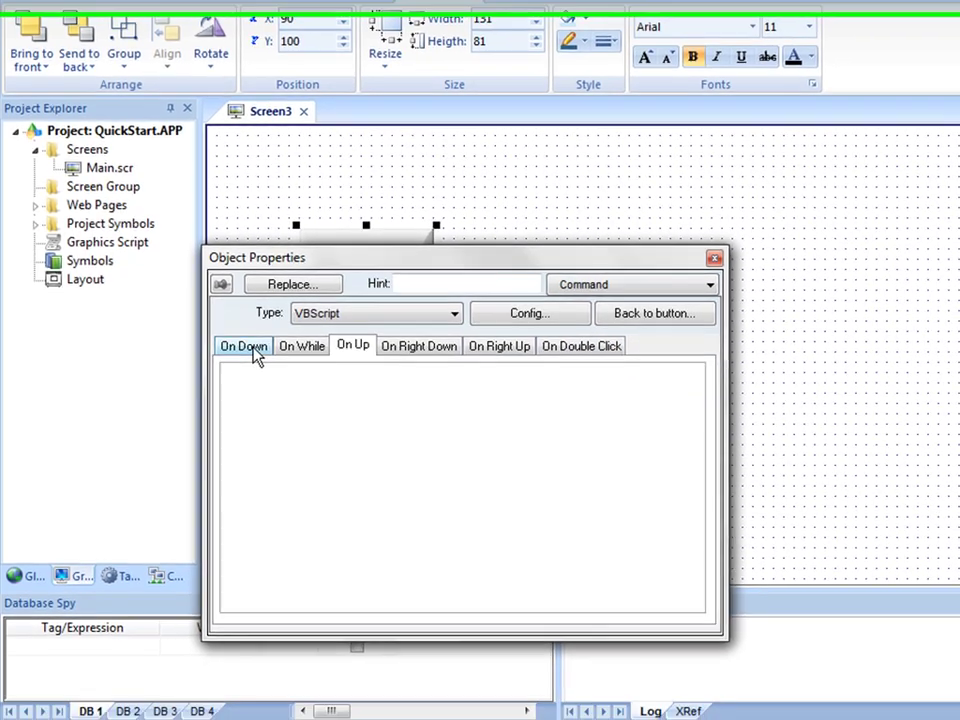
{"action": "left_click", "coordinate": [240, 343]}
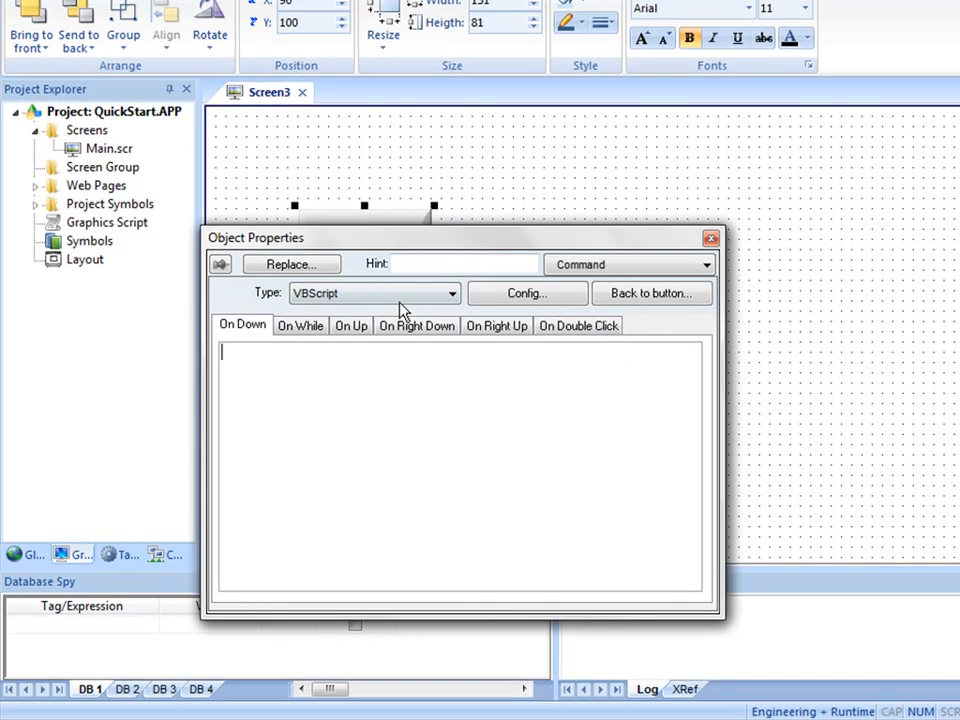
{"action": "left_click", "coordinate": [399, 300]}
{"action": "left_click", "coordinate": [334, 313]}
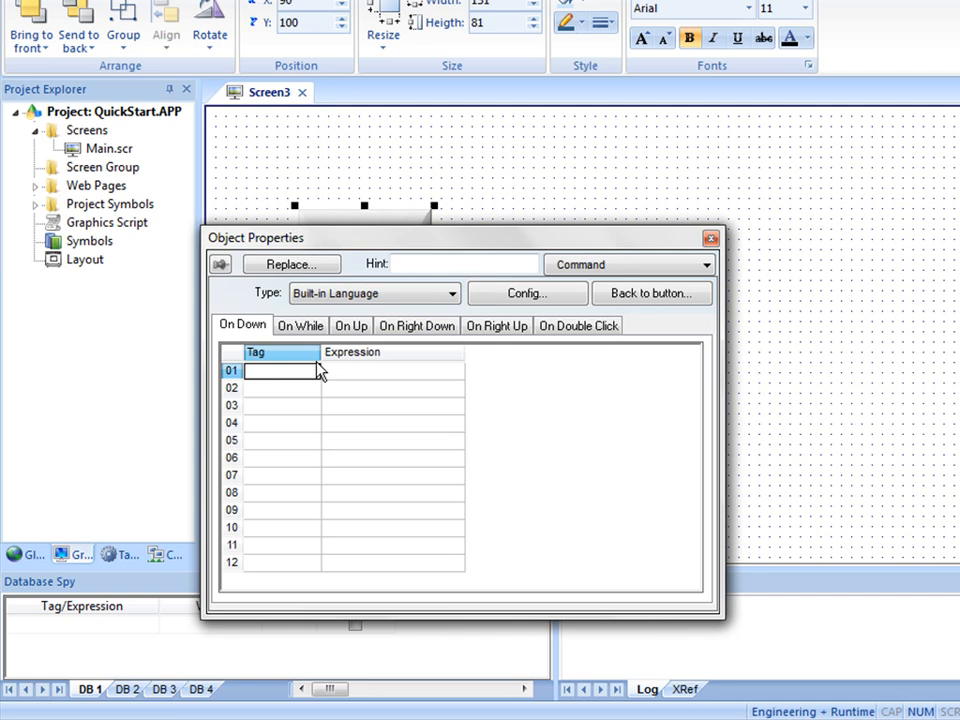
{"action": "left_click", "coordinate": [331, 293]}
{"action": "left_click", "coordinate": [325, 341]}
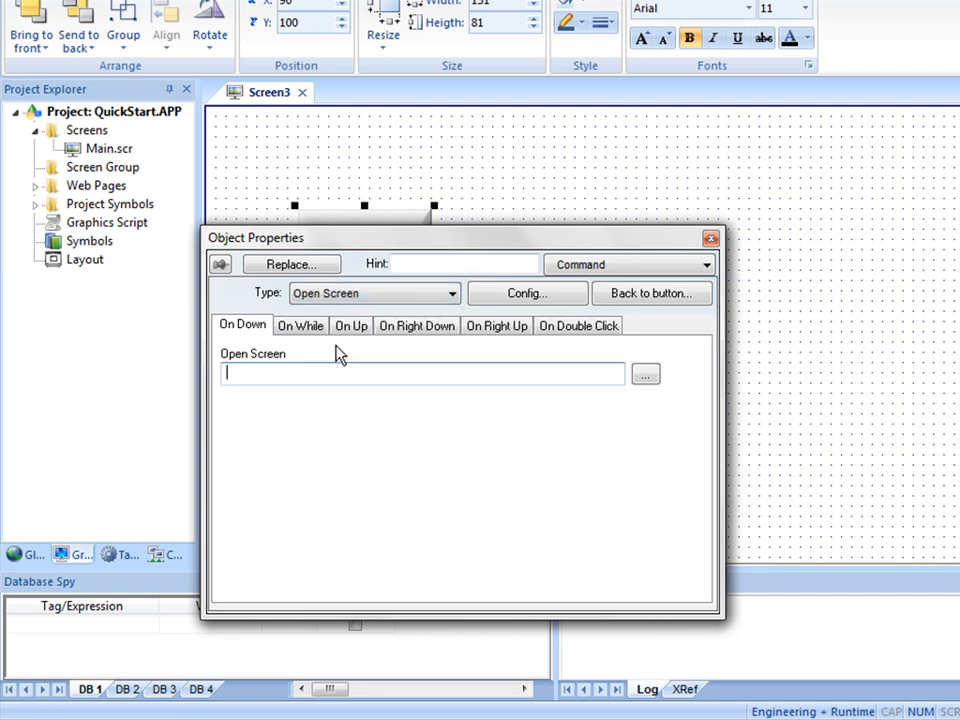
{"action": "left_click", "coordinate": [373, 293]}
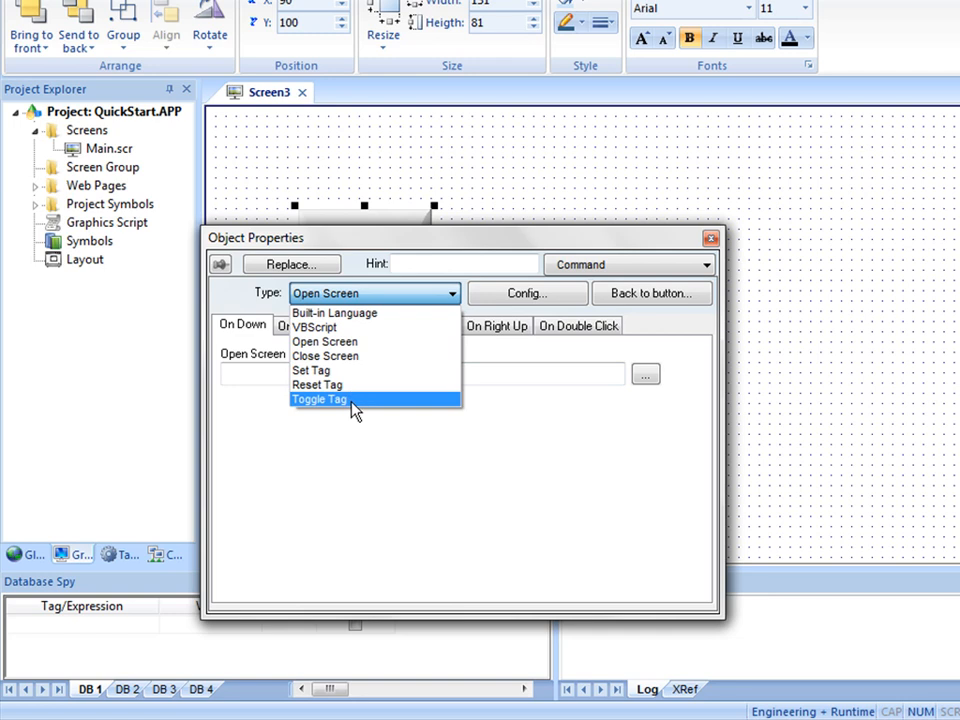
{"action": "left_click", "coordinate": [355, 400]}
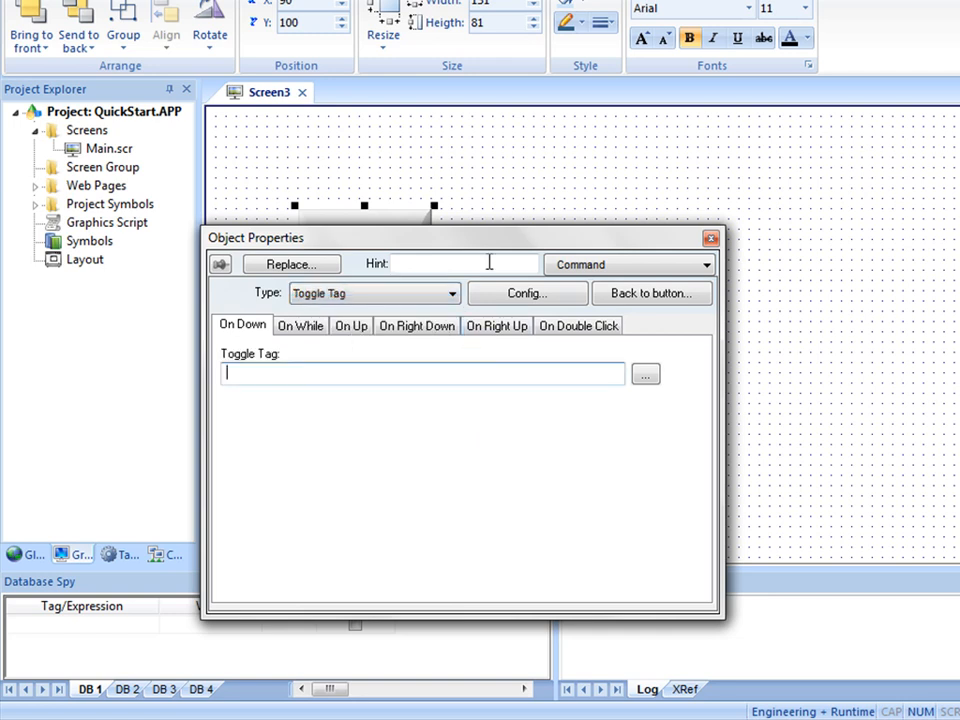
{"action": "type", "text": "V1"}
{"action": "key", "text": "Return"}
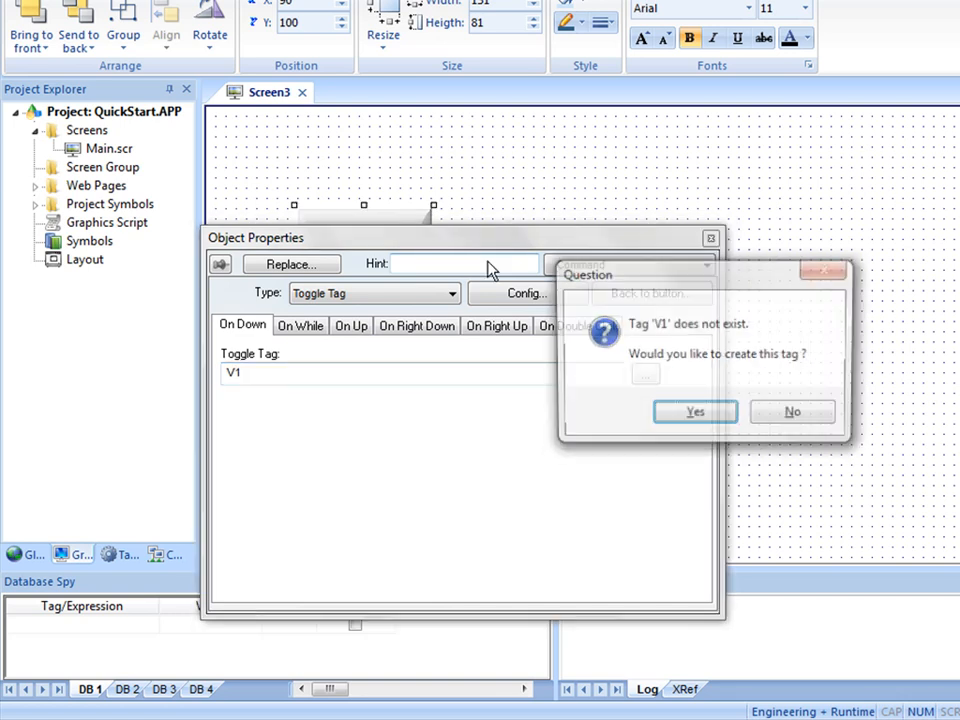
Step: Create the missing tag V1 as Boolean and close the button's properties
{"action": "left_click", "coordinate": [694, 415]}
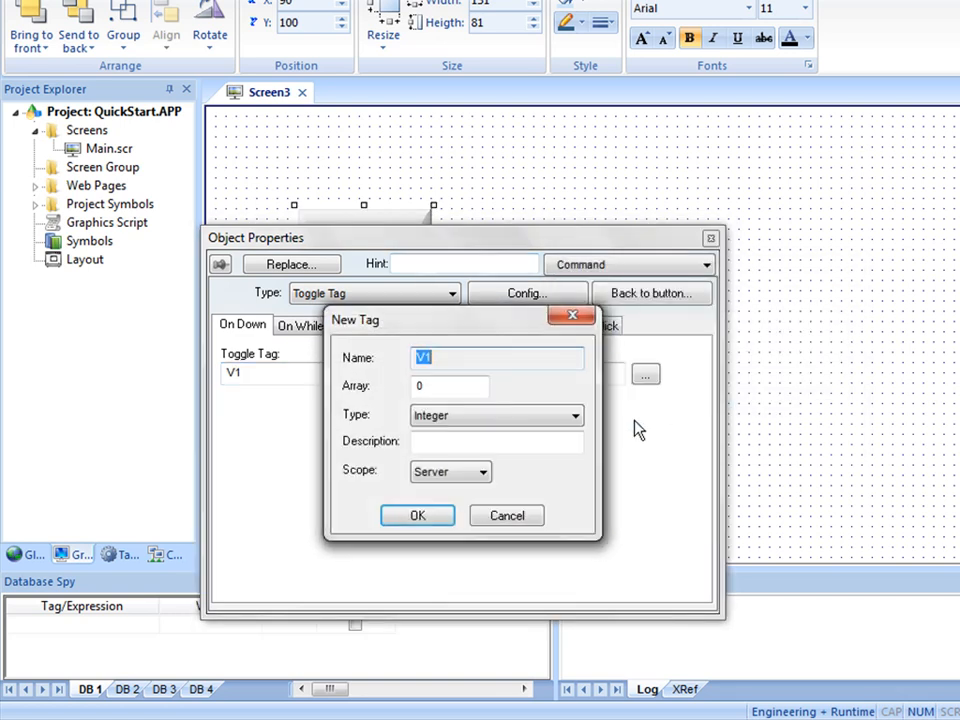
{"action": "left_click", "coordinate": [496, 415]}
{"action": "left_click", "coordinate": [434, 435]}
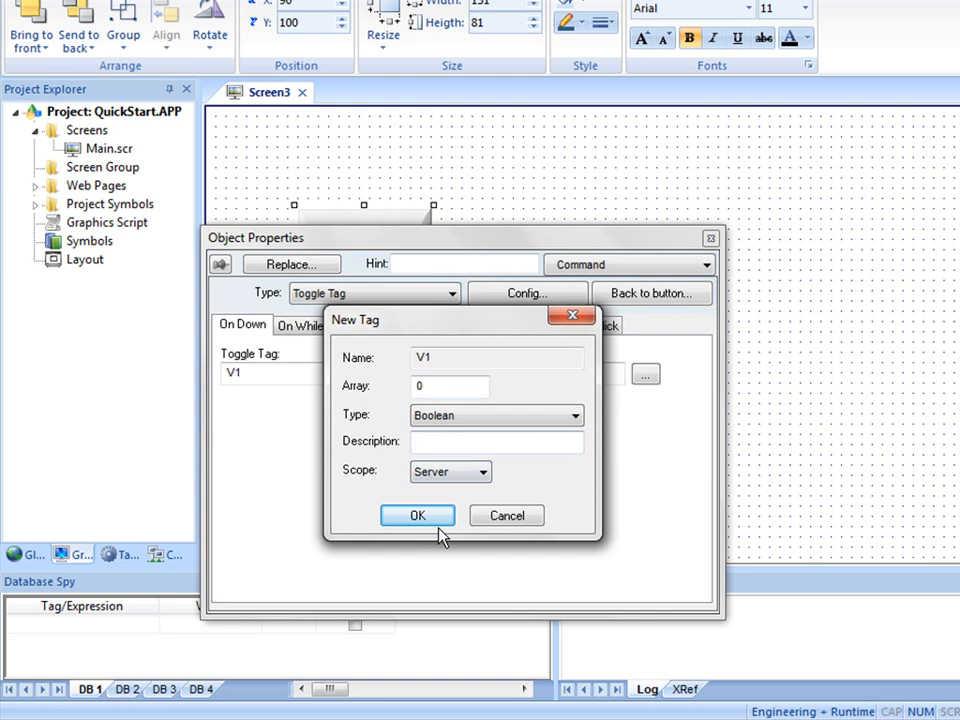
{"action": "left_click", "coordinate": [417, 515]}
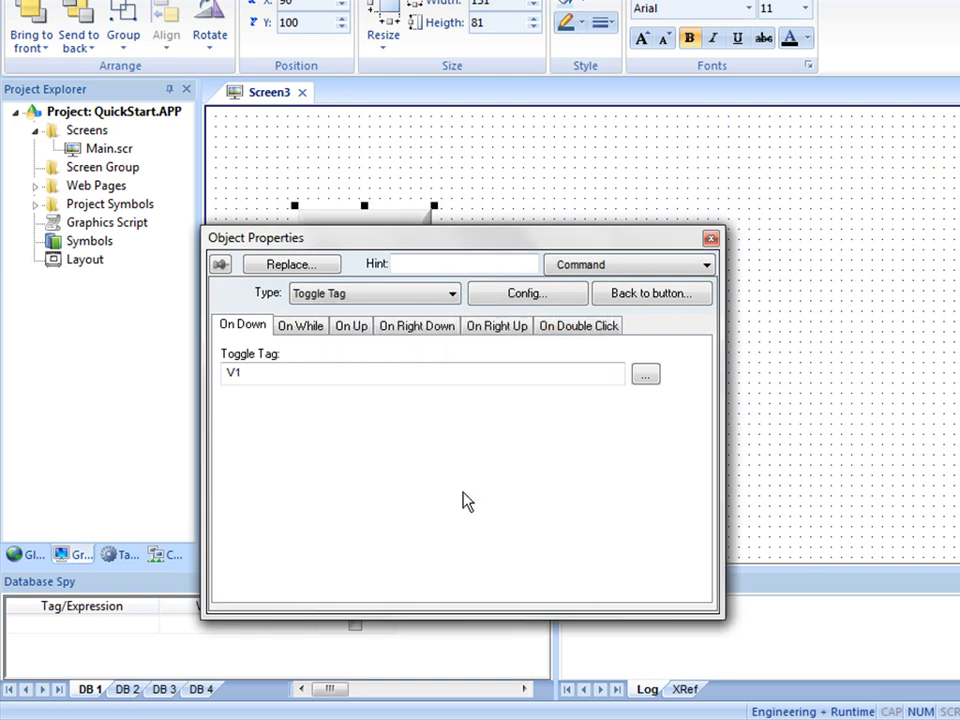
{"action": "left_click", "coordinate": [710, 238]}
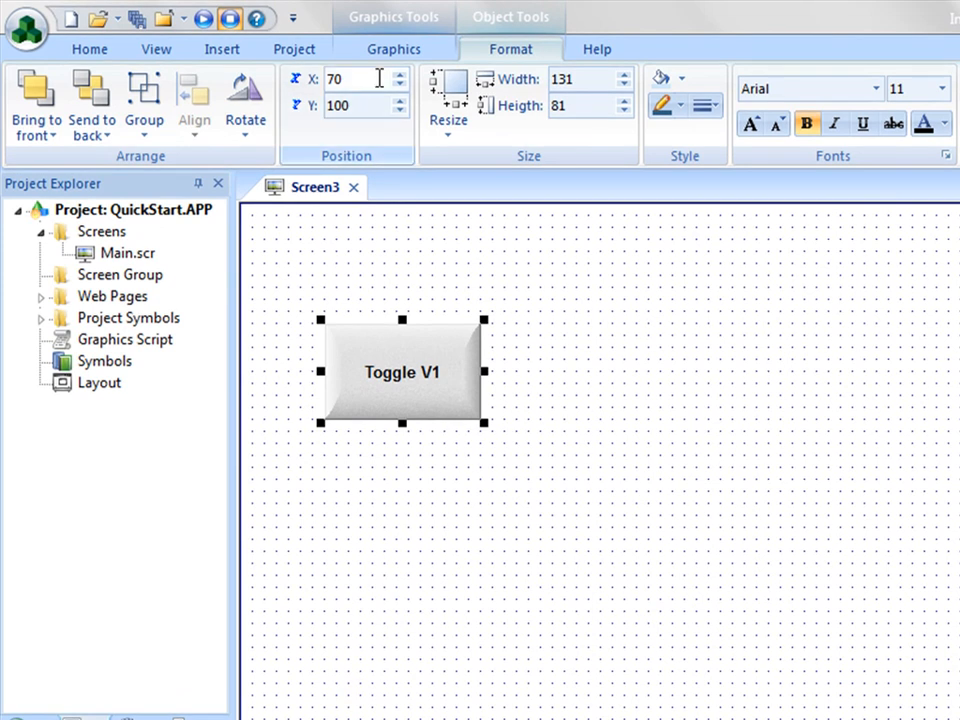
Step: Draw a circle right of the Toggle V1 button and add a Color animation to it
{"action": "left_click", "coordinate": [393, 48]}
{"action": "left_click", "coordinate": [532, 132]}
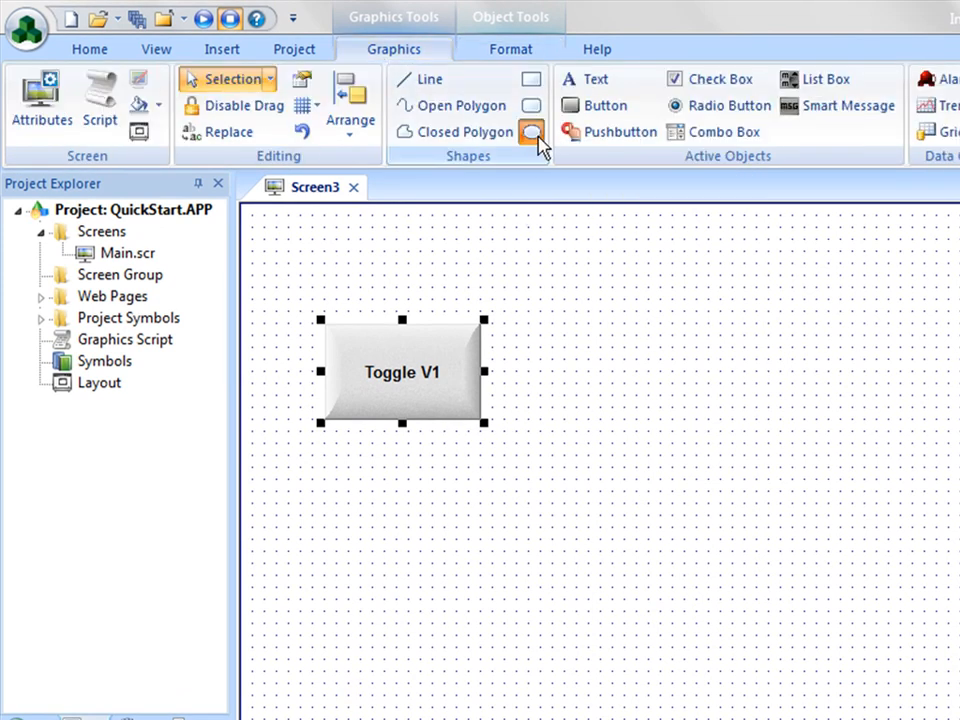
{"action": "left_click_drag", "start_coordinate": [553, 326], "coordinate": [635, 405]}
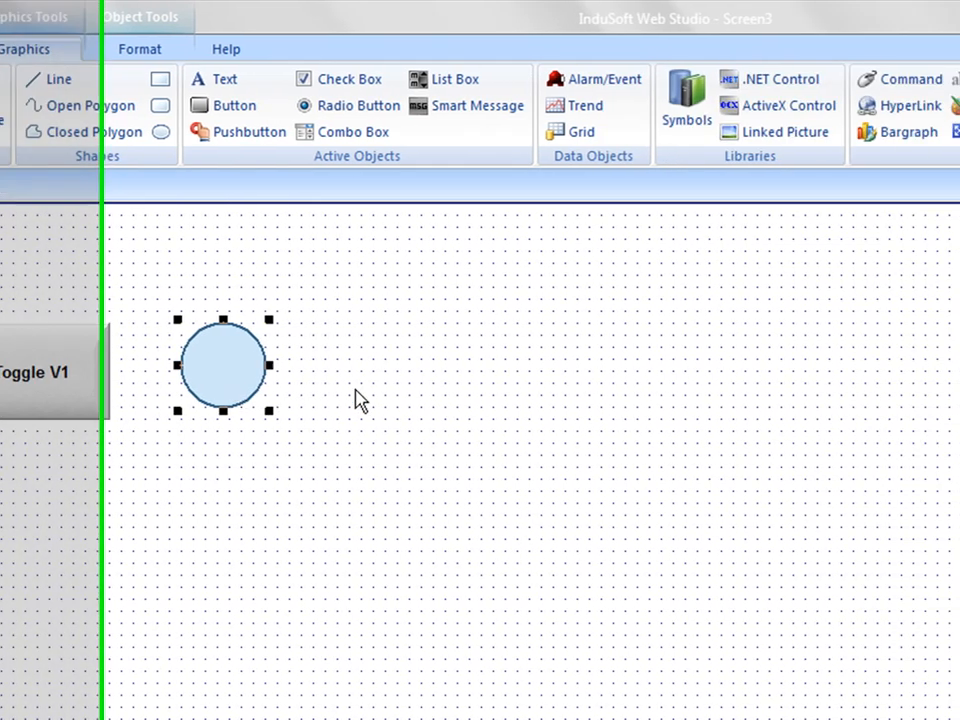
{"action": "left_click", "coordinate": [884, 105]}
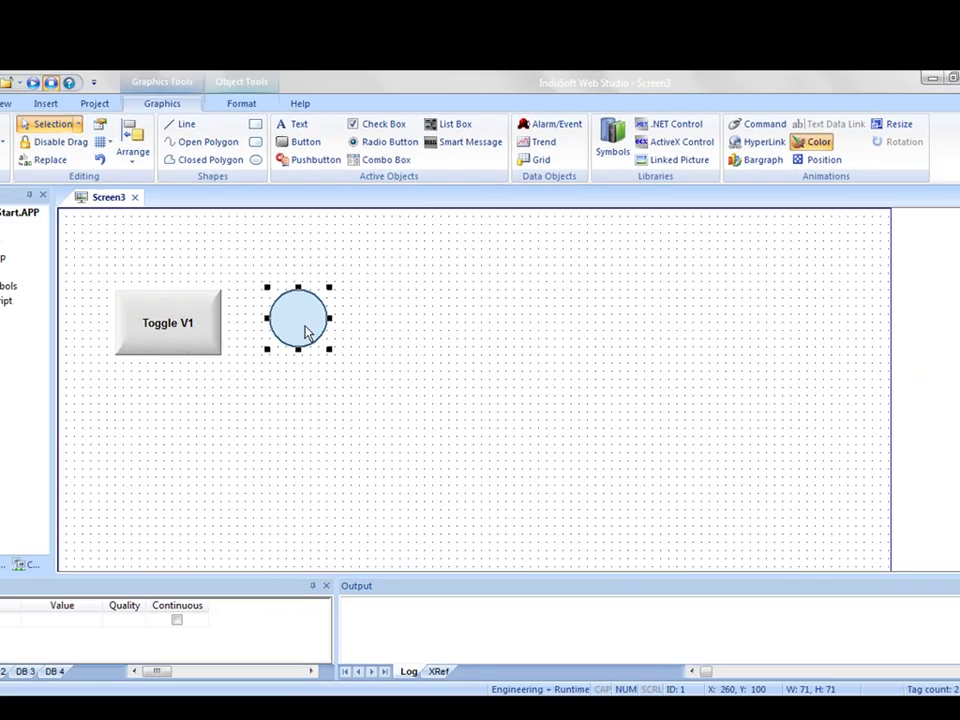
Step: Set the circle's colour limit expression to tag V1 via the Object Finder (red at 0, green at 1)
{"action": "double_click", "coordinate": [128, 365]}
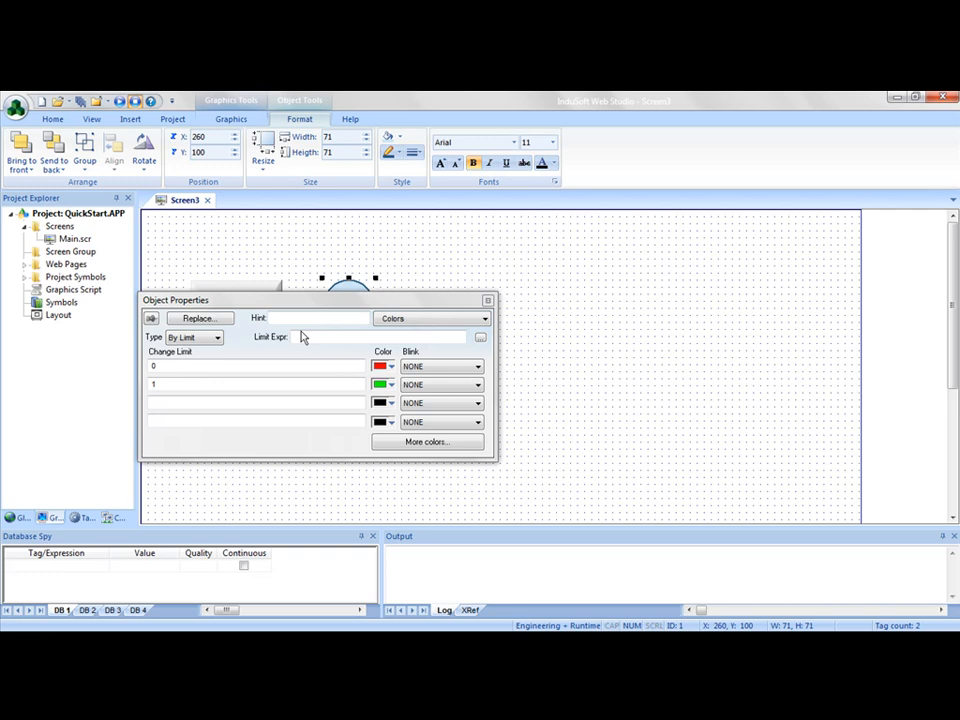
{"action": "left_click", "coordinate": [480, 337]}
{"action": "left_click", "coordinate": [171, 261]}
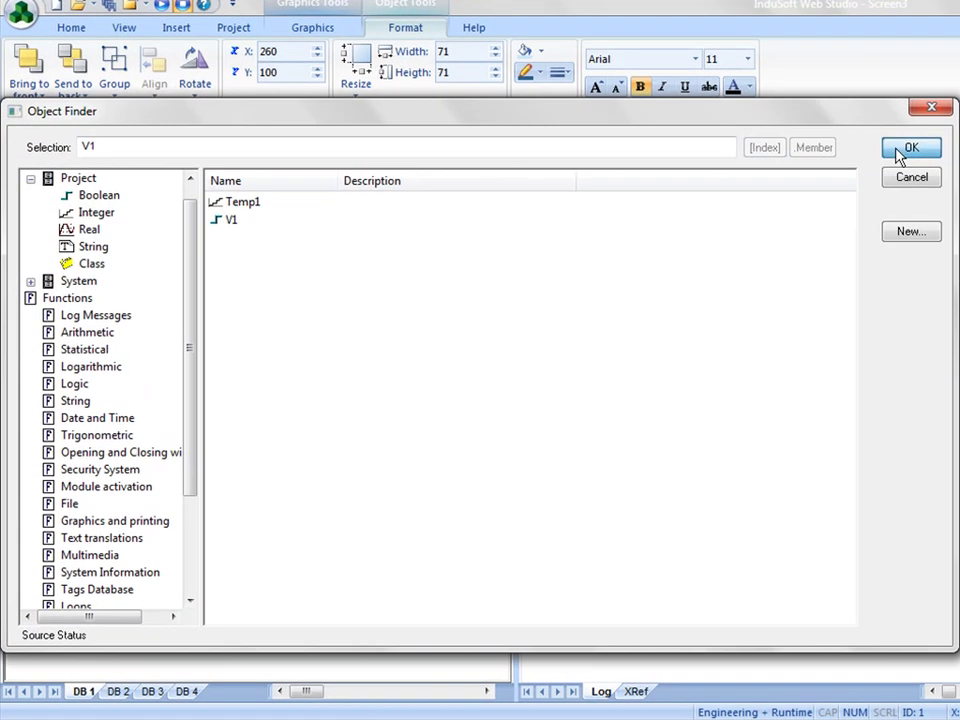
{"action": "left_click", "coordinate": [674, 208]}
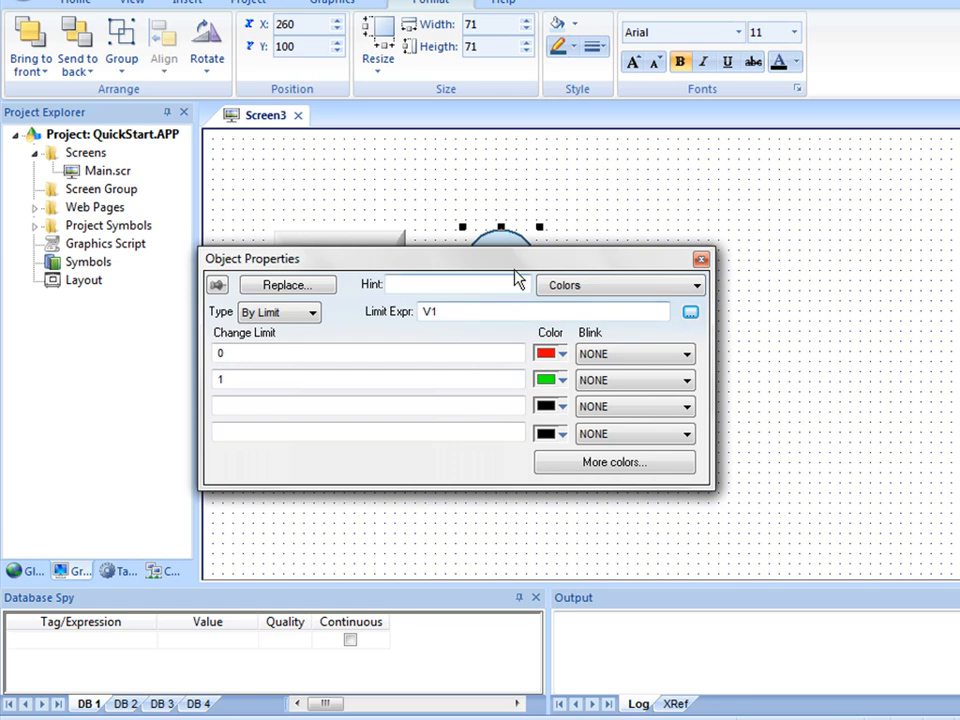
{"action": "left_click_drag", "start_coordinate": [515, 258], "coordinate": [518, 380]}
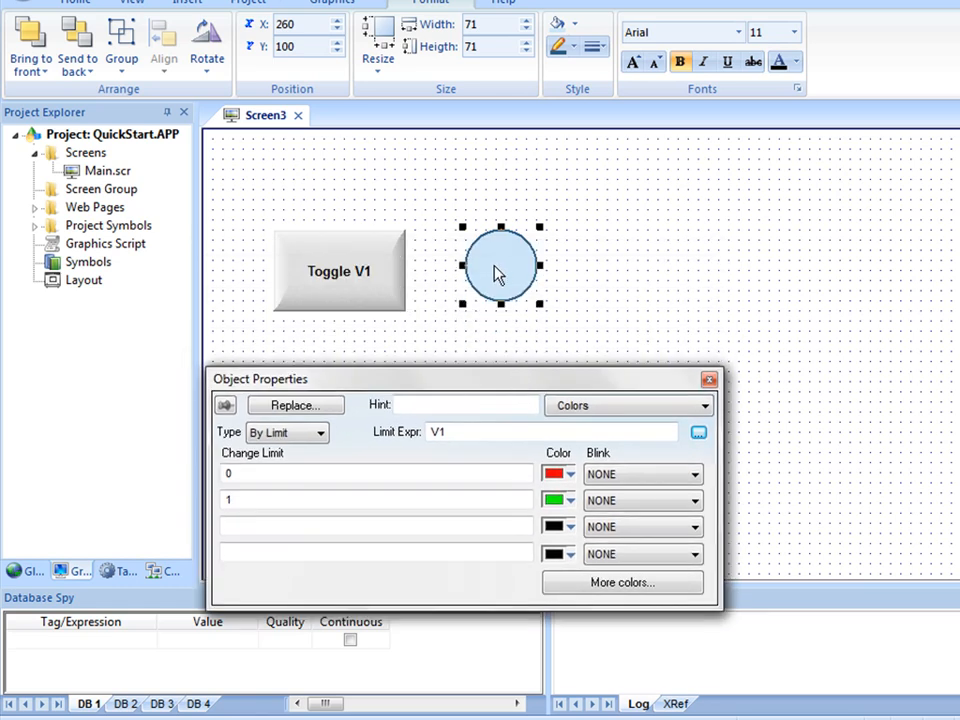
{"action": "left_click", "coordinate": [343, 292]}
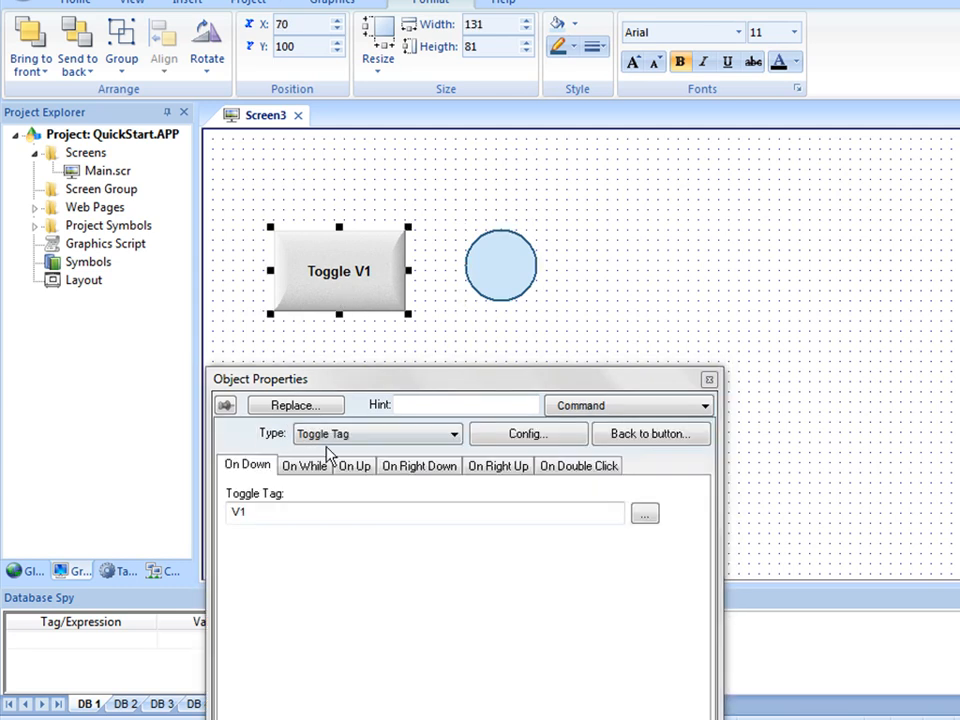
{"action": "left_click", "coordinate": [493, 285]}
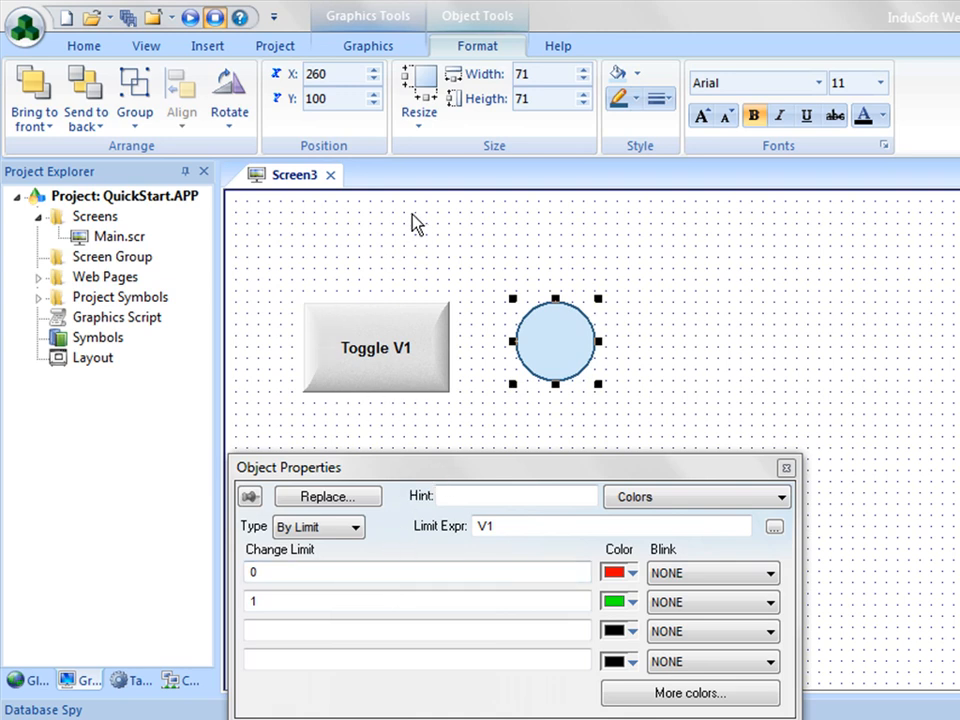
Step: Add a button at the screen's top-left captioned Main Screen on two lines
{"action": "left_click", "coordinate": [352, 46]}
{"action": "left_click", "coordinate": [556, 98]}
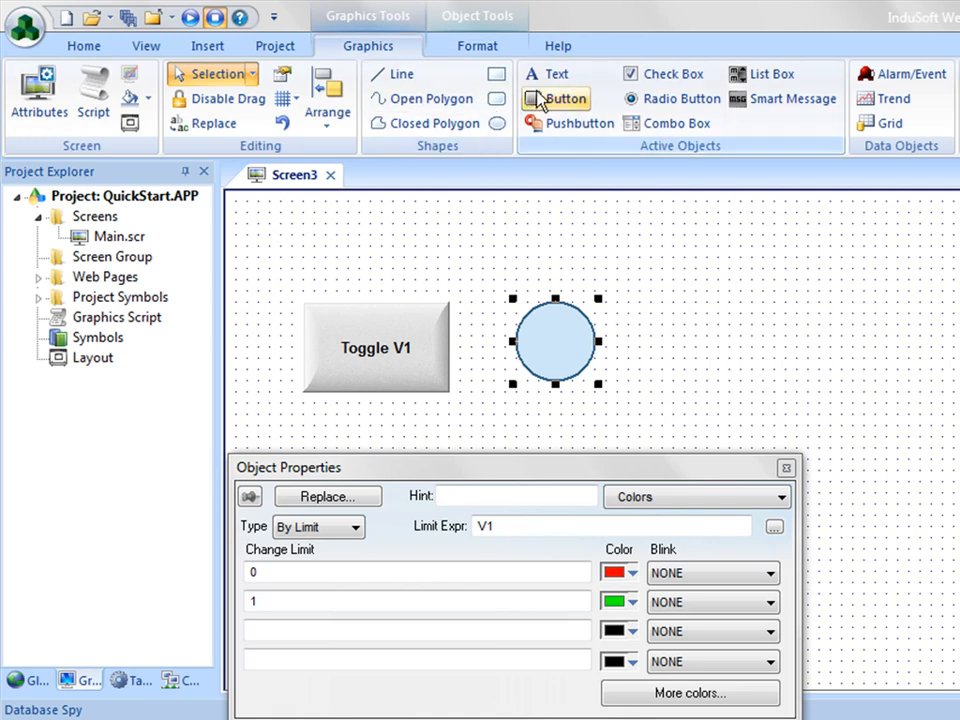
{"action": "mouse_move", "coordinate": [330, 215]}
{"action": "left_mouse_down"}
{"action": "mouse_move", "coordinate": [417, 265]}
{"action": "mouse_move", "coordinate": [343, 242]}
{"action": "left_mouse_up"}
{"action": "double_click", "coordinate": [343, 242]}
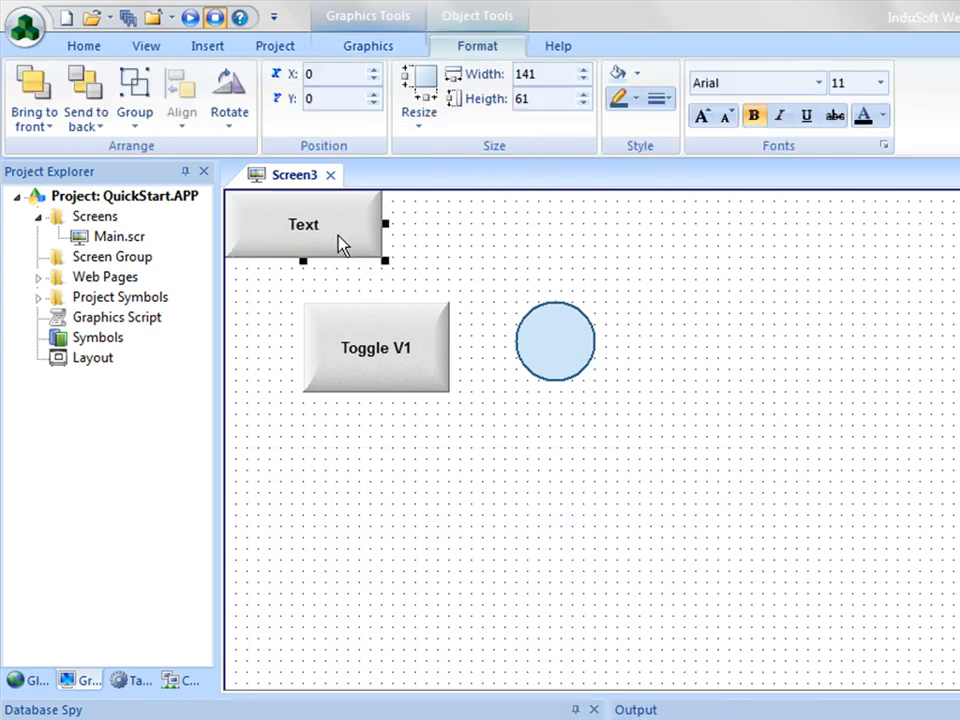
{"action": "type", "text": "Ma"}
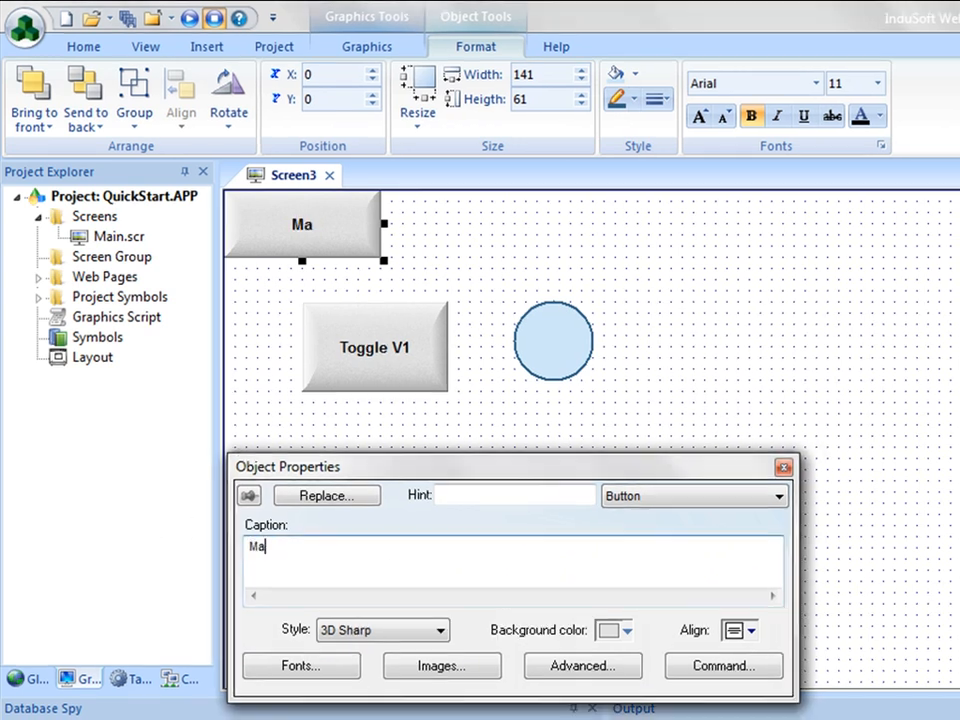
{"action": "type", "text": "in"}
{"action": "key", "text": "Return"}
{"action": "type", "text": "Scr"}
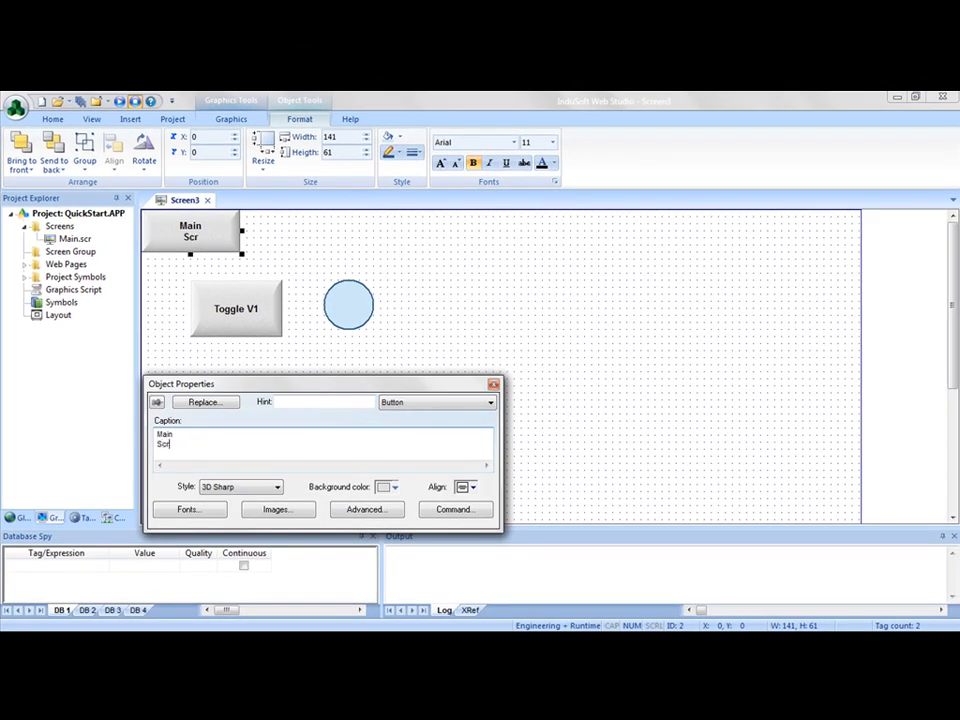
{"action": "type", "text": "een"}
Step: Make the button's command Open Screen targeting Main.scr
{"action": "left_click", "coordinate": [452, 509]}
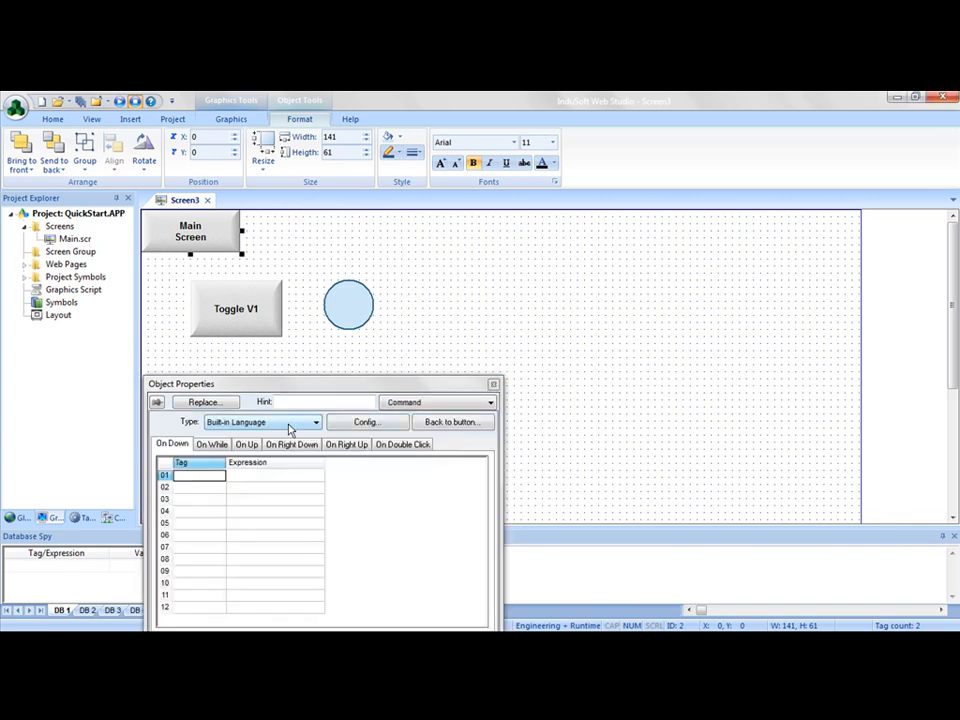
{"action": "left_click", "coordinate": [315, 422]}
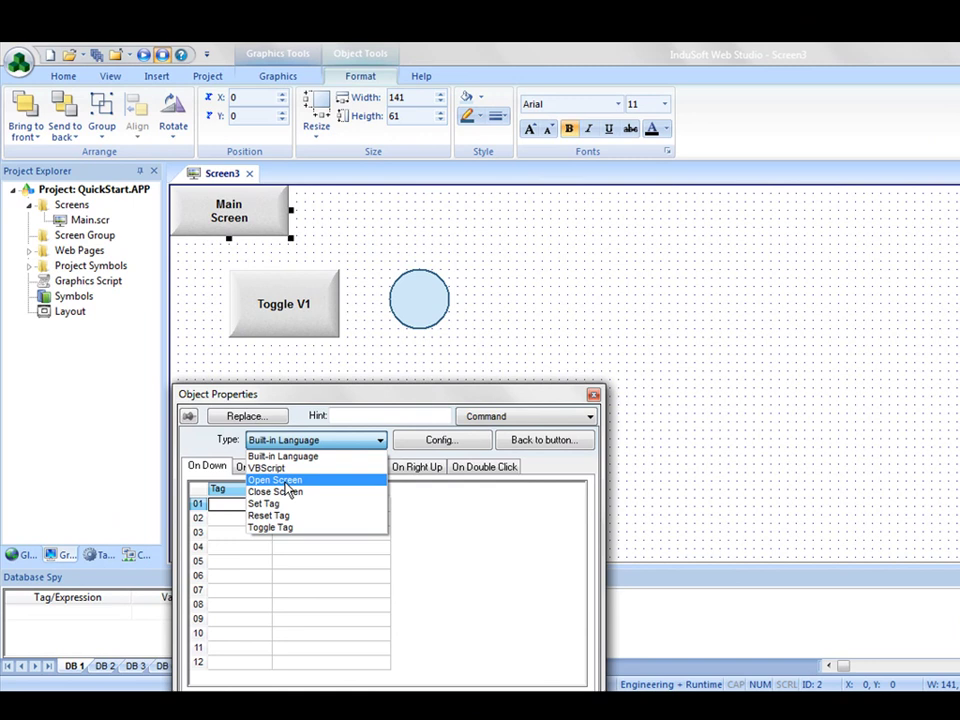
{"action": "left_click", "coordinate": [228, 455]}
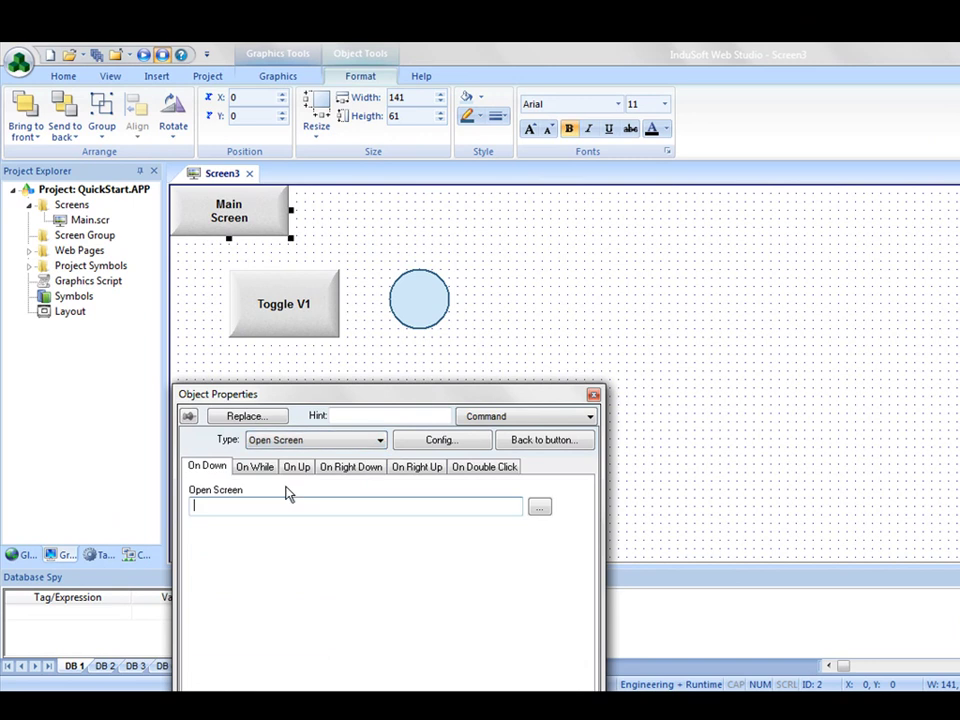
{"action": "left_click", "coordinate": [539, 507]}
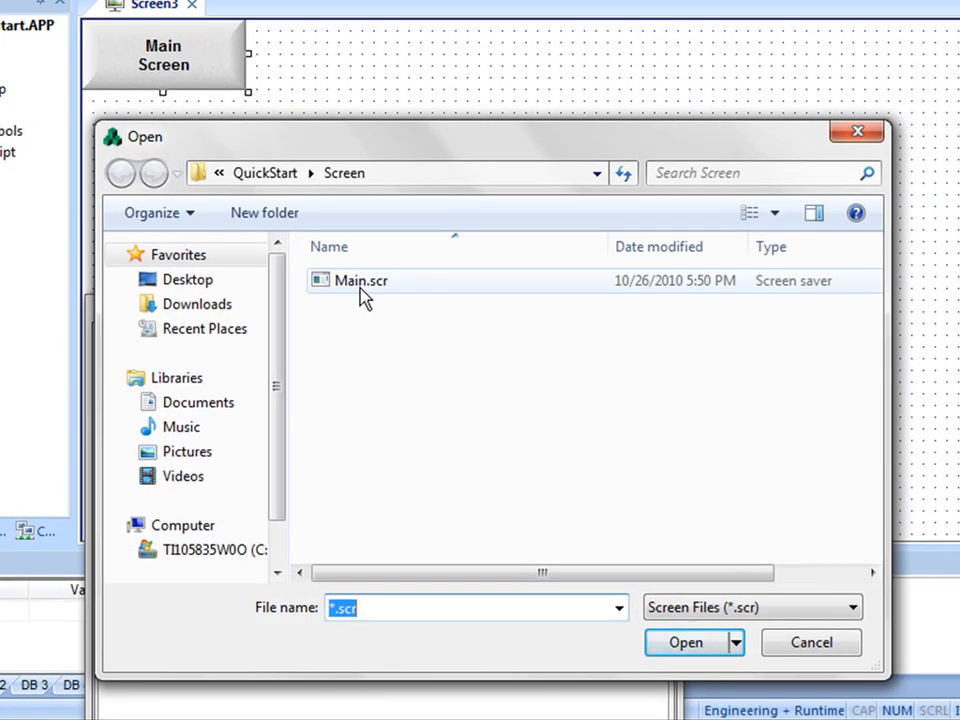
{"action": "left_click", "coordinate": [362, 281]}
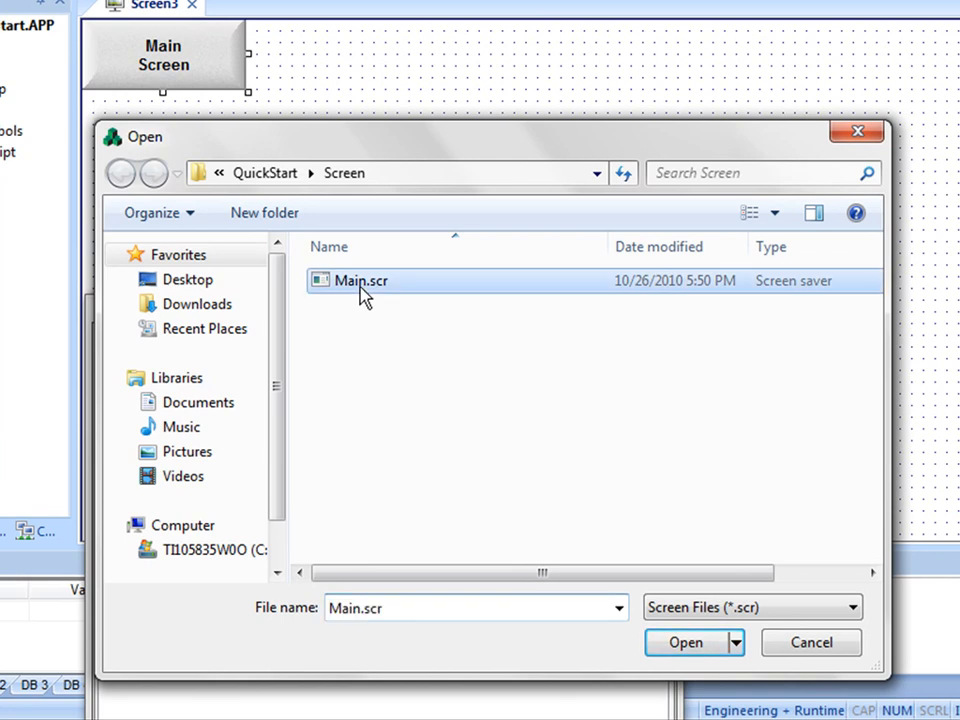
{"action": "left_click", "coordinate": [688, 645]}
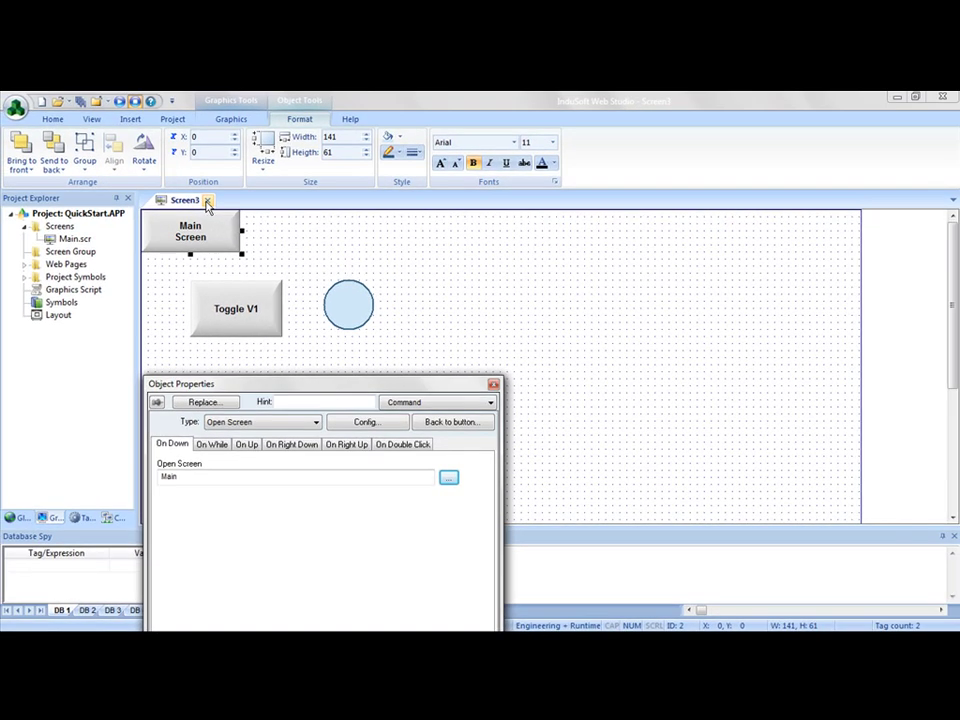
Step: Close the screen and save it as Screen2.scr
{"action": "left_click", "coordinate": [207, 200]}
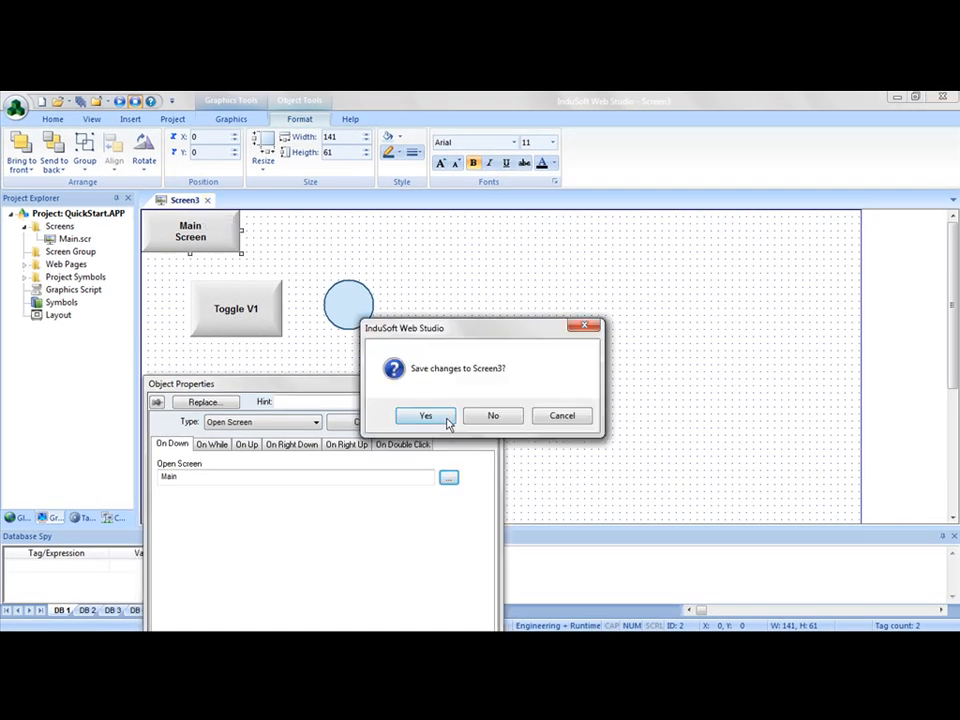
{"action": "left_click", "coordinate": [448, 421]}
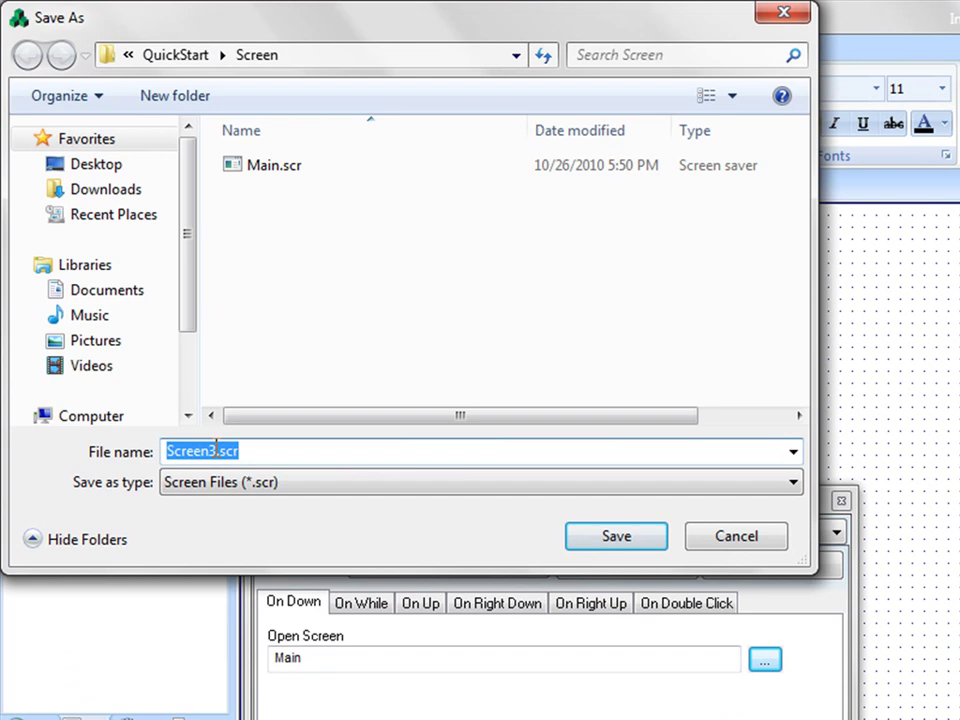
{"action": "left_click", "coordinate": [216, 451]}
{"action": "key", "text": "BackSpace"}
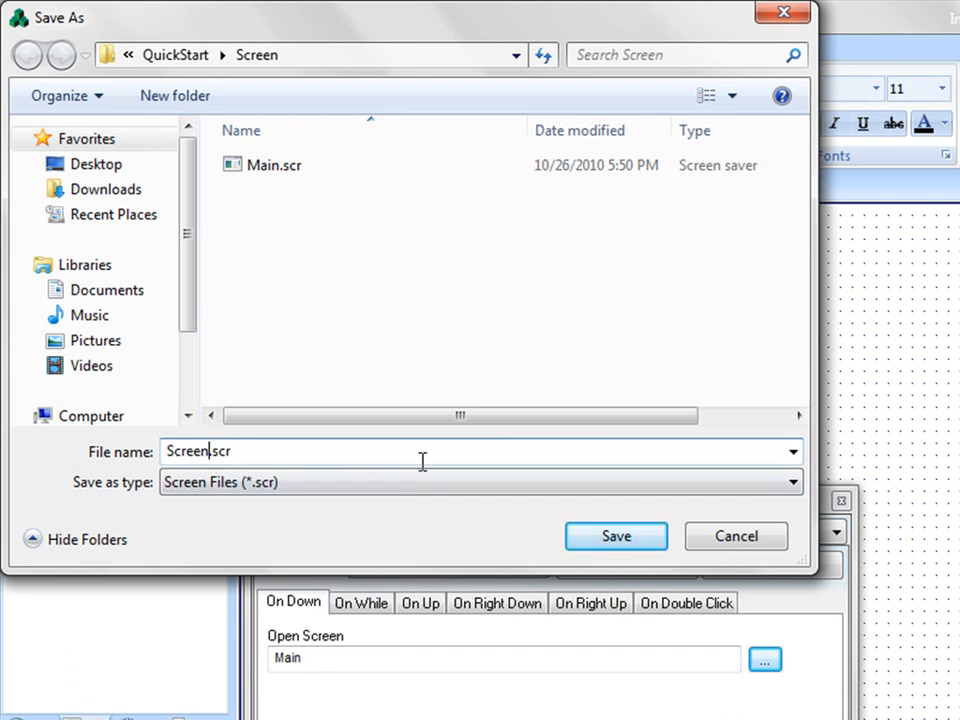
{"action": "type", "text": "2"}
{"action": "left_click", "coordinate": [616, 536]}
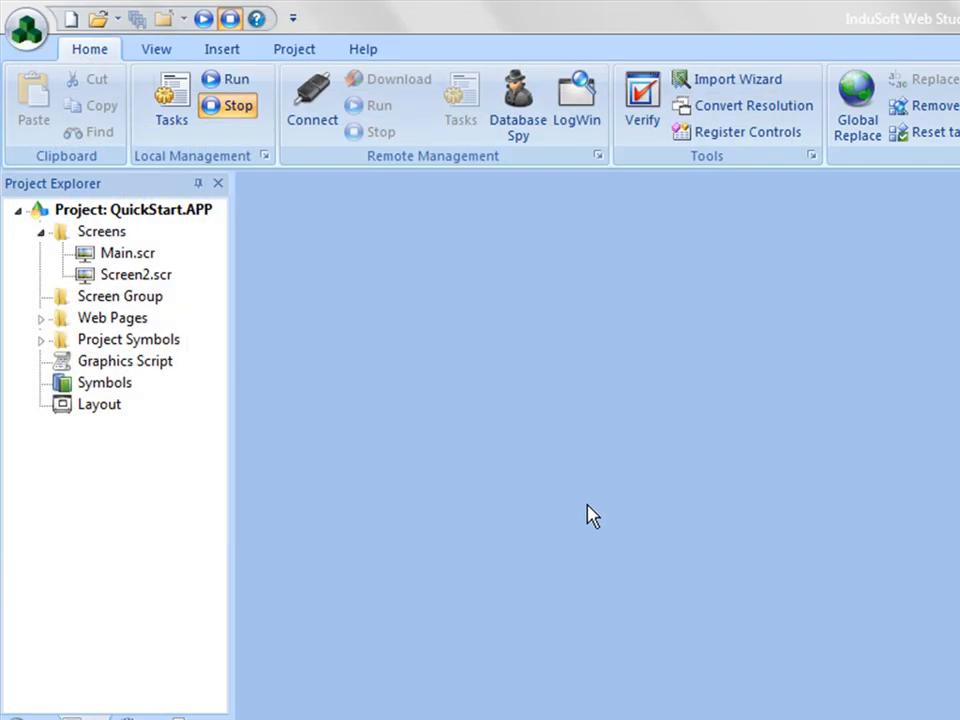
Step: On Main.scr, add a top-left button captioned Open Screen 2 on two lines
{"action": "left_click", "coordinate": [127, 253]}
{"action": "double_click", "coordinate": [125, 253]}
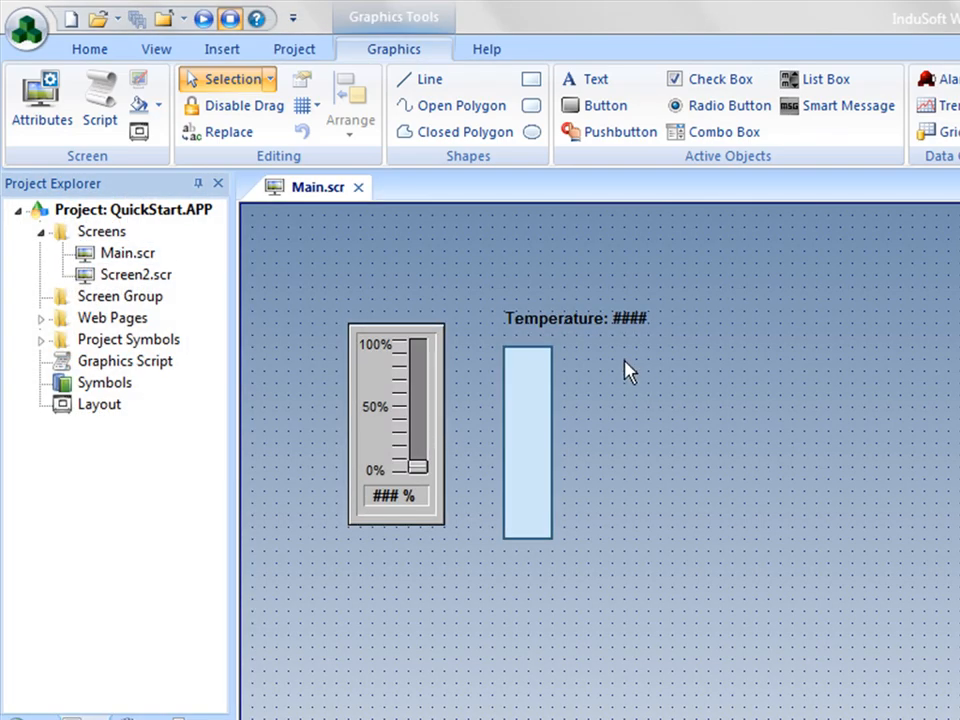
{"action": "left_click", "coordinate": [604, 105]}
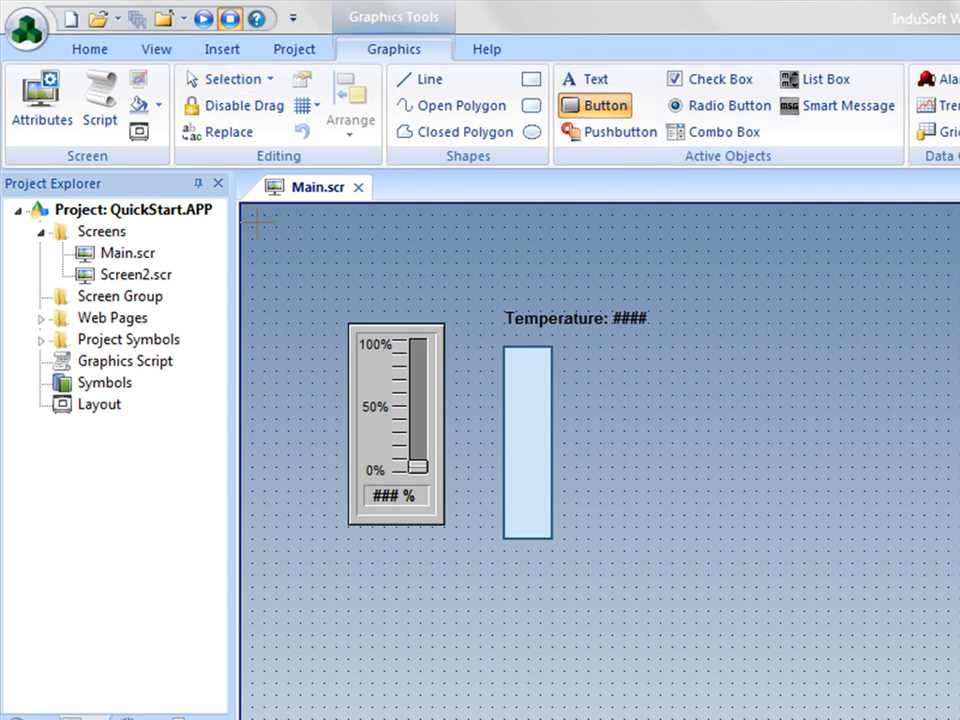
{"action": "left_click_drag", "start_coordinate": [243, 213], "coordinate": [385, 280]}
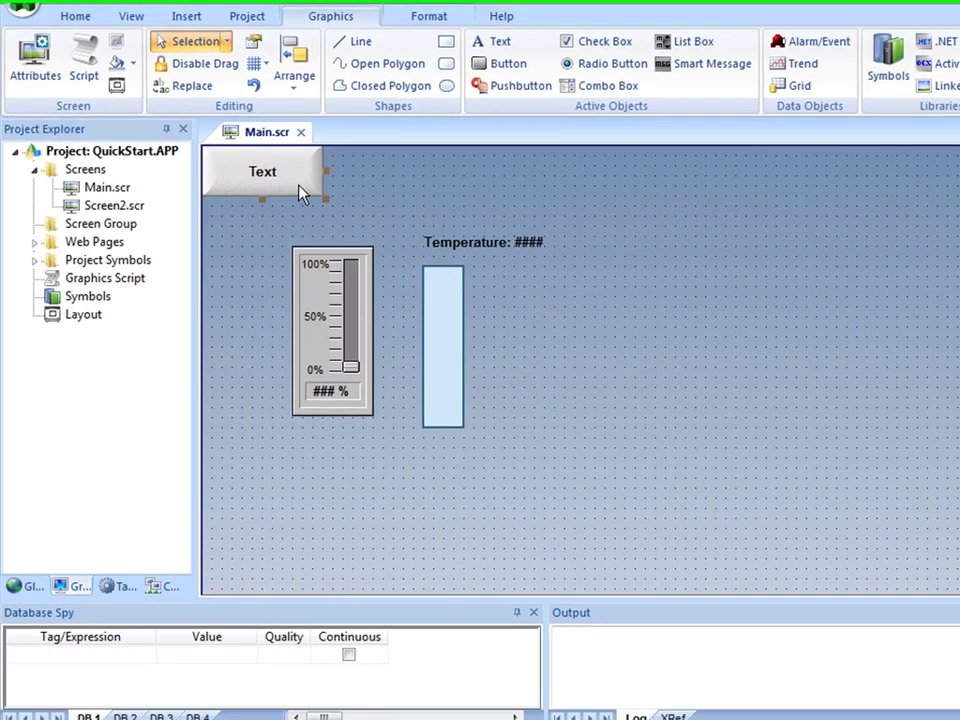
{"action": "double_click", "coordinate": [362, 268]}
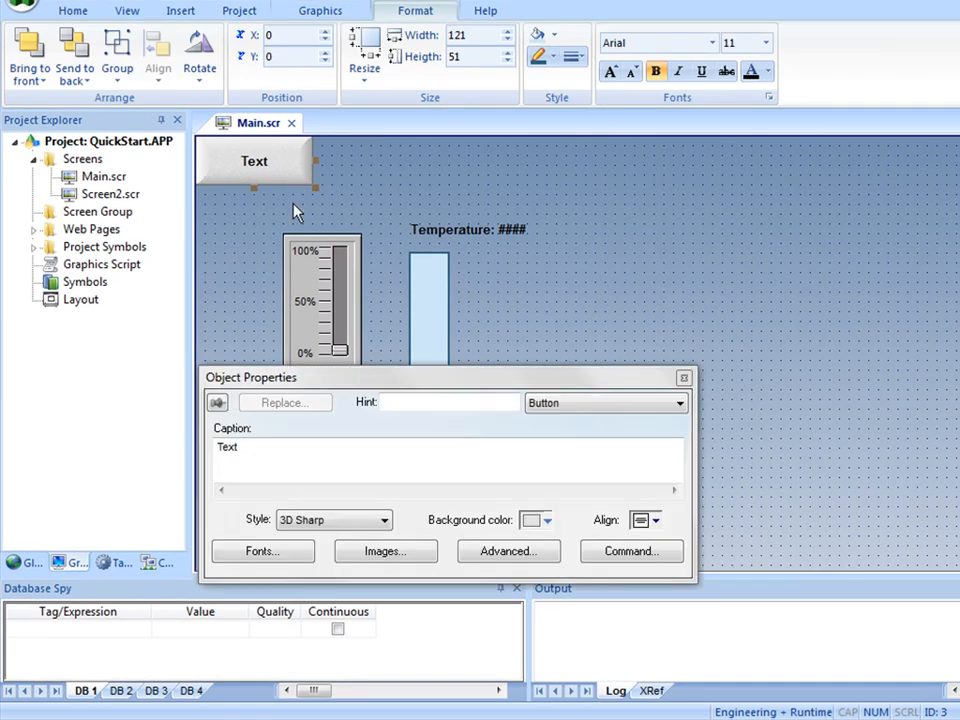
{"action": "double_click", "coordinate": [340, 470]}
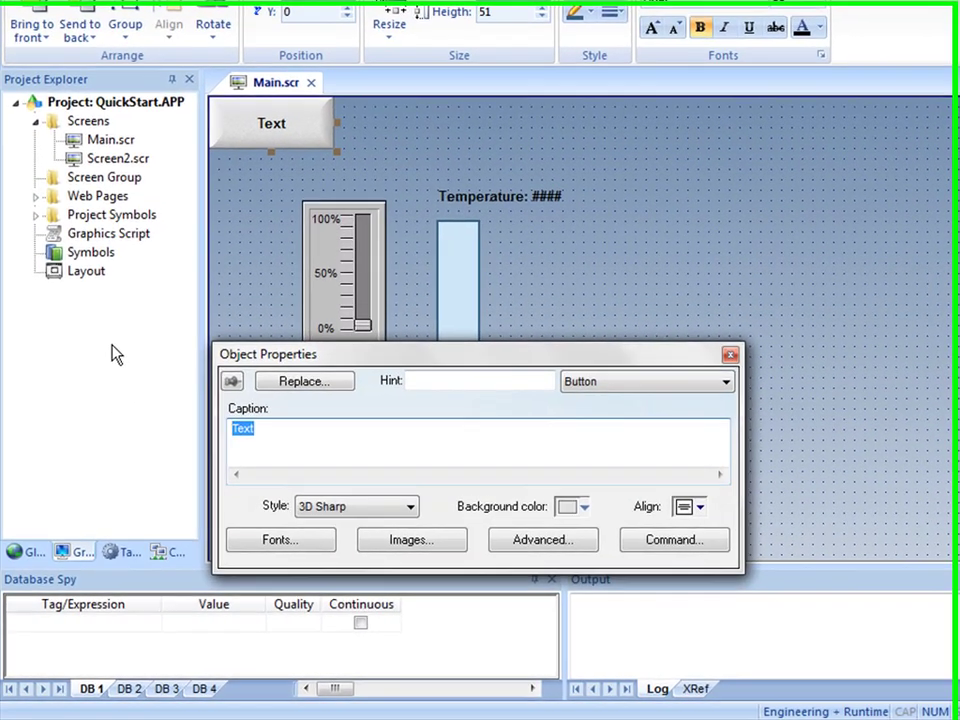
{"action": "type", "text": "S"}
{"action": "key", "text": "BackSpace"}
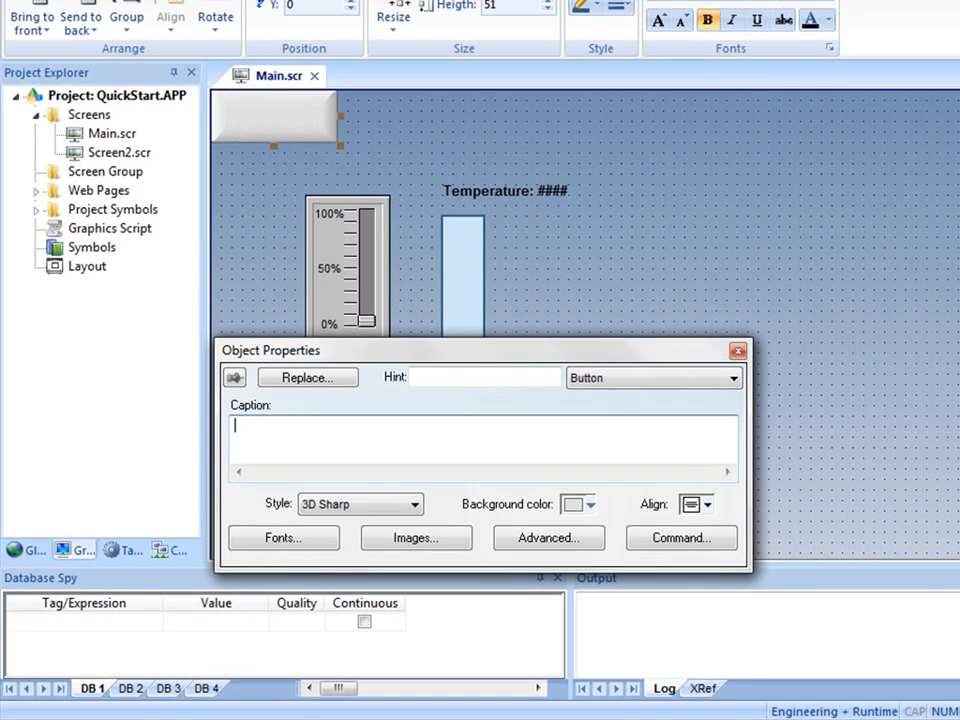
{"action": "type", "text": "Open"}
{"action": "key", "text": "Return"}
{"action": "type", "text": "Sc"}
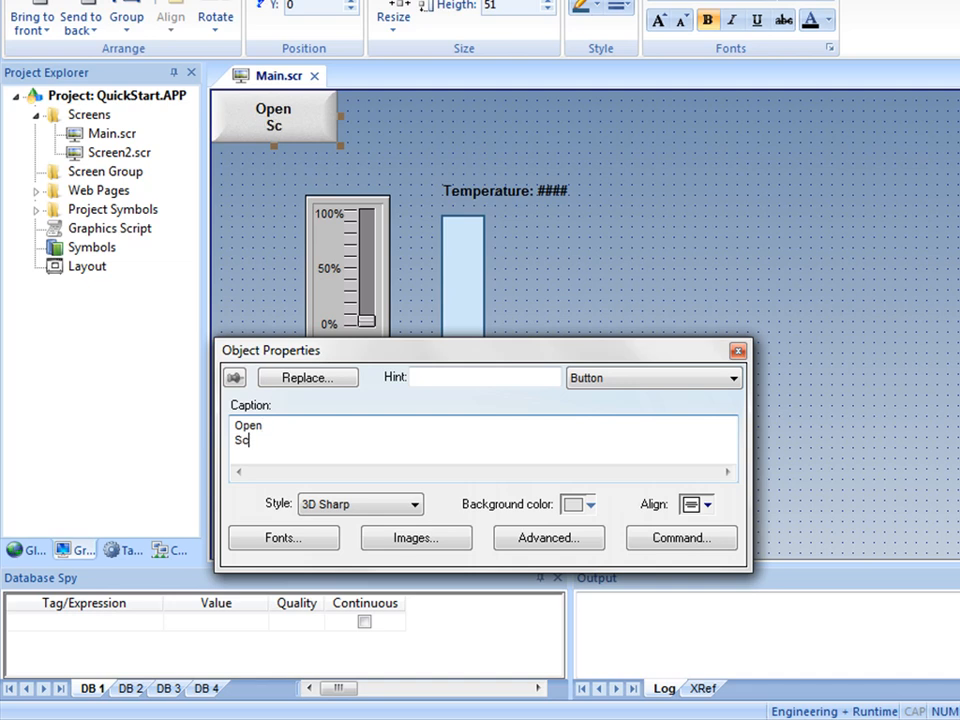
{"action": "type", "text": "reen 2"}
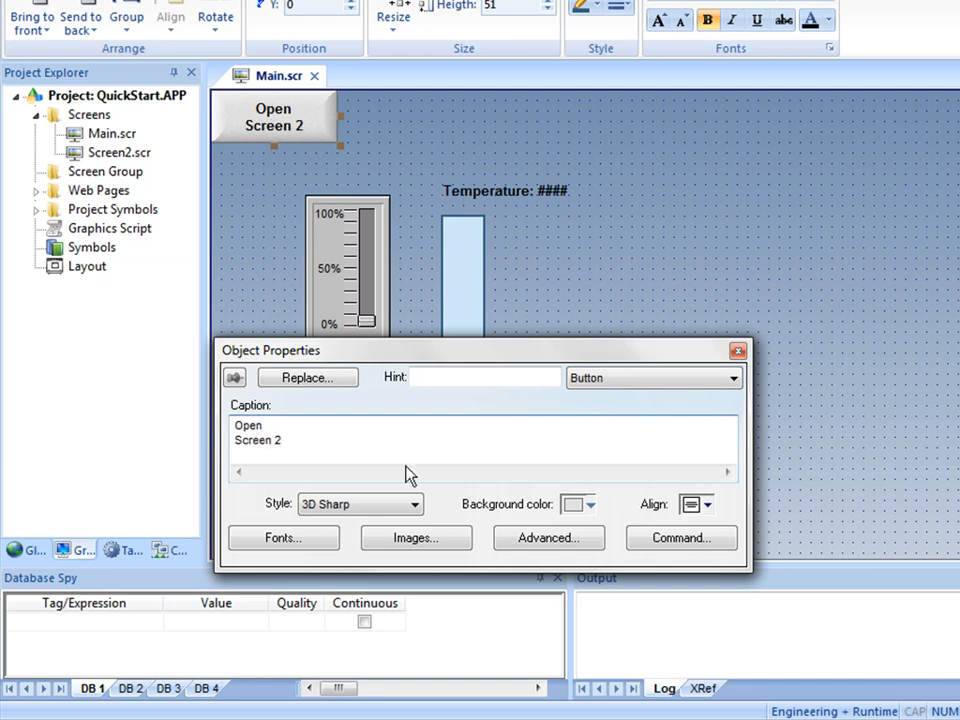
Step: Make the button's command Open Screen targeting Screen2.scr and close its properties
{"action": "left_click", "coordinate": [681, 537]}
{"action": "left_click", "coordinate": [470, 407]}
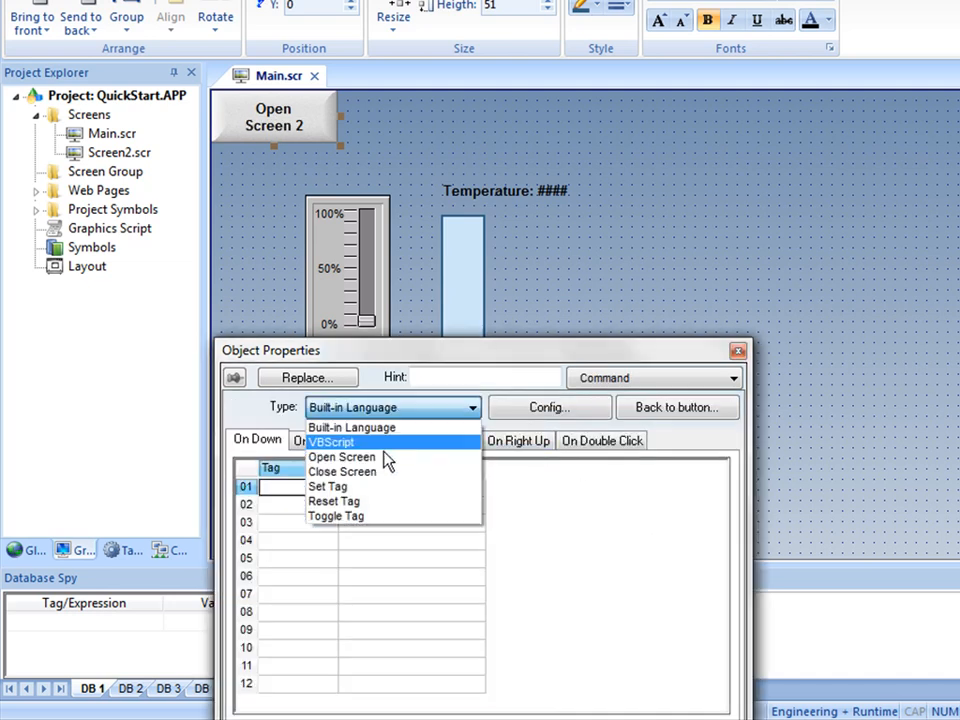
{"action": "left_click", "coordinate": [358, 458]}
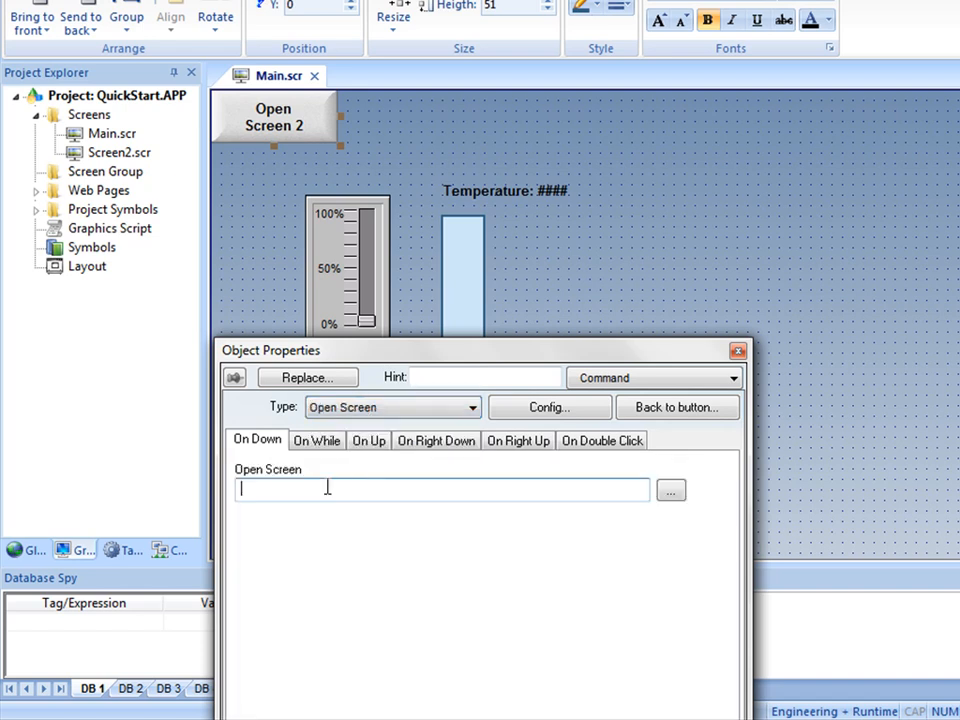
{"action": "left_click", "coordinate": [671, 492]}
{"action": "left_click", "coordinate": [469, 346]}
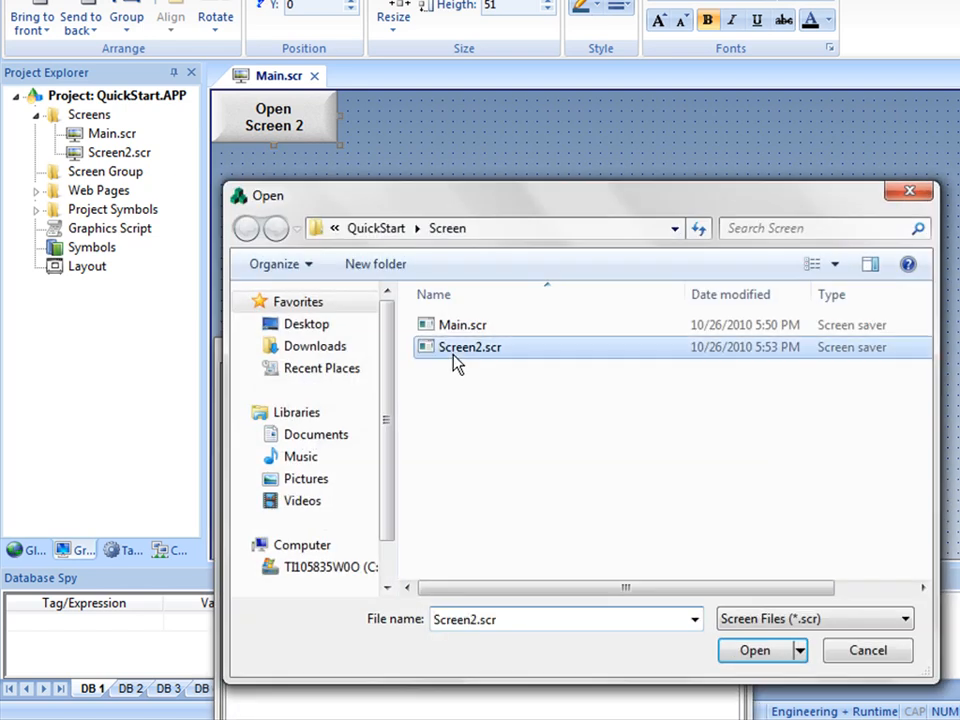
{"action": "left_click", "coordinate": [754, 650]}
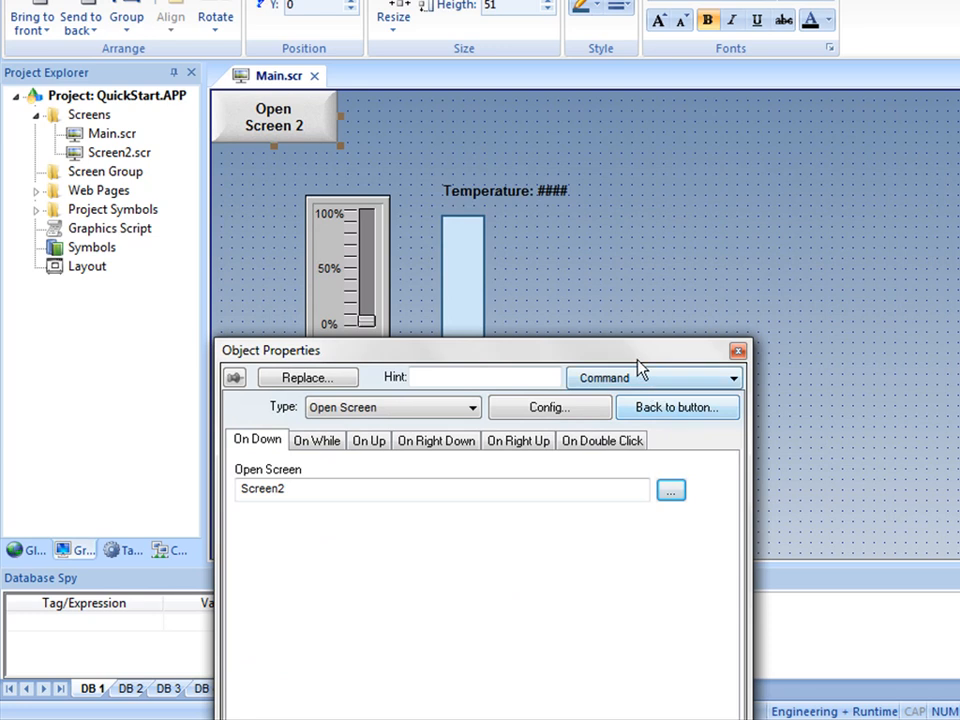
{"action": "left_click", "coordinate": [738, 350]}
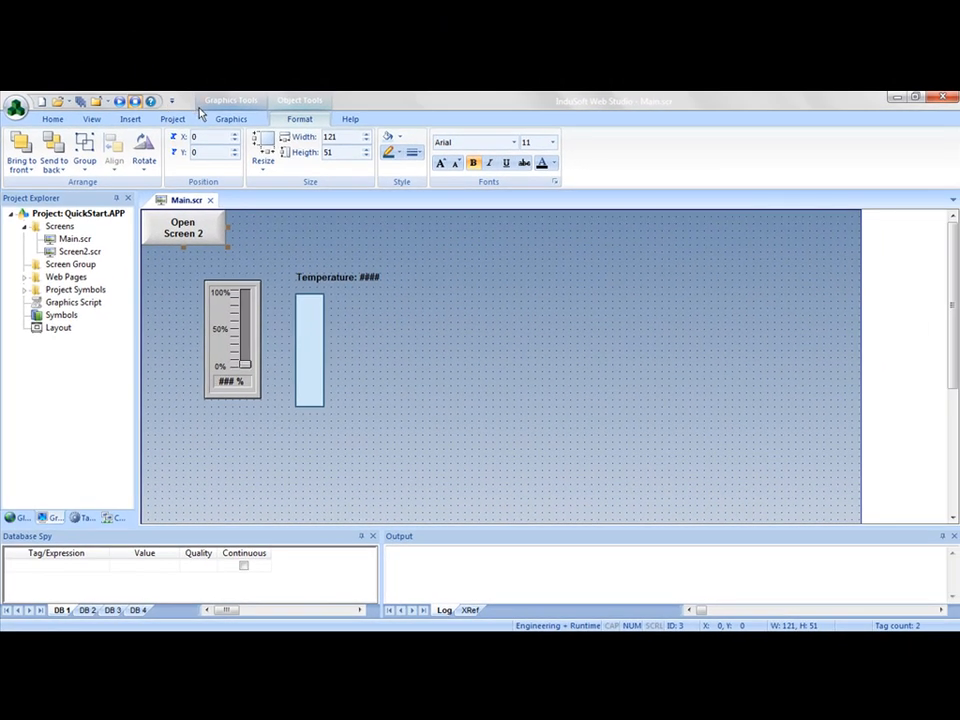
Step: Review and cancel the Remote Management Connect dialog, then close Main.scr answering the save prompt
{"action": "left_click", "coordinate": [52, 119]}
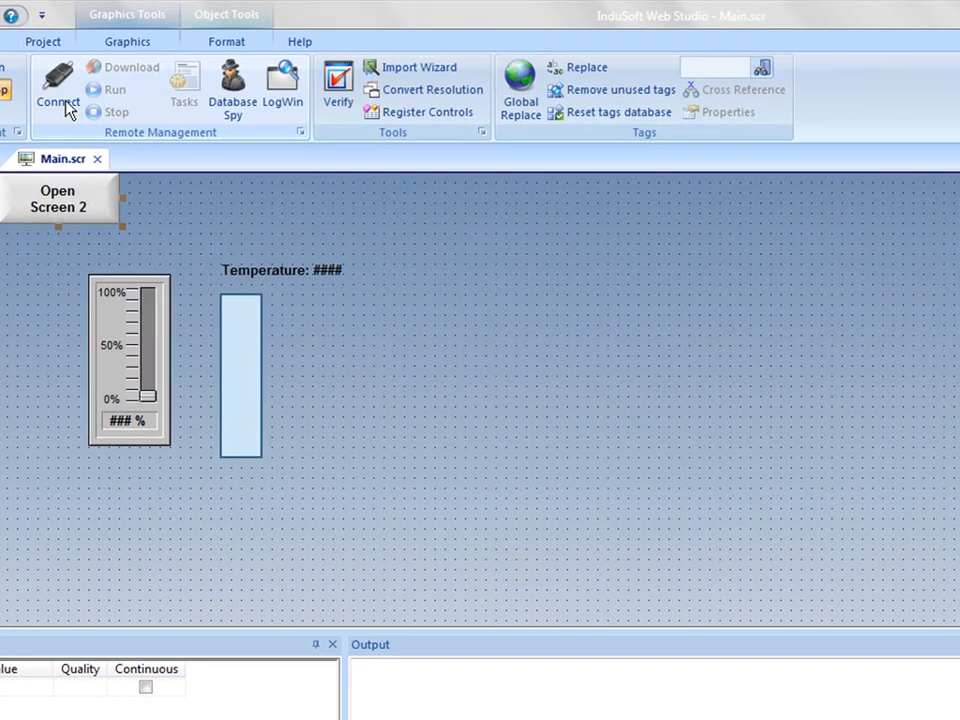
{"action": "left_click", "coordinate": [58, 85]}
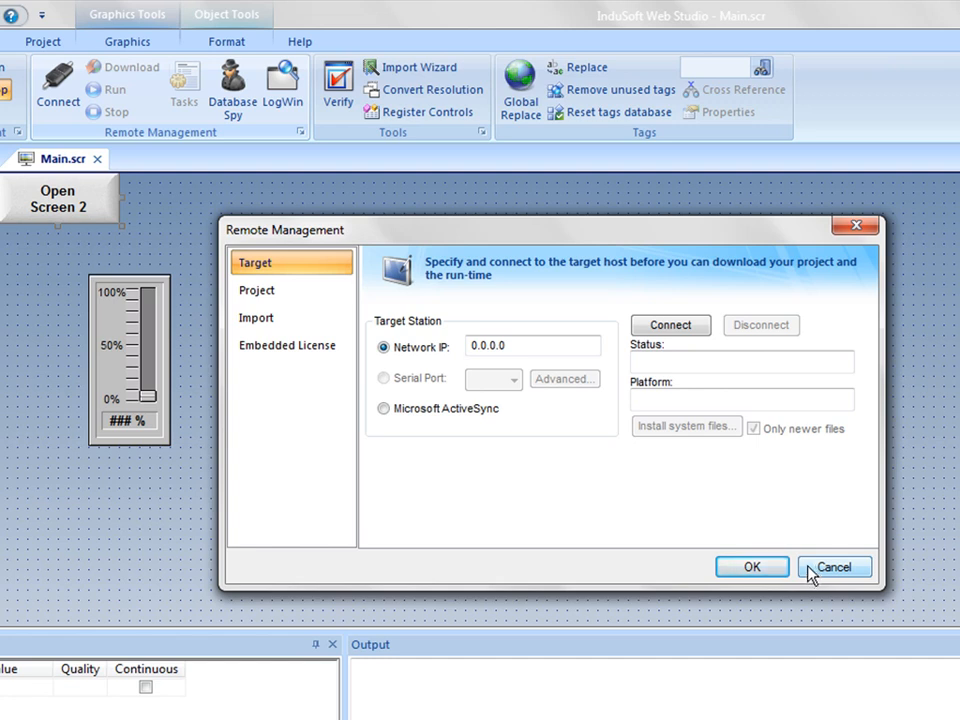
{"action": "left_click", "coordinate": [813, 572]}
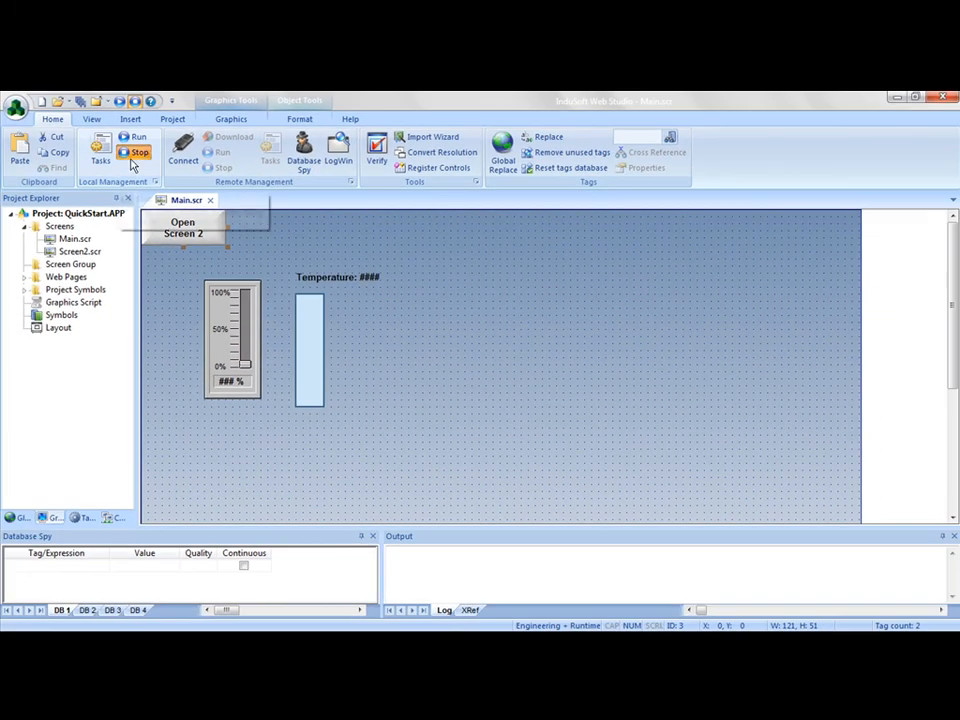
{"action": "left_click", "coordinate": [210, 201]}
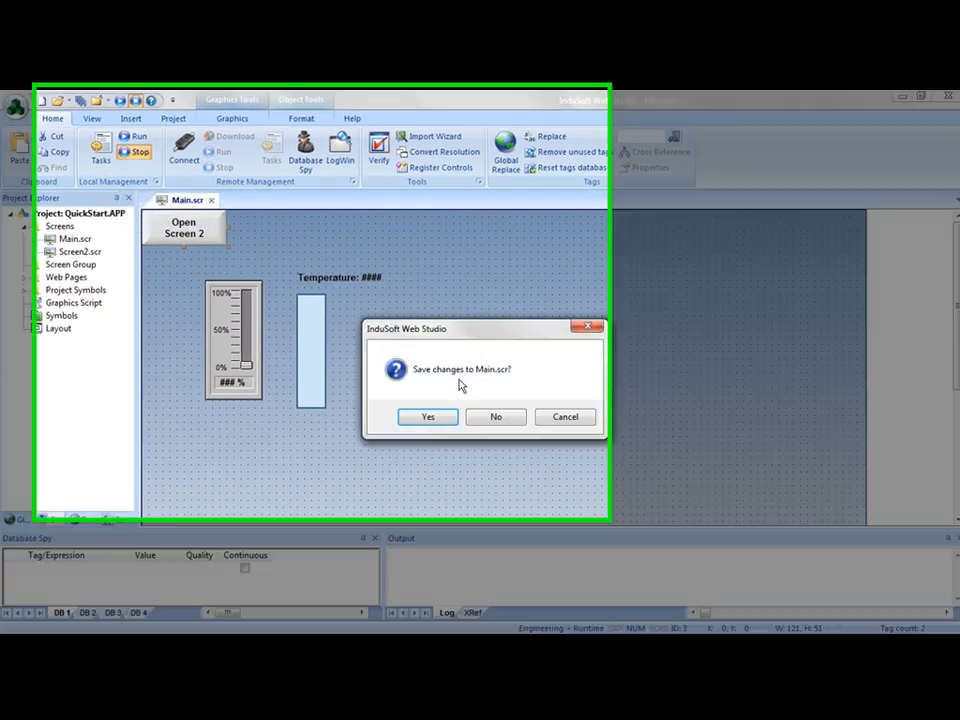
{"action": "left_click", "coordinate": [560, 494]}
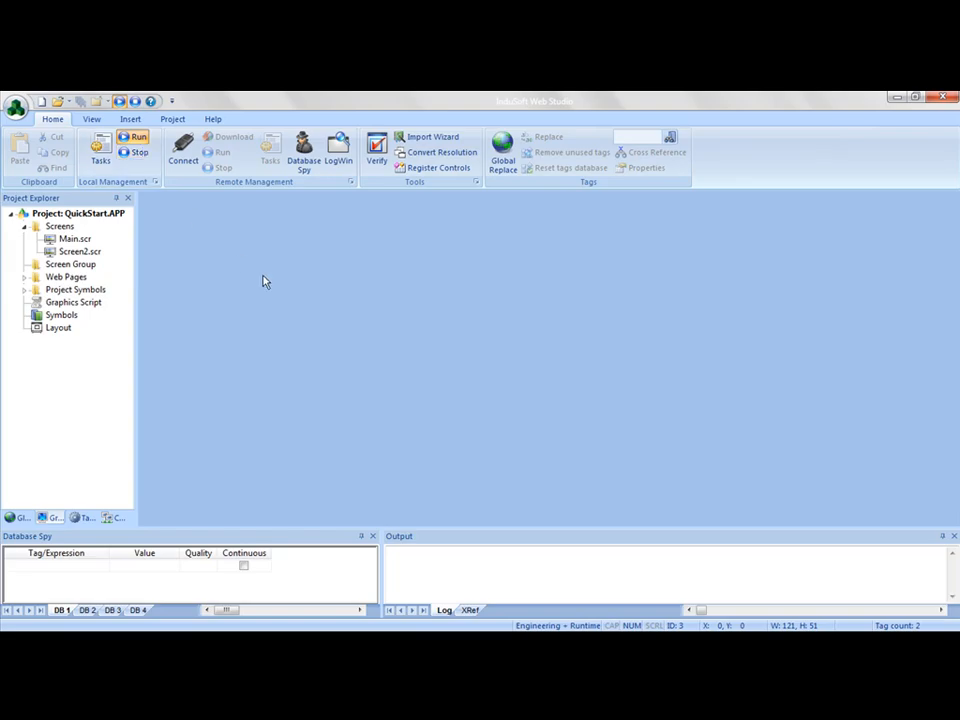
Step: Set Main.scr as the startup screen and run the project locally
{"action": "right_click", "coordinate": [75, 239]}
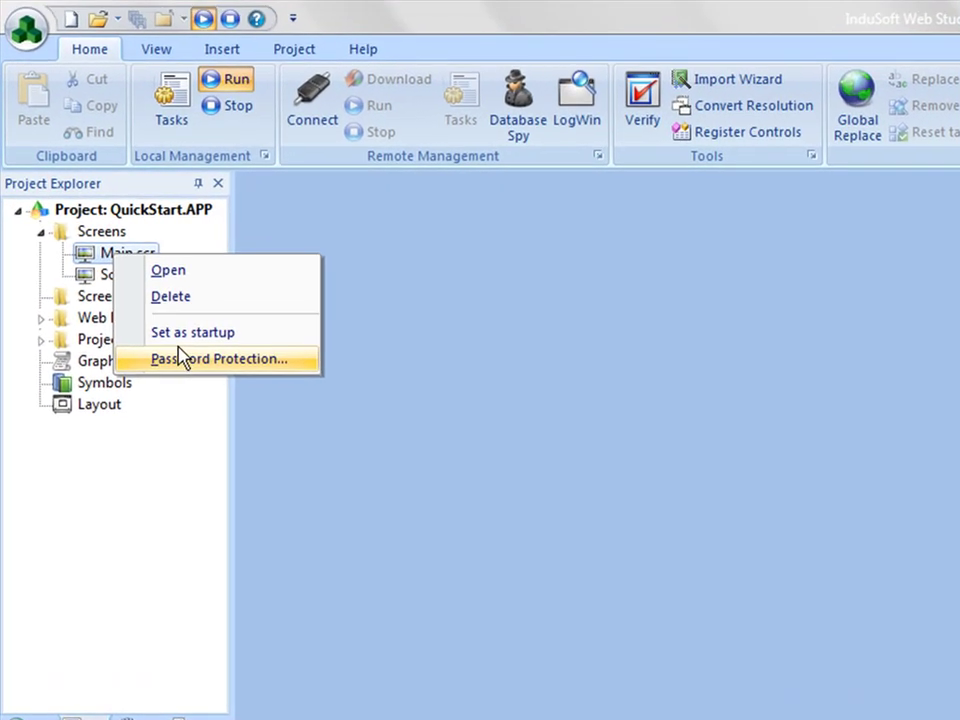
{"action": "key", "text": "Escape"}
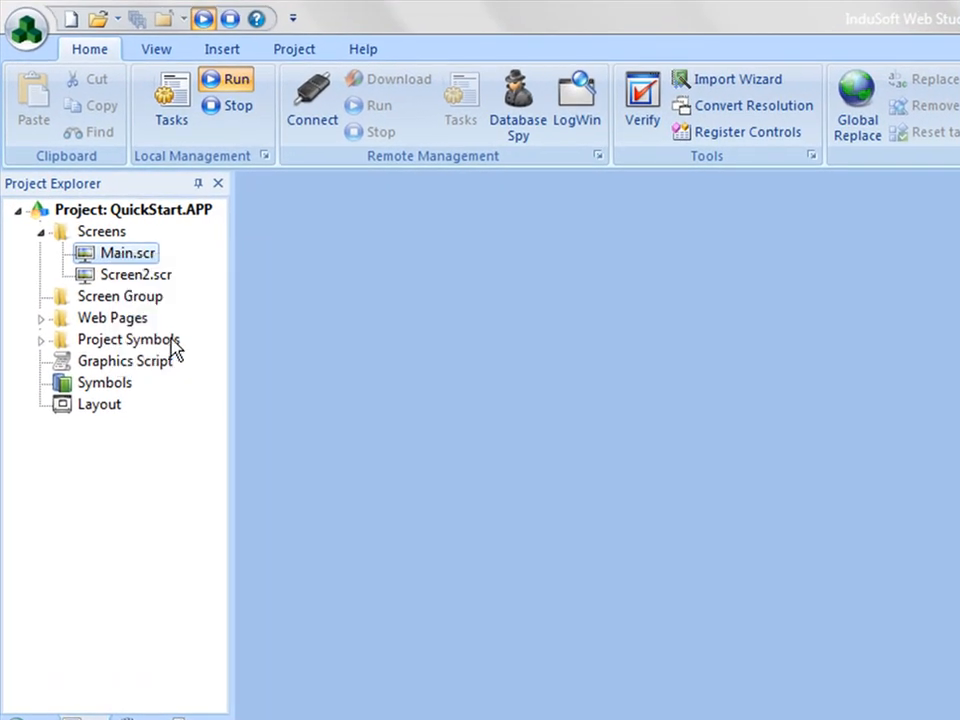
{"action": "left_click", "coordinate": [228, 84]}
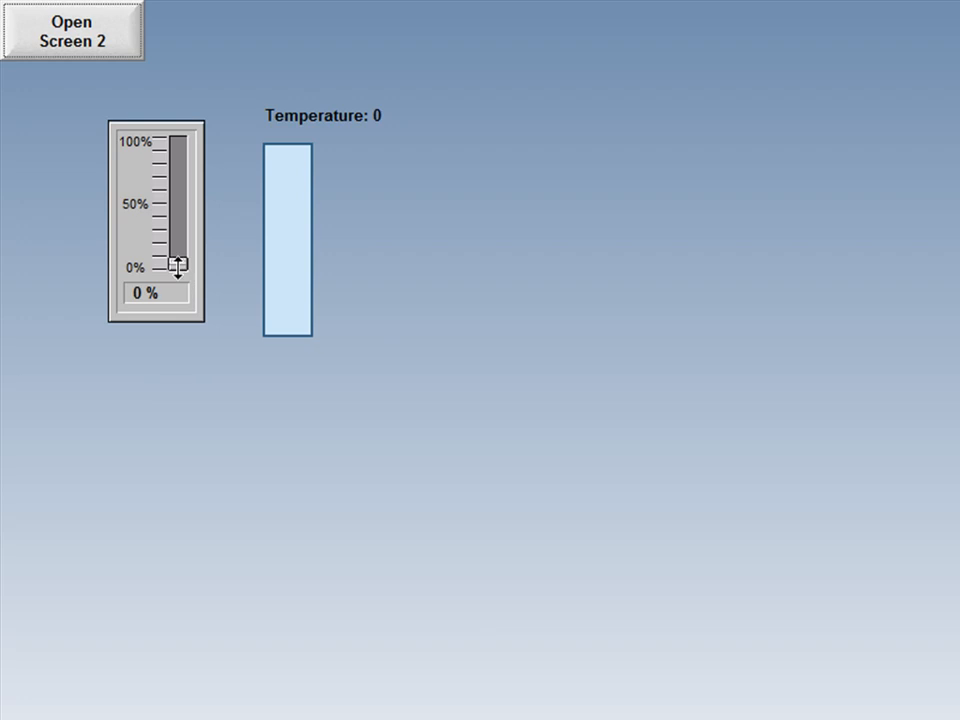
Step: In runtime, set the slider to about 48%, toggle Screen 2's lamp several times, and return to Main
{"action": "left_click_drag", "start_coordinate": [178, 262], "coordinate": [178, 207]}
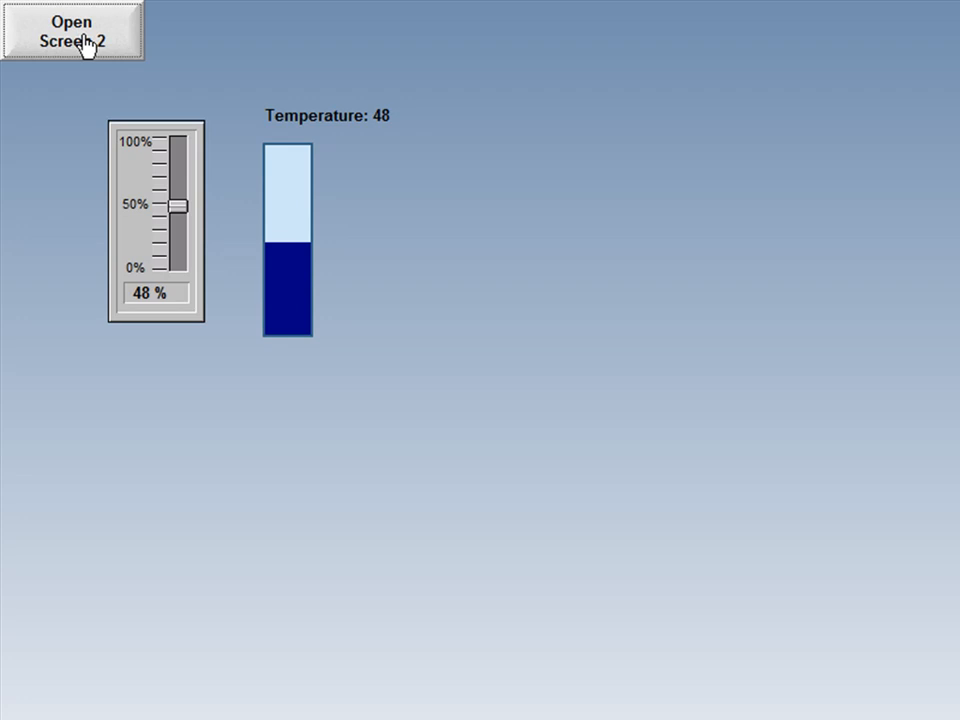
{"action": "left_click", "coordinate": [88, 40]}
{"action": "left_click", "coordinate": [152, 205]}
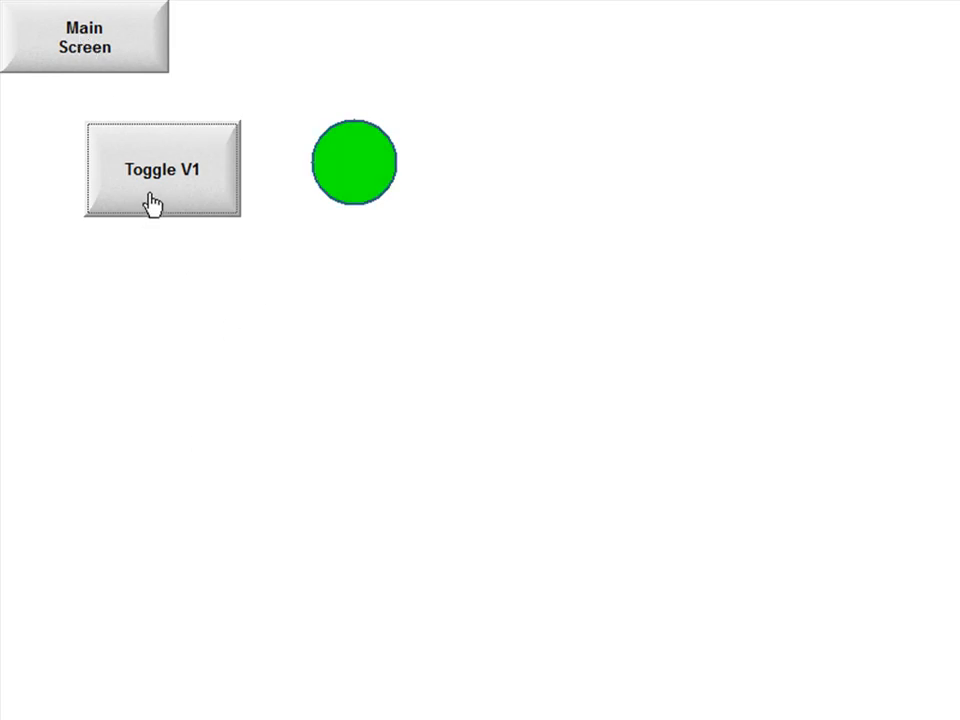
{"action": "left_click", "coordinate": [155, 203]}
{"action": "left_click", "coordinate": [118, 215]}
{"action": "left_click", "coordinate": [200, 210]}
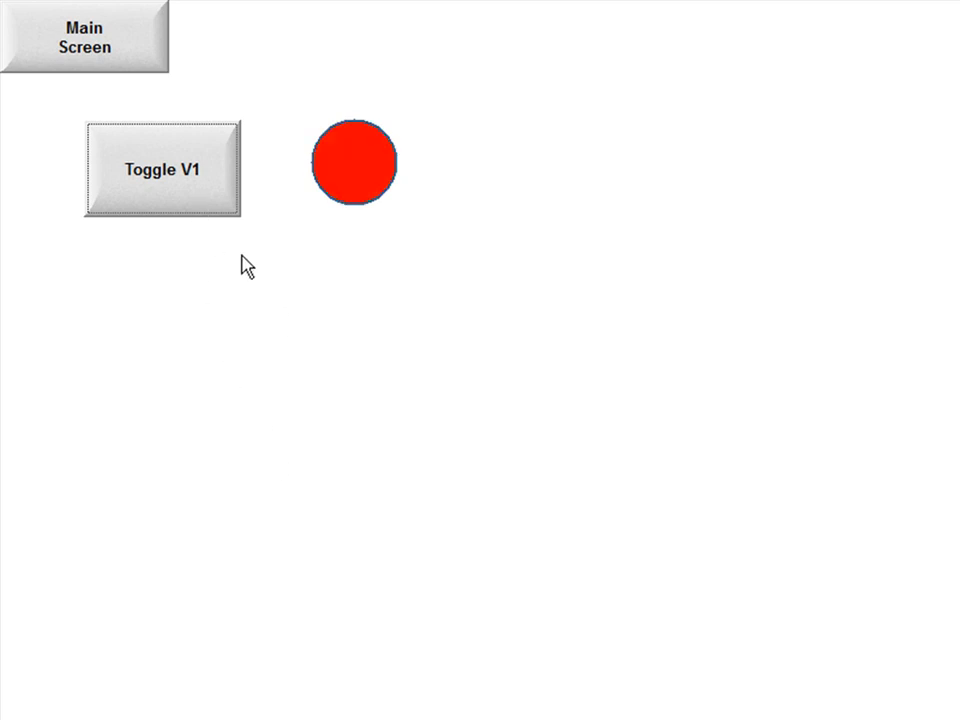
{"action": "left_click", "coordinate": [100, 72]}
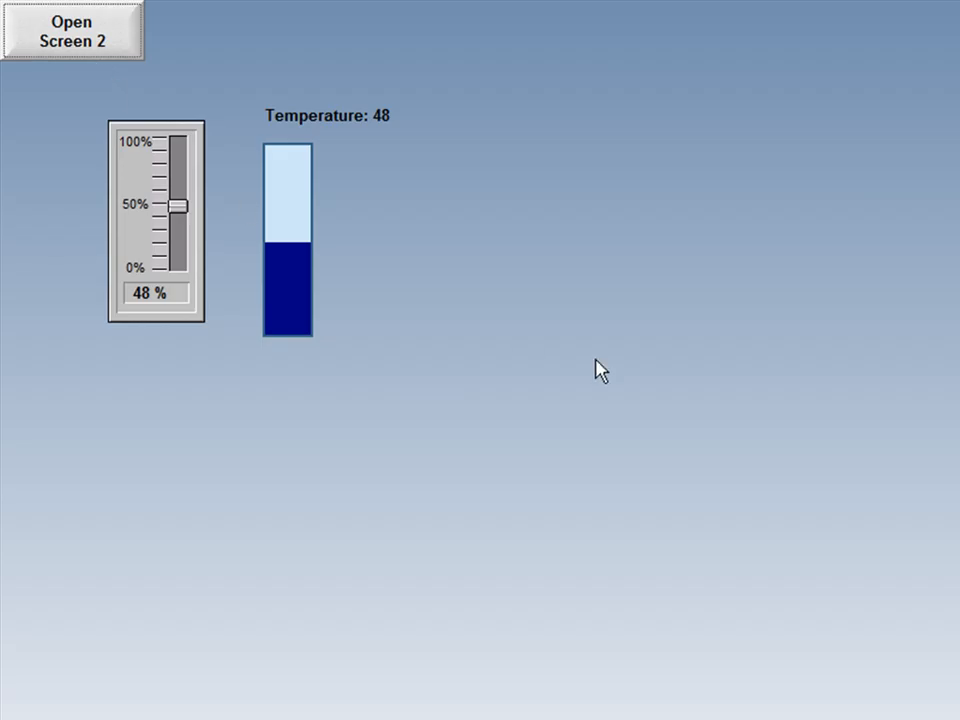